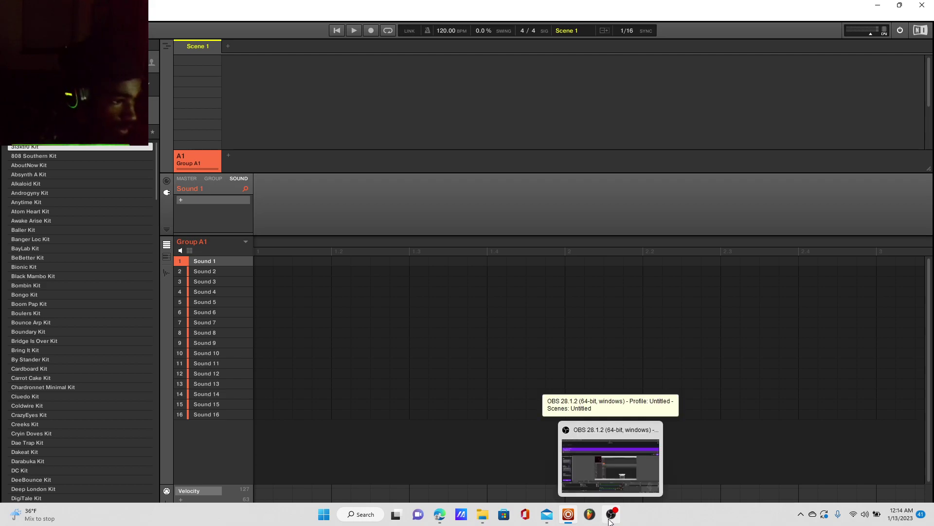
left_click(612, 518)
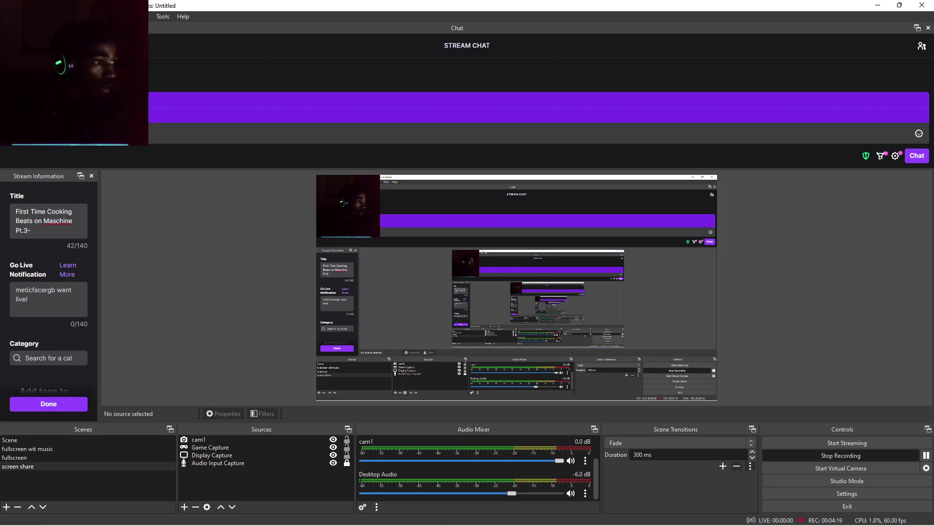
left_click(569, 515)
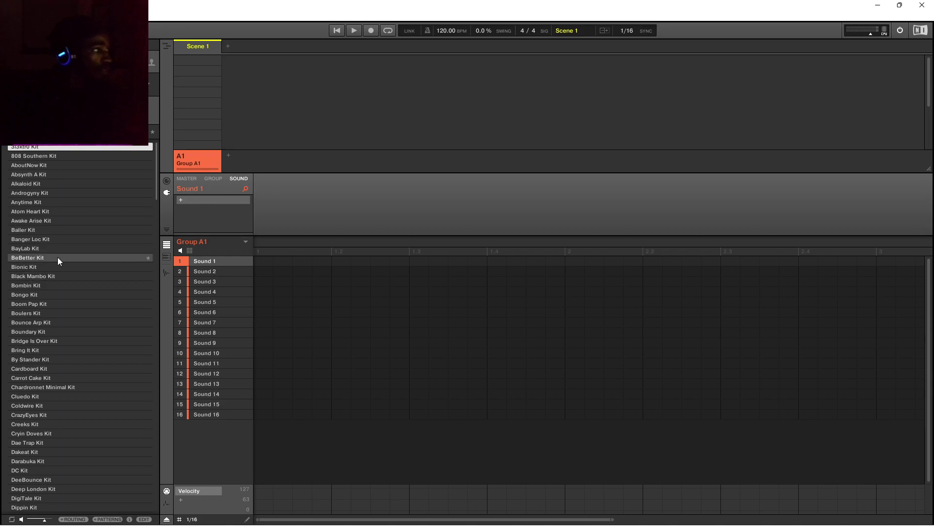
Find the EK-TL A Kit in the kit list and load it into Group A1.
scroll(57, 262, "down", 6)
left_click(68, 379)
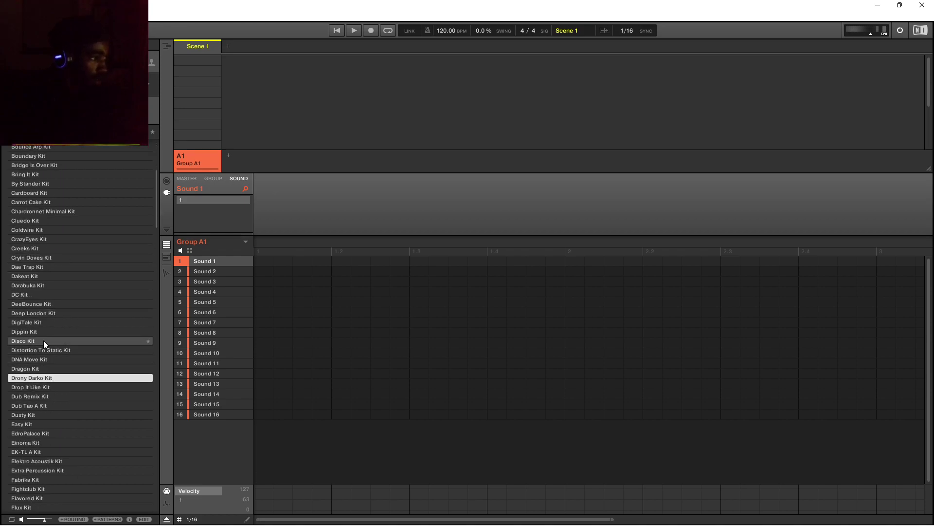
scroll(43, 340, "down", 2)
left_click(66, 395)
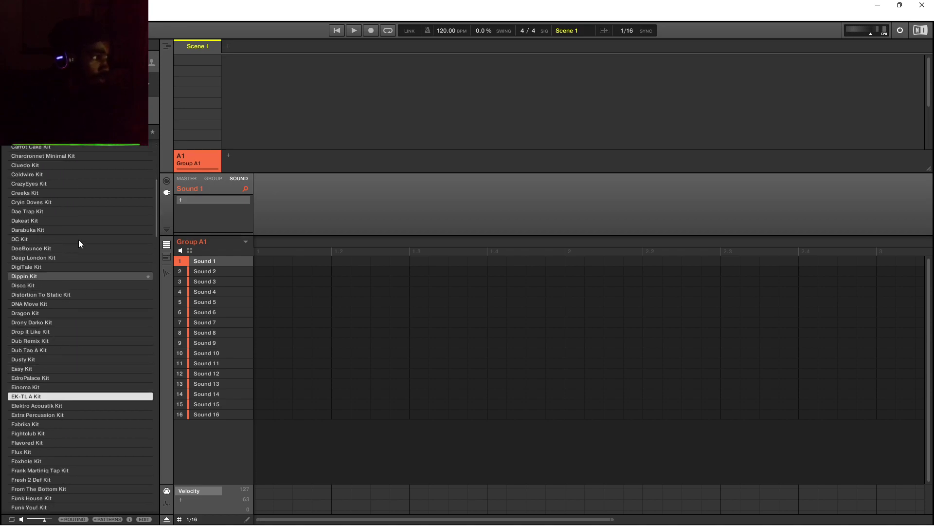
double_click(47, 396)
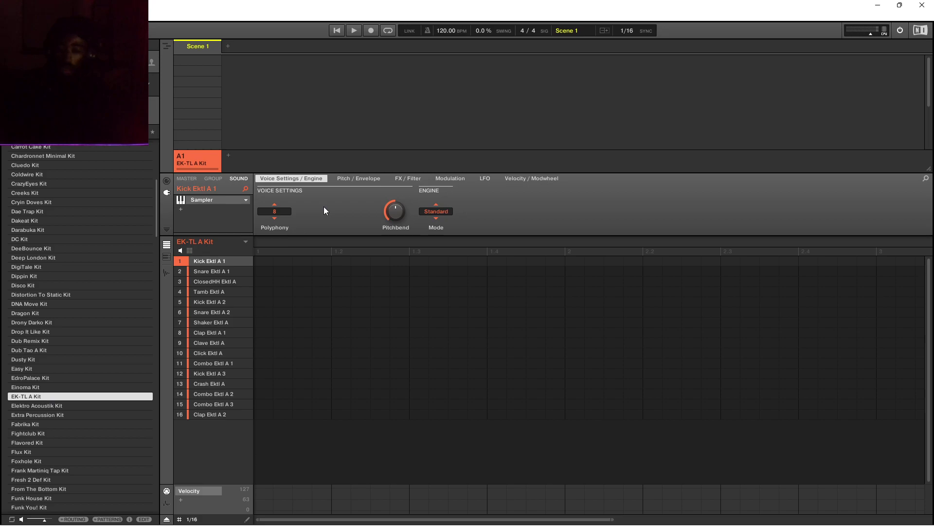
mouse_move(597, 524)
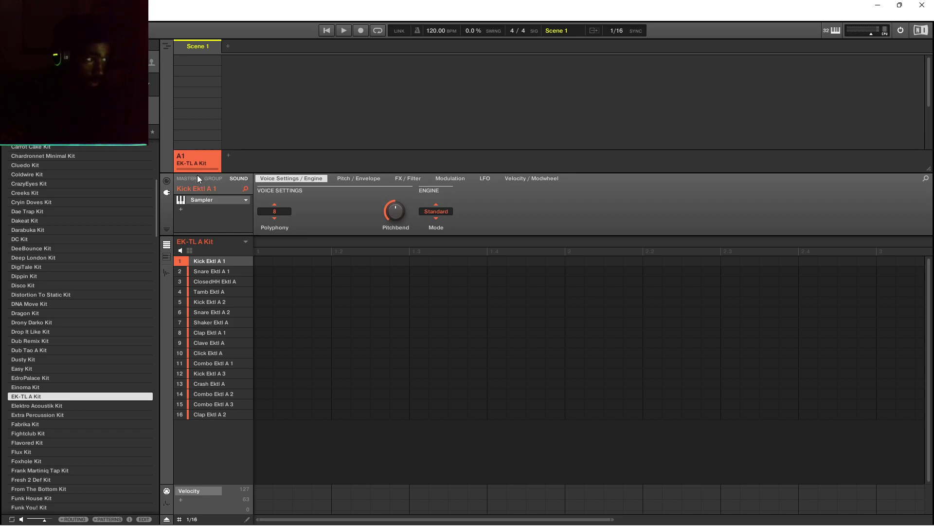
Set the key mode of the EK-TL A Kit group's MIDI input routing to Drumkit.
left_click(213, 178)
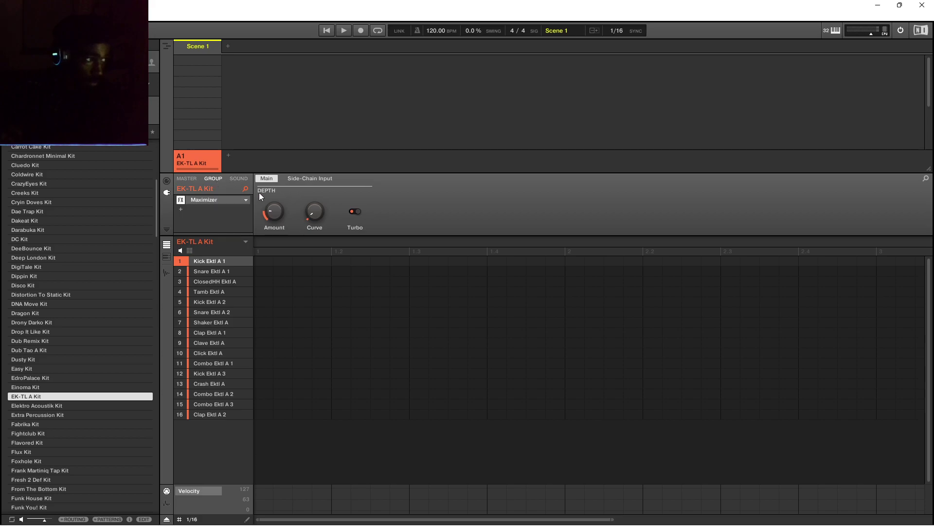
left_click(188, 179)
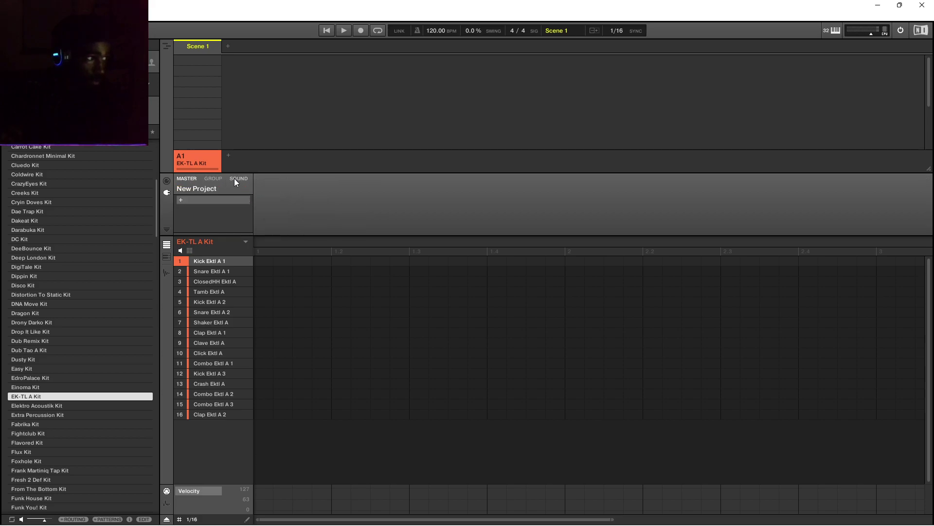
left_click(235, 179)
left_click(167, 181)
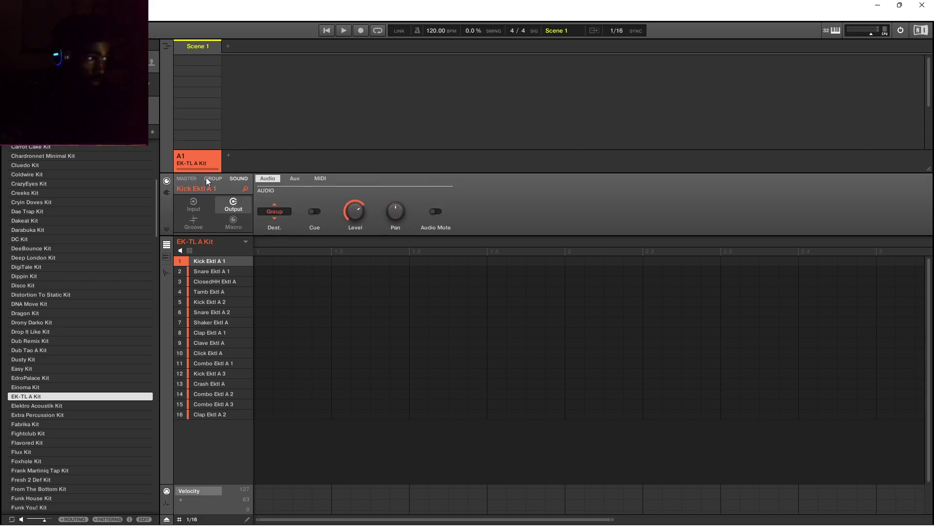
left_click(195, 198)
left_click(274, 212)
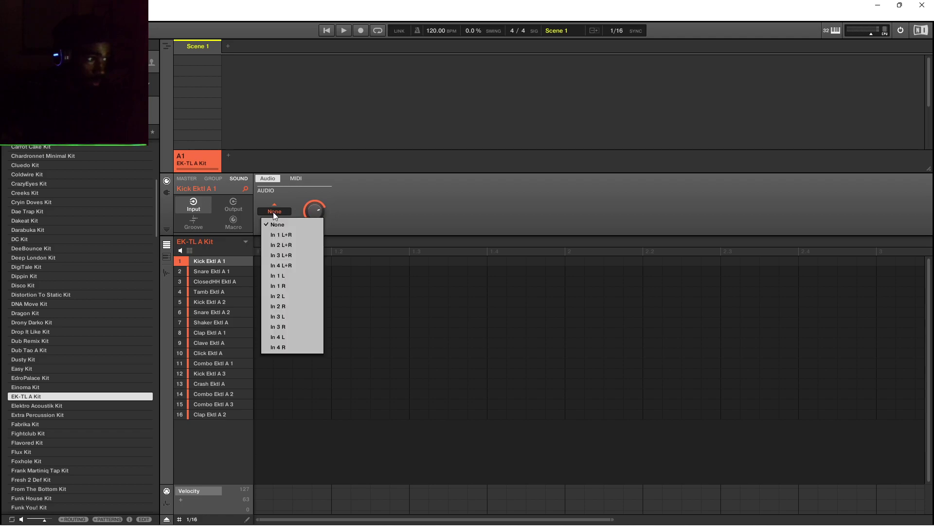
left_click(204, 179)
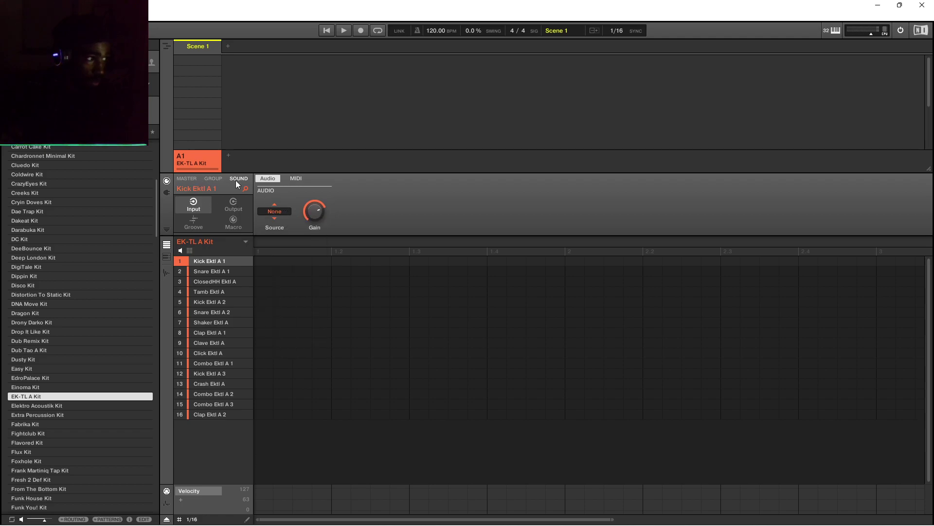
left_click(213, 179)
left_click(277, 213)
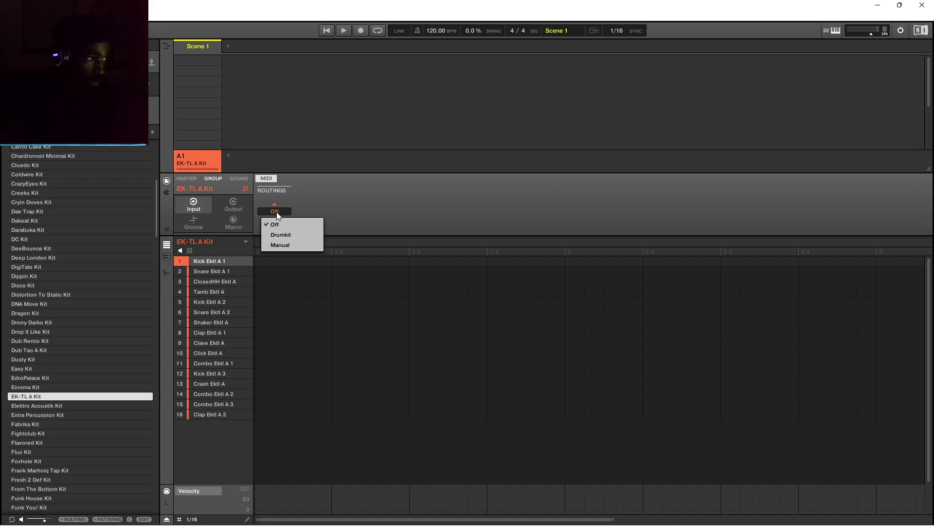
left_click(279, 233)
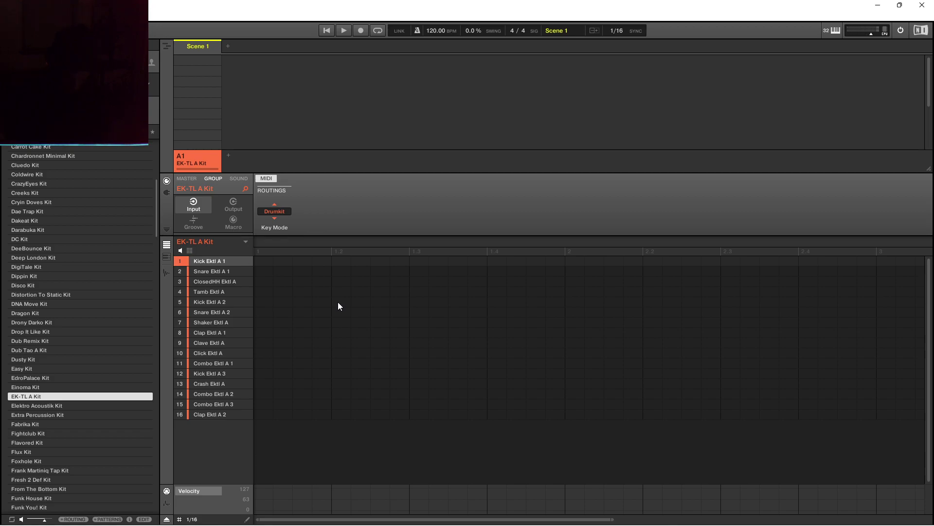
Record two Clap Ektl A 1 hits into a two-bar pattern and align them to 1.3 and 2.3.
key("ctrl+r")
key("ctrl+r")
key("space")
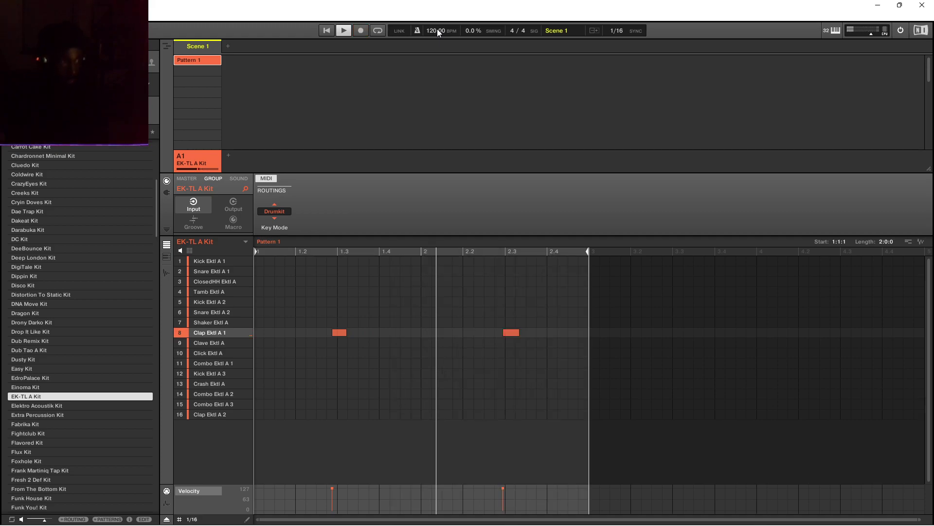
left_click_drag(320, 317, 517, 336)
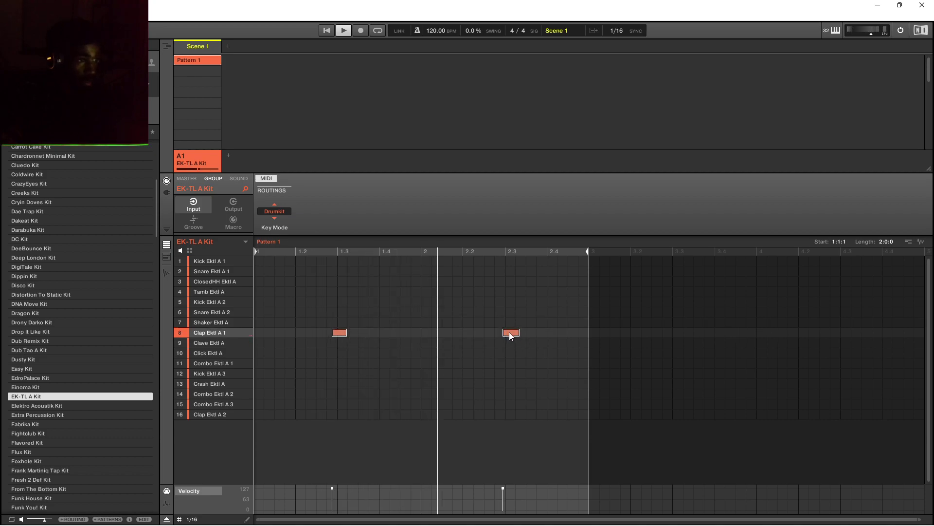
left_click_drag(335, 335, 349, 340)
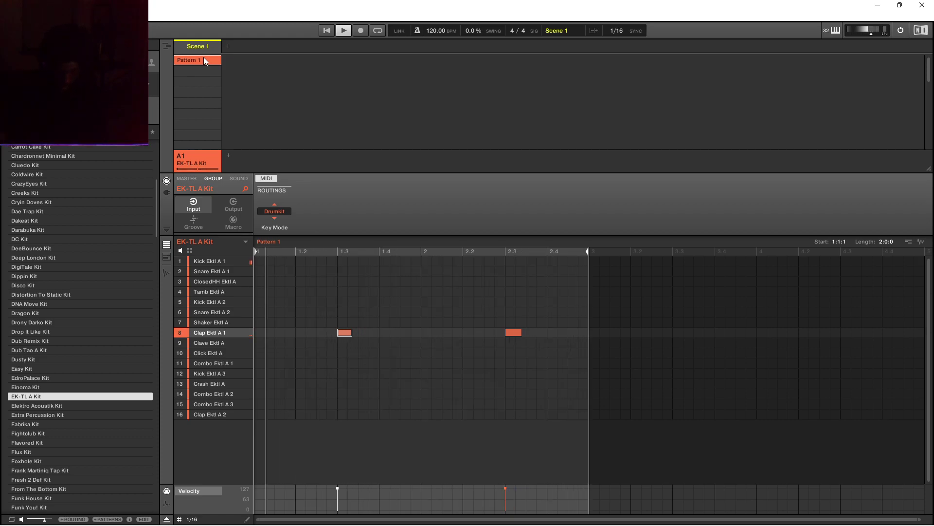
Record five Kick Ektl A 1 hits into Pattern 1 and trim the last note to the pattern's end.
key("ctrl+r")
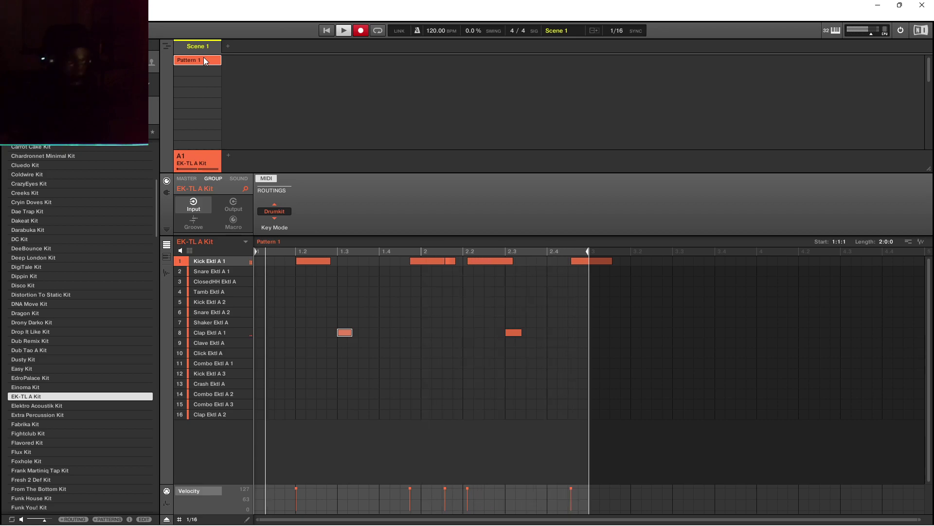
left_click_drag(610, 261, 586, 266)
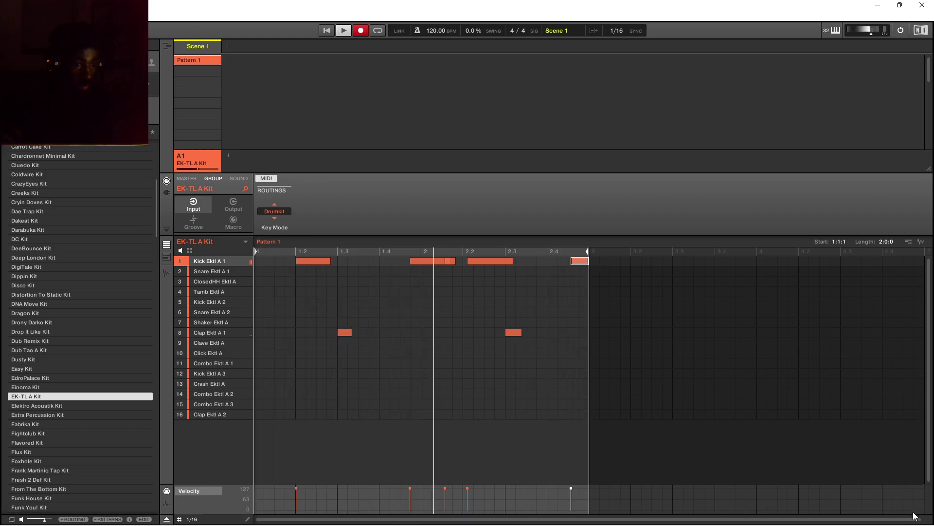
Move the five Kick Ektl A 1 notes onto the grid at 1.2, mid-1.4, mid-2.1, 2.2 and mid-2.4.
left_click_drag(909, 518, 824, 519)
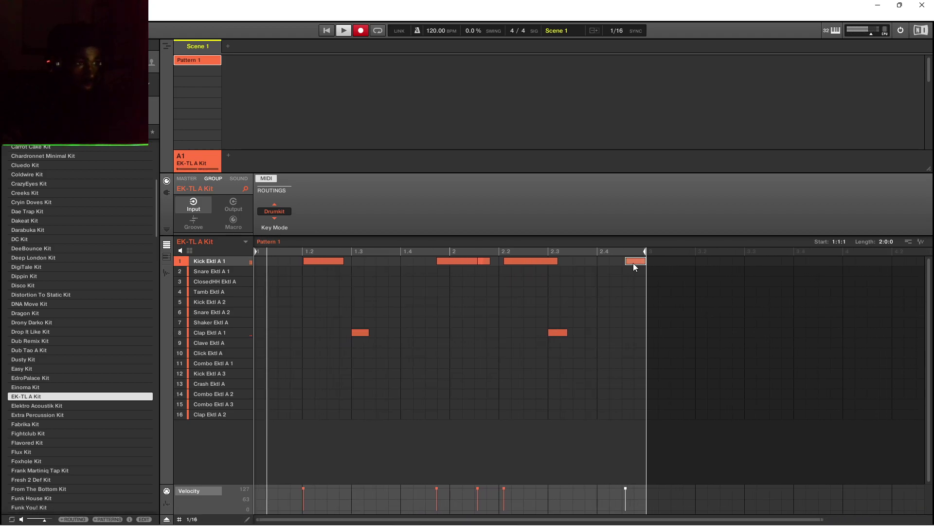
left_click_drag(635, 262, 628, 261)
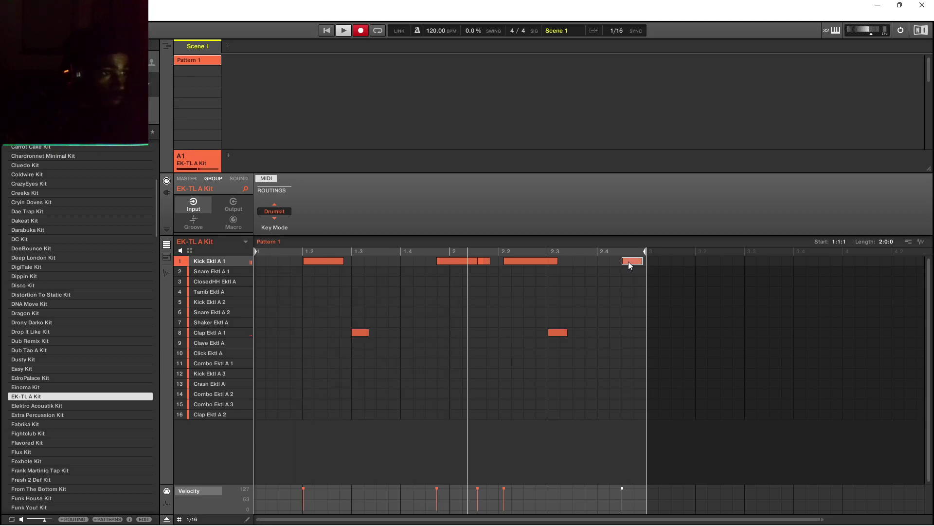
left_click(516, 261)
left_click_drag(513, 261, 508, 261)
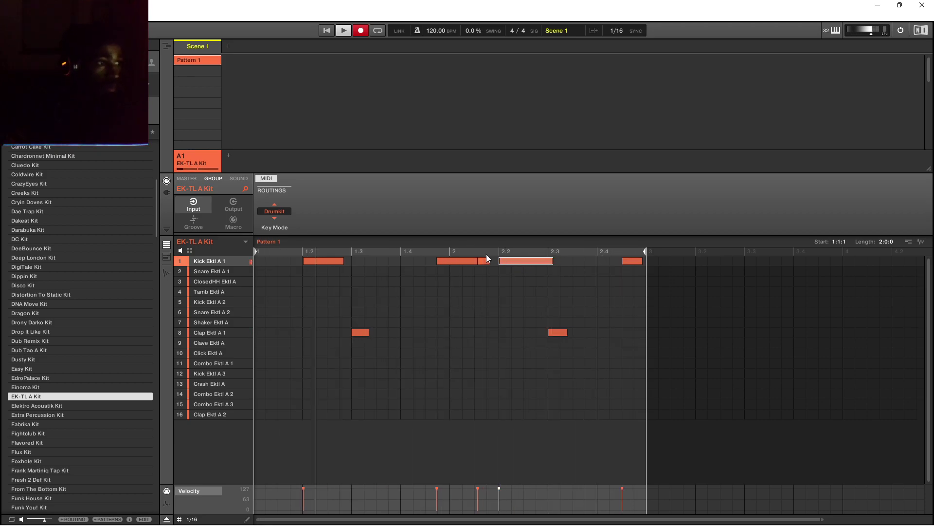
left_click(455, 261)
left_click_drag(455, 262, 473, 265)
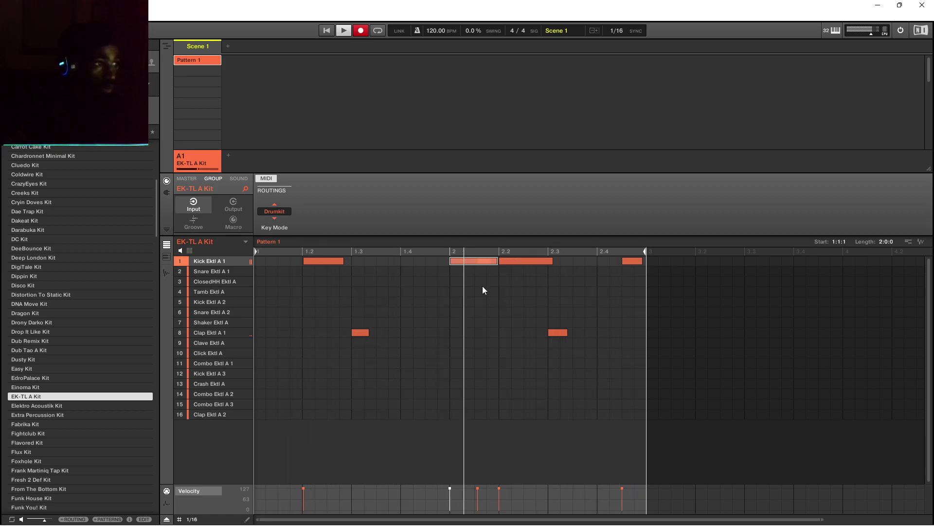
mouse_move(463, 259)
left_mouse_down()
mouse_move(438, 261)
mouse_move(480, 260)
left_mouse_up()
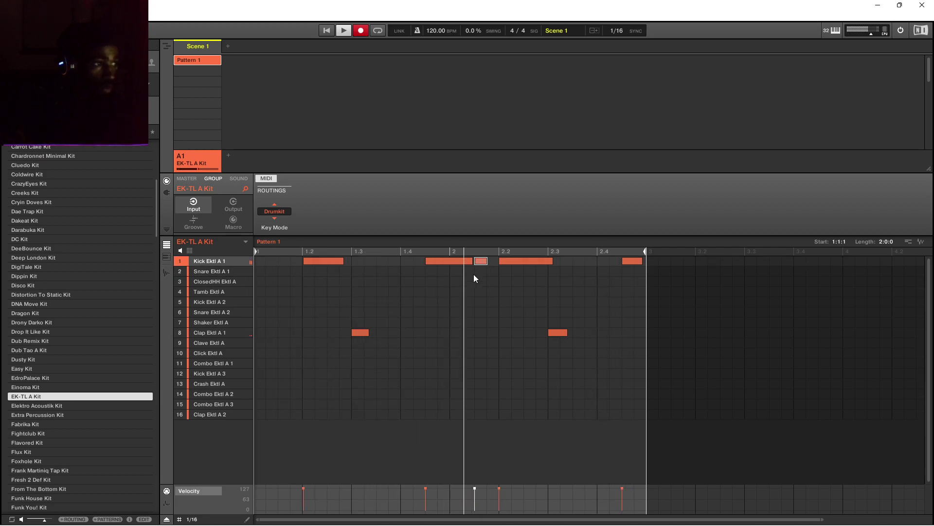
left_click(472, 261)
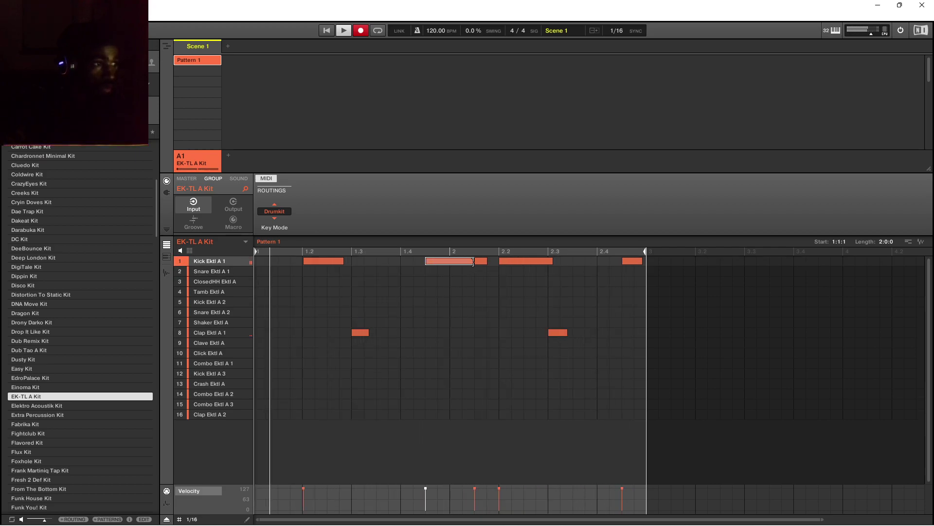
left_click(485, 261)
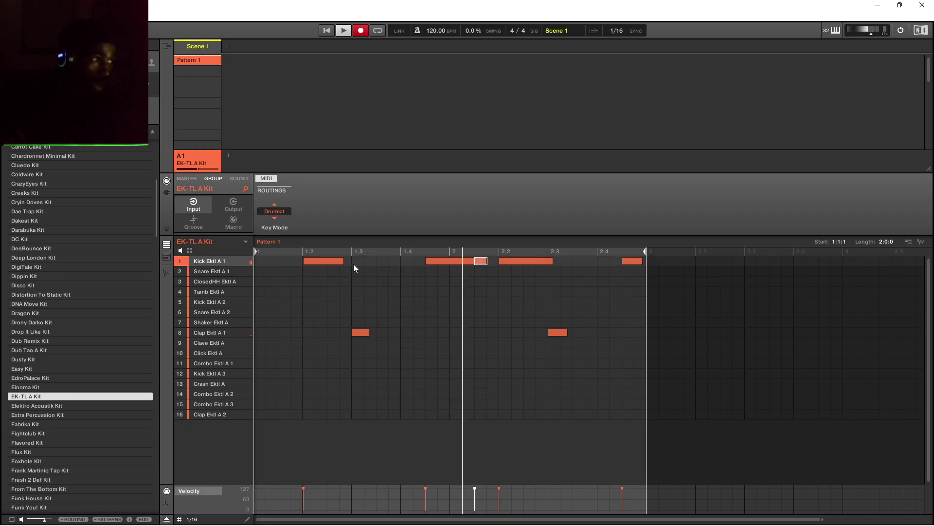
left_click(333, 265)
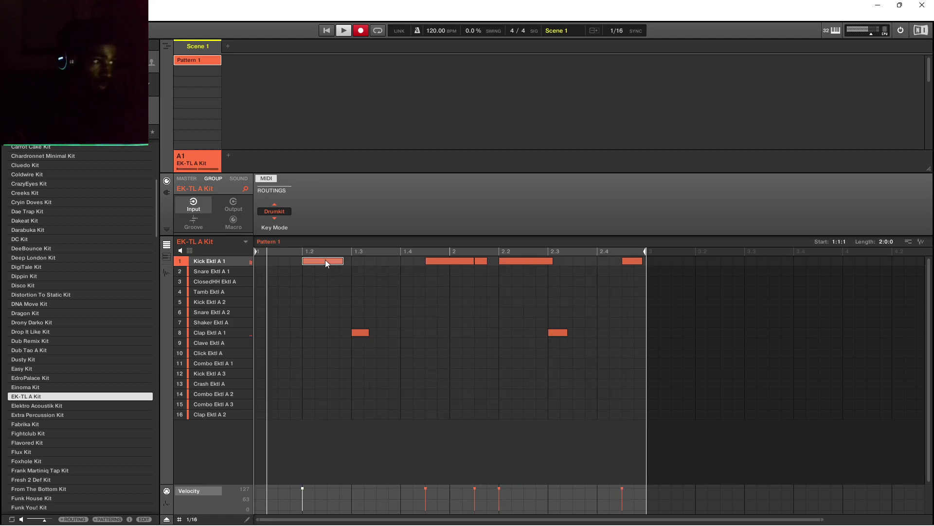
Shorten the Kick Ektl A 1 notes at 1.2, mid-1.4, 2.2 and mid-2.4 to one 1/16 grid cell each.
left_click_drag(343, 261, 302, 264)
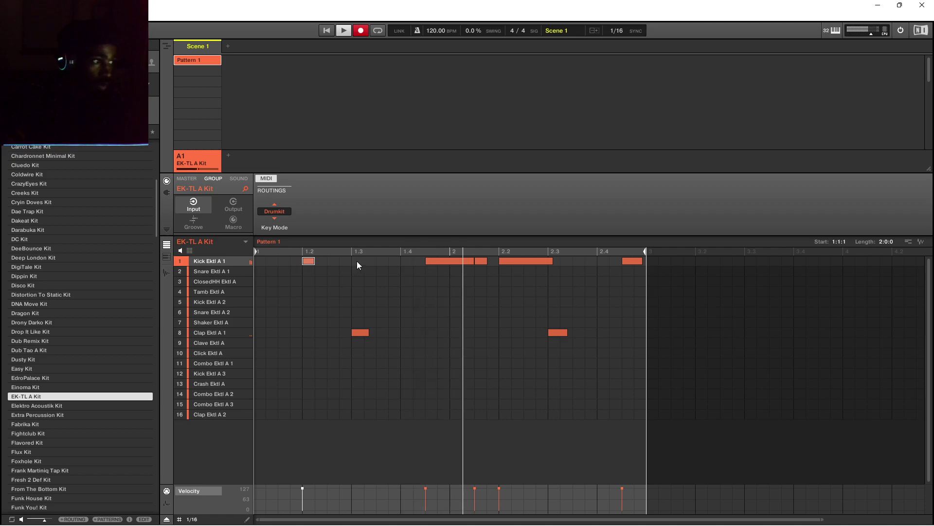
left_click(471, 263)
left_click_drag(473, 261, 429, 264)
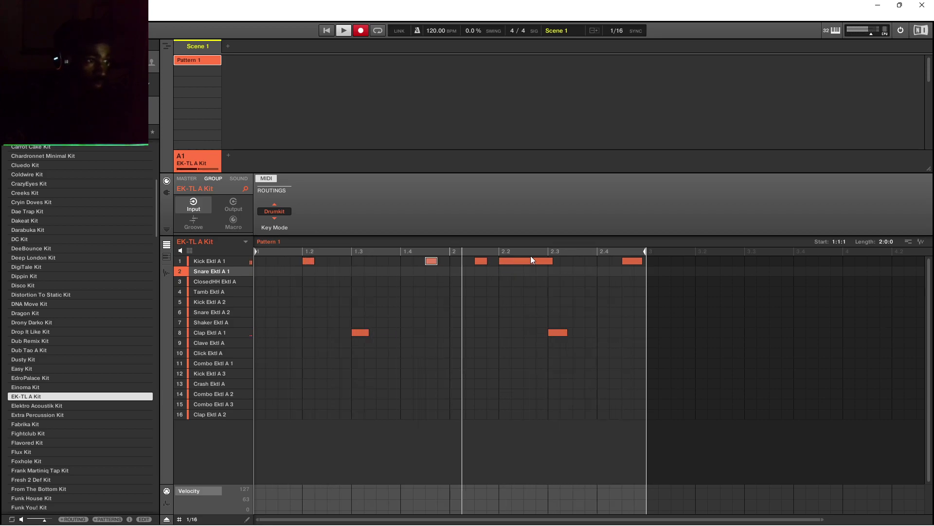
left_click(550, 260)
left_click_drag(550, 261, 499, 267)
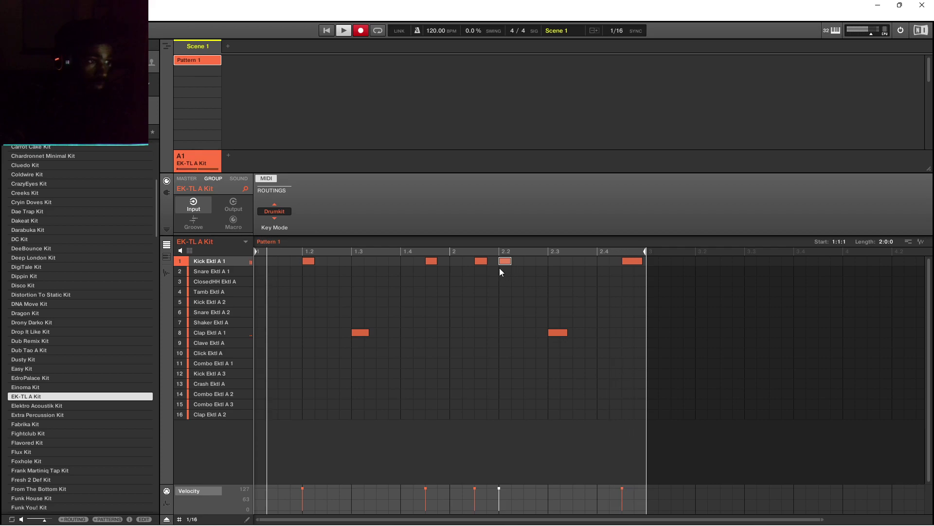
left_click(632, 264)
left_click_drag(633, 264, 622, 267)
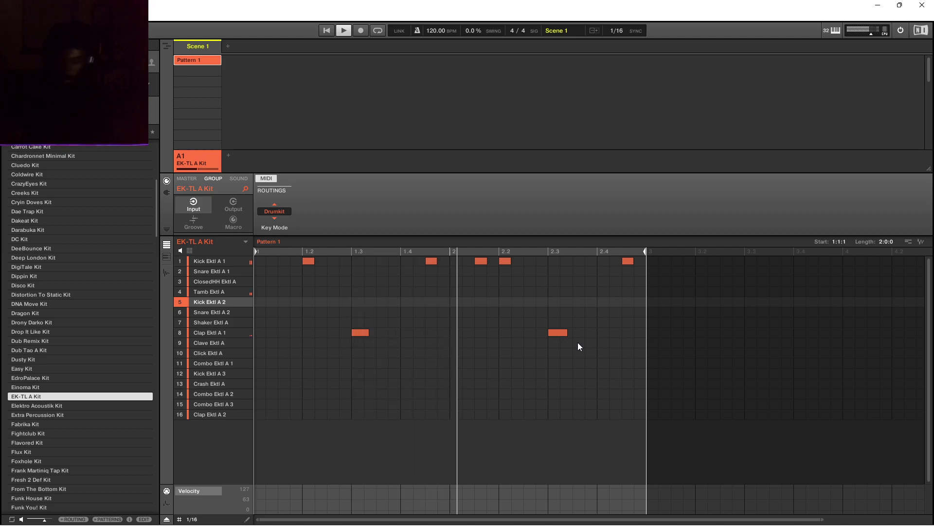
Duplicate Pattern 1 of the EK-TL A Kit group in Scene 1.
right_click(184, 60)
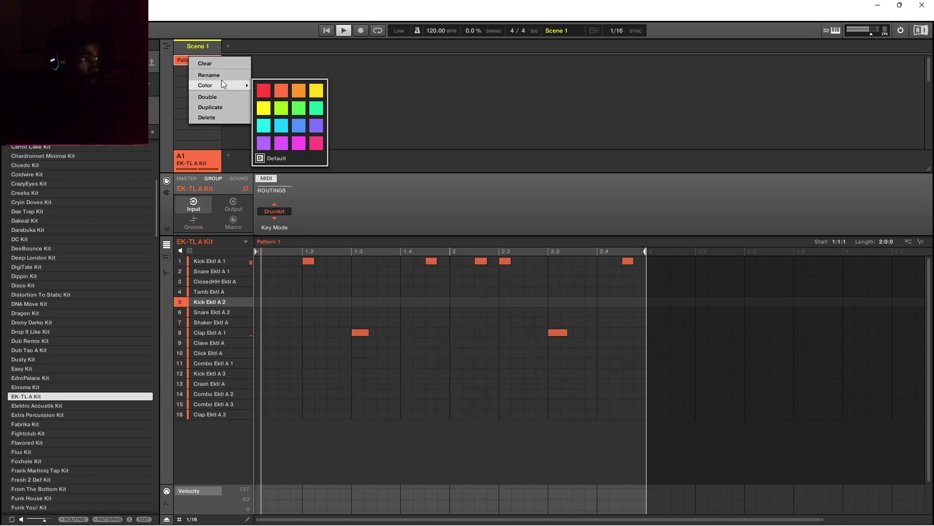
left_click(206, 107)
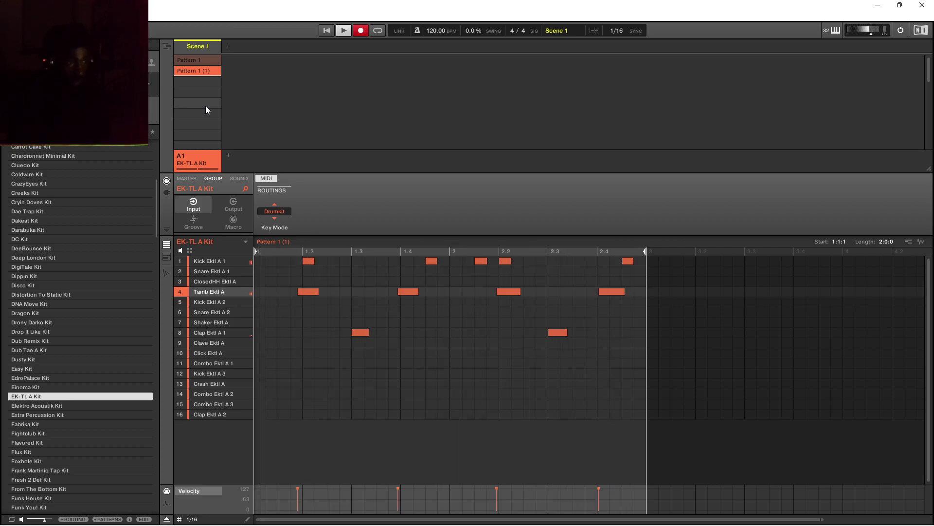
Align the four Tamb Ektl A notes to 1.2, 1.4, 2.2 and 2.4 and shorten each to one 1/16 grid cell.
left_click_drag(311, 292, 318, 293)
left_click(410, 292)
double_click(411, 293)
left_click(409, 293)
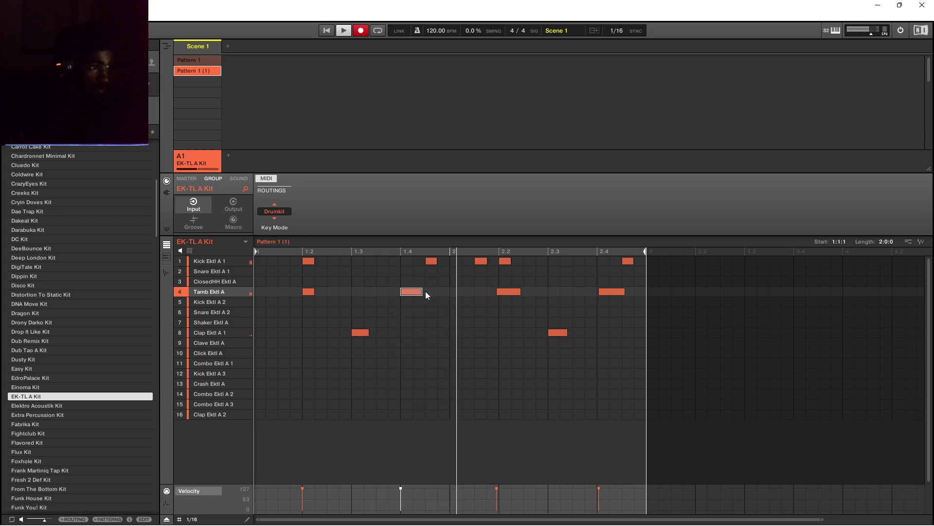
left_click(505, 292)
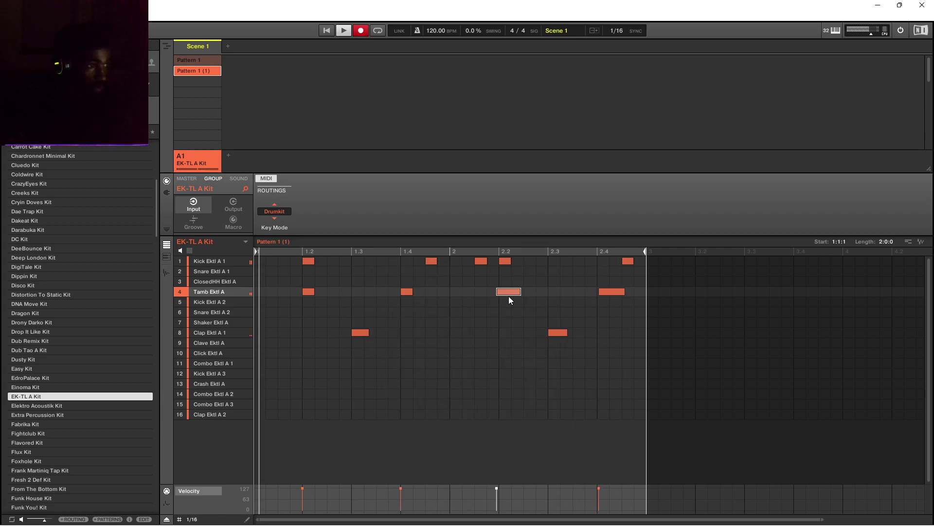
double_click(516, 292)
left_click(506, 292)
mouse_move(601, 291)
left_mouse_down()
mouse_move(614, 293)
mouse_move(603, 298)
left_mouse_up()
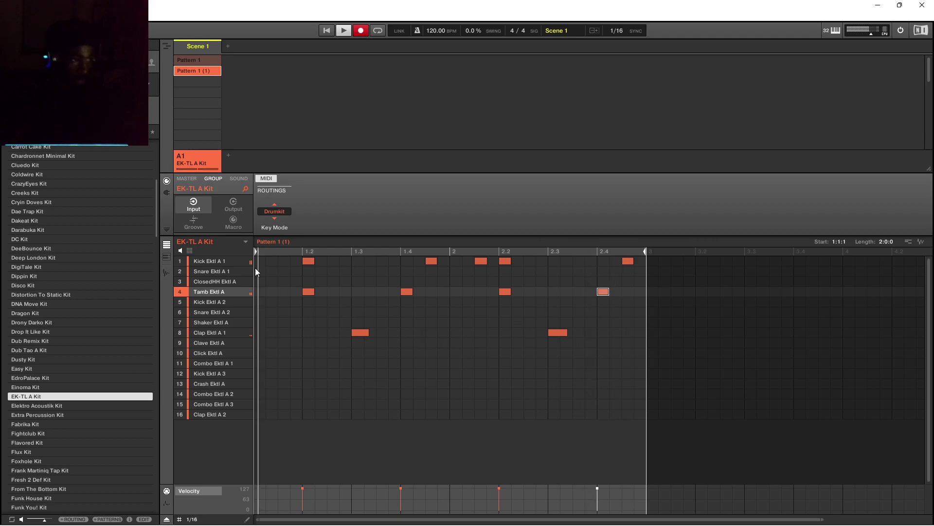
right_click(191, 69)
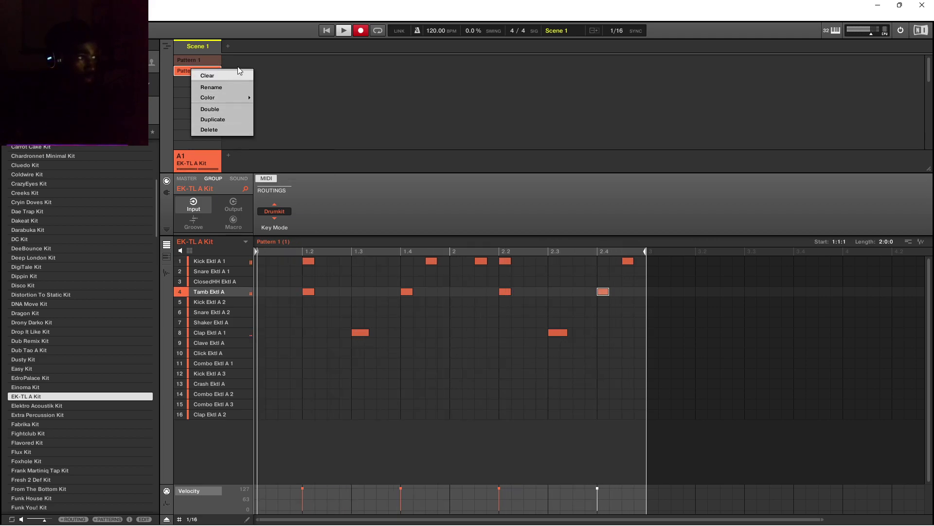
mouse_move(247, 97)
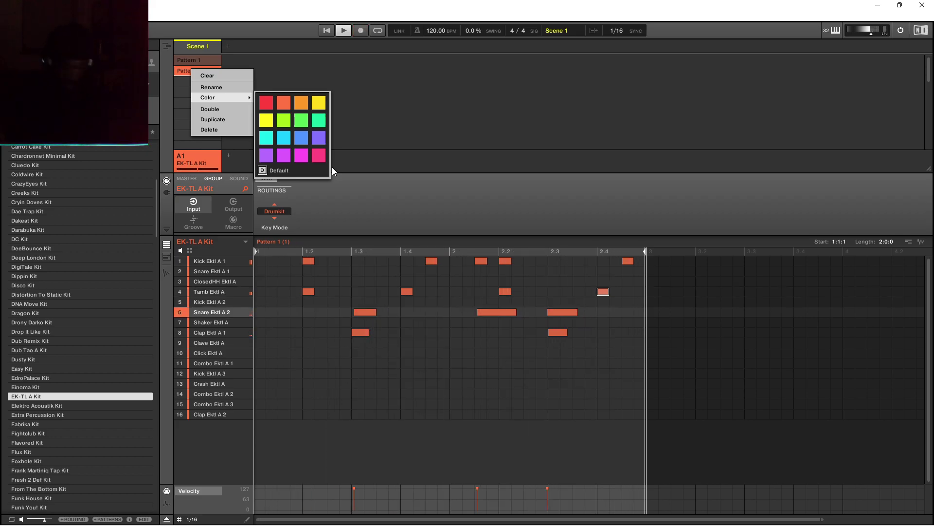
left_click(365, 313)
Align the three Snare Ektl A 2 notes to 1.3, mid-2.1 and 2.3 and make each two 1/16 grid cells long.
left_click_drag(365, 313, 353, 313)
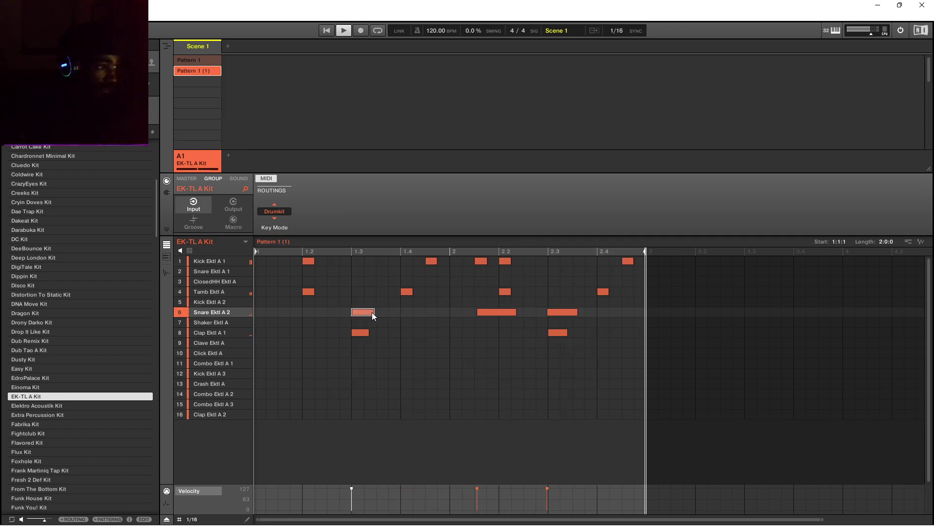
mouse_move(494, 311)
left_mouse_down()
mouse_move(484, 311)
mouse_move(498, 312)
left_mouse_up()
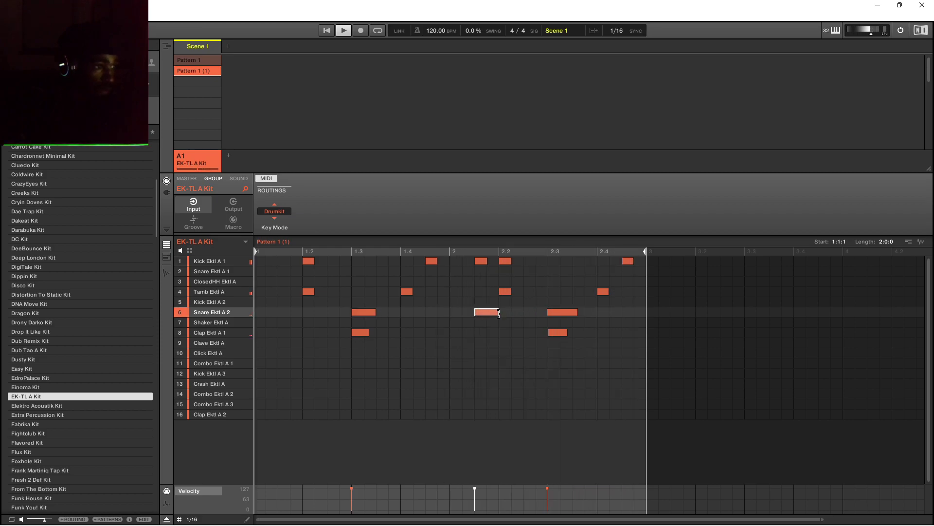
double_click(552, 311)
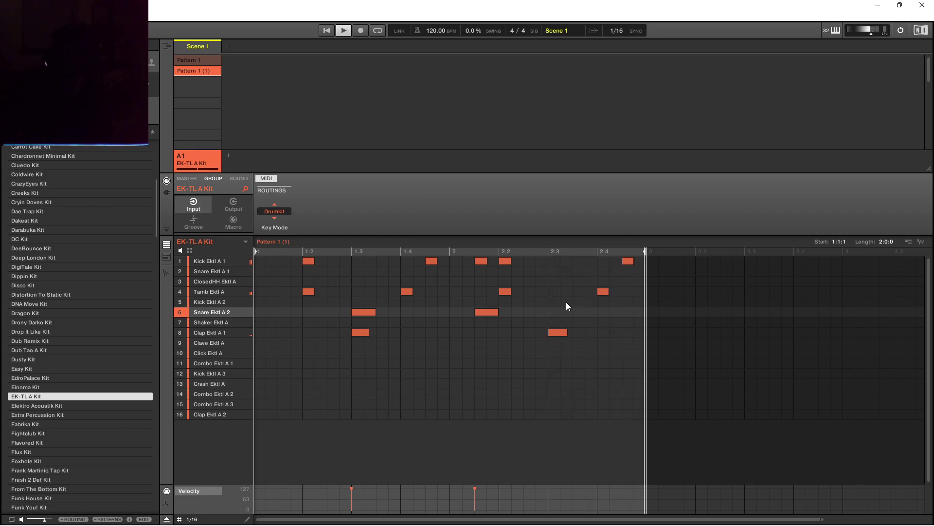
left_click(555, 312)
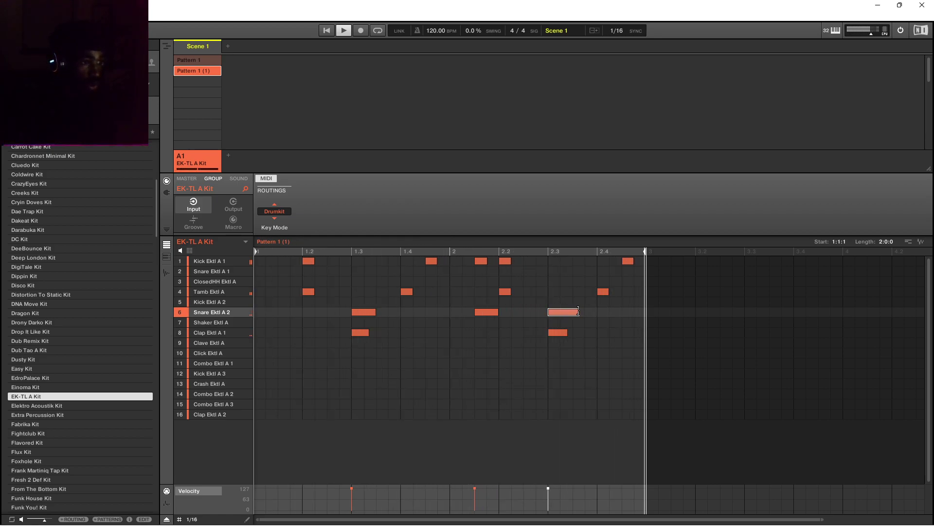
mouse_move(578, 312)
left_mouse_down()
mouse_move(563, 313)
mouse_move(569, 320)
left_mouse_up()
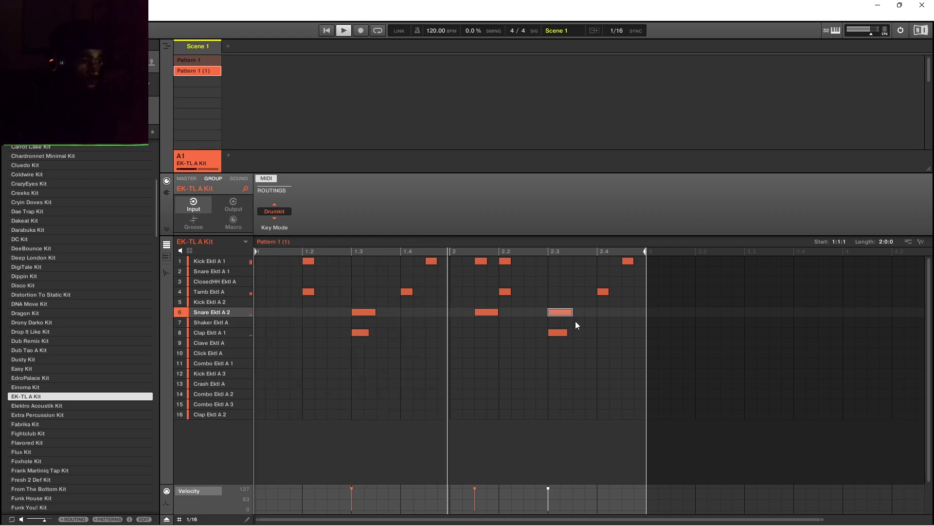
Lengthen the Clap Ektl A 1 notes at 2.3 and 1.3 to two 1/16 grid cells each.
left_click(564, 333)
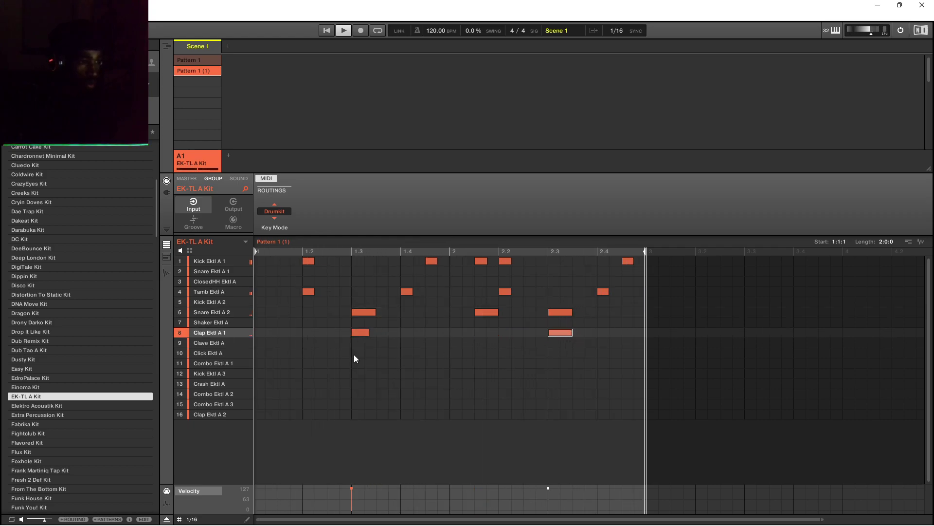
left_click(363, 335)
left_click_drag(369, 333, 374, 333)
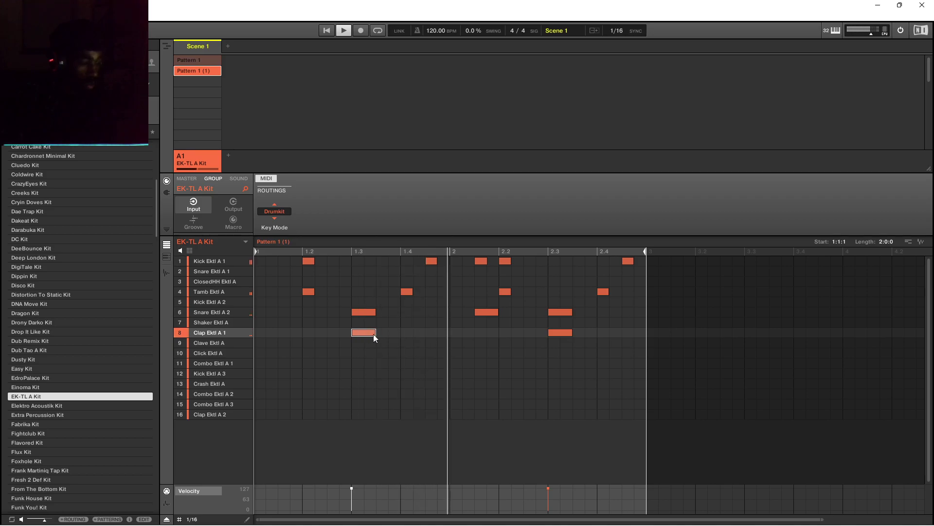
Save the project under the file name 1-13-23.
key("ctrl+s")
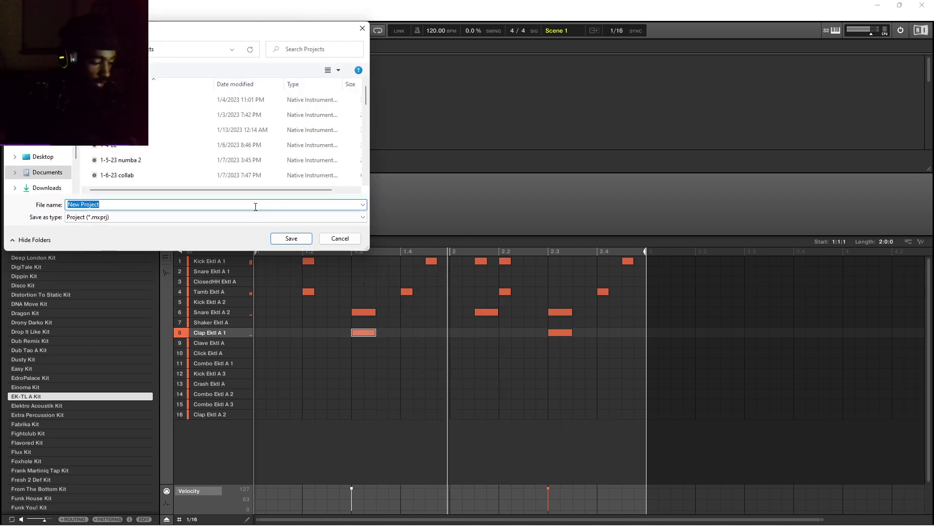
type("1-13")
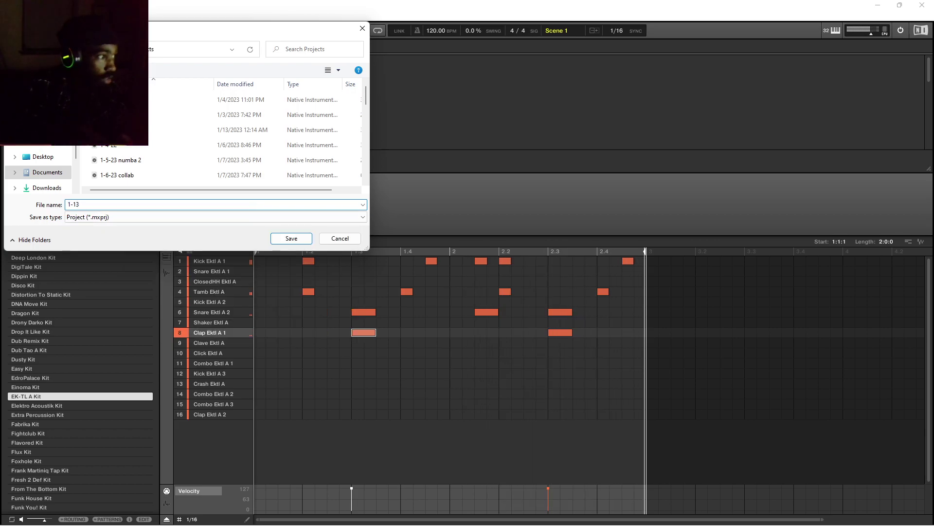
type("-")
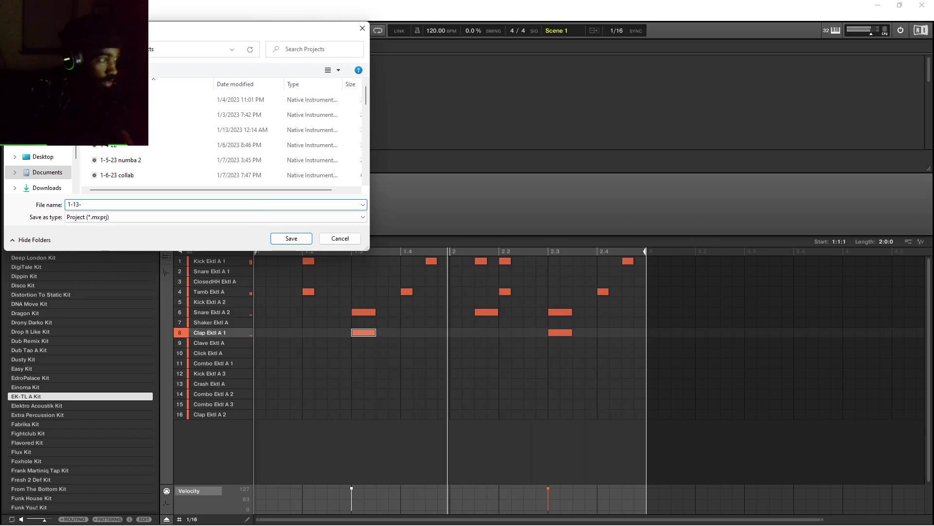
type("23")
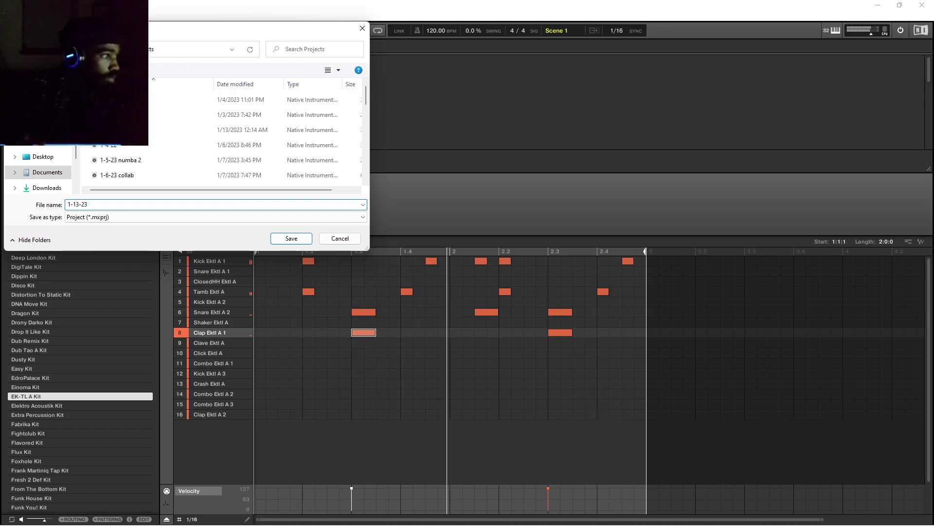
left_click(291, 239)
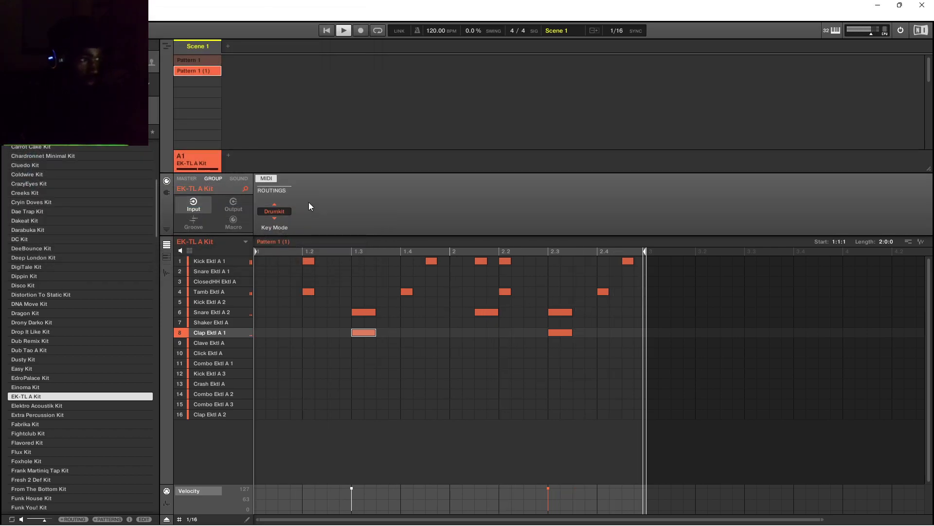
Add a second group next to the EK-TL A Kit and load the DNA Move Kit into it.
left_click(229, 155)
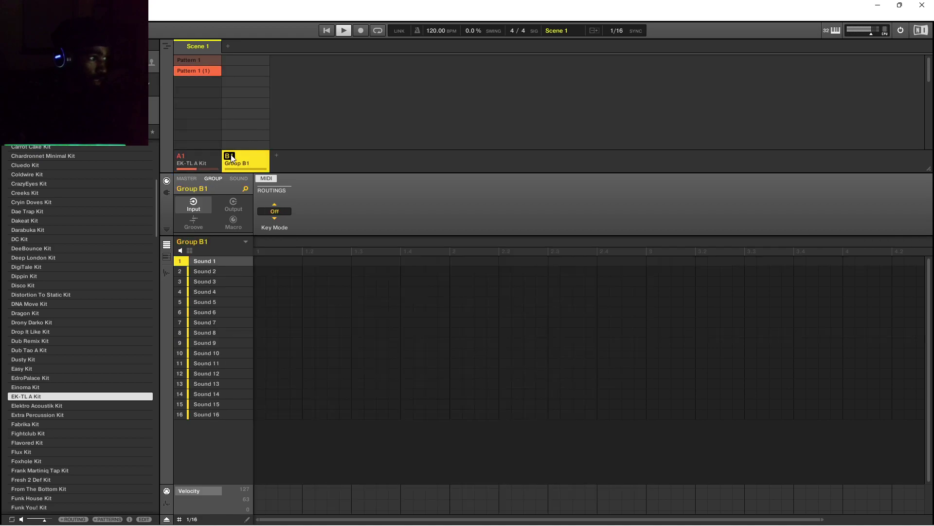
scroll(68, 334, "down", 3)
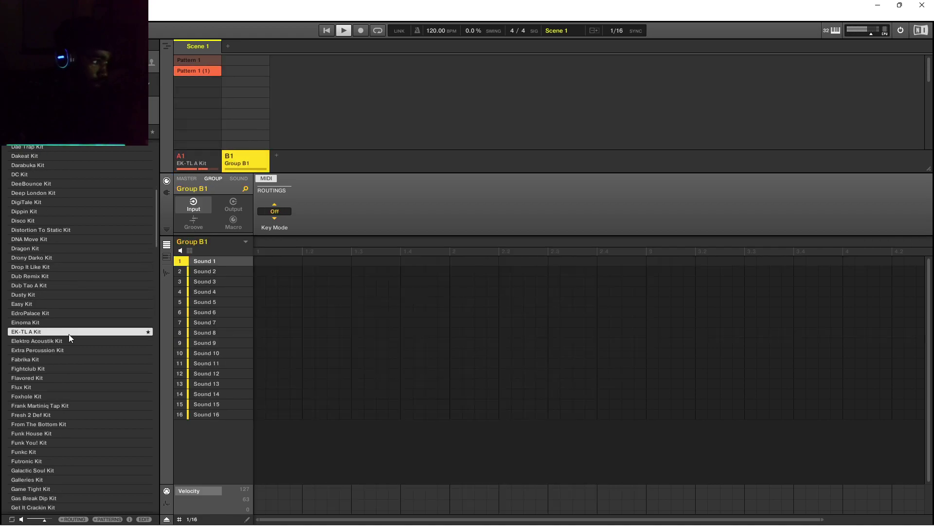
left_click(43, 238)
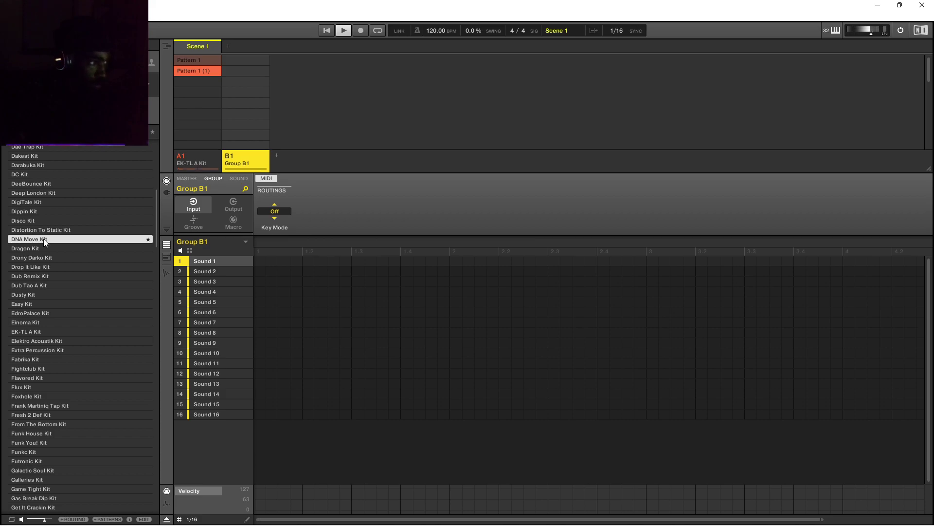
double_click(43, 238)
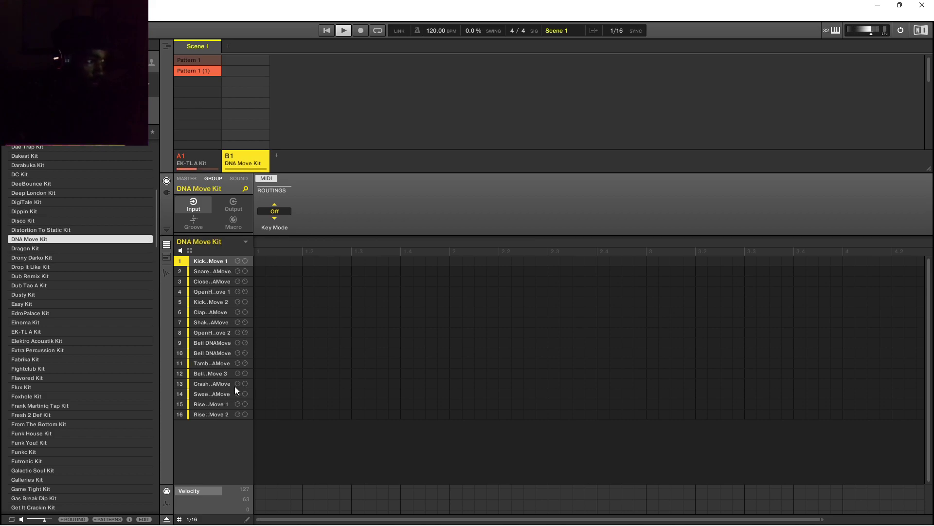
Audition the crash, bell and second open hi-hat sounds of the DNA Move Kit.
left_click(211, 384)
left_click(206, 377)
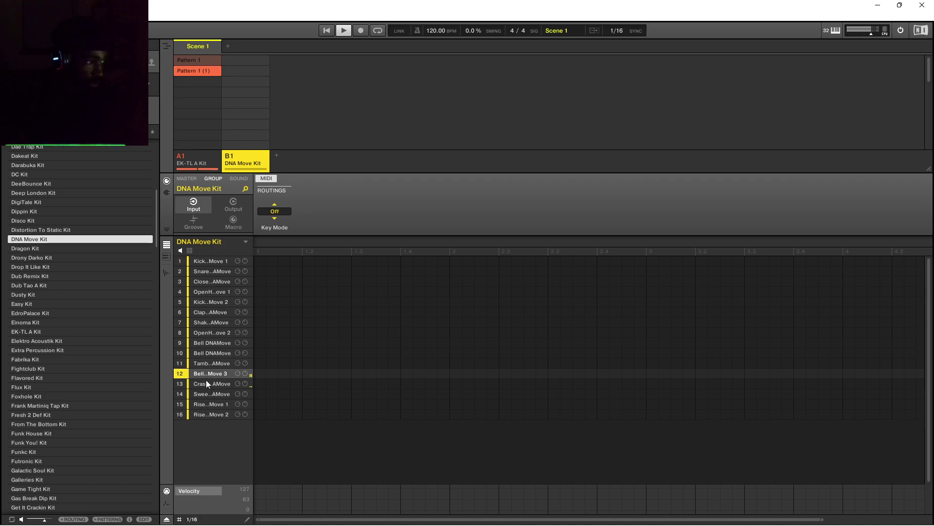
left_click(205, 342)
left_click(201, 353)
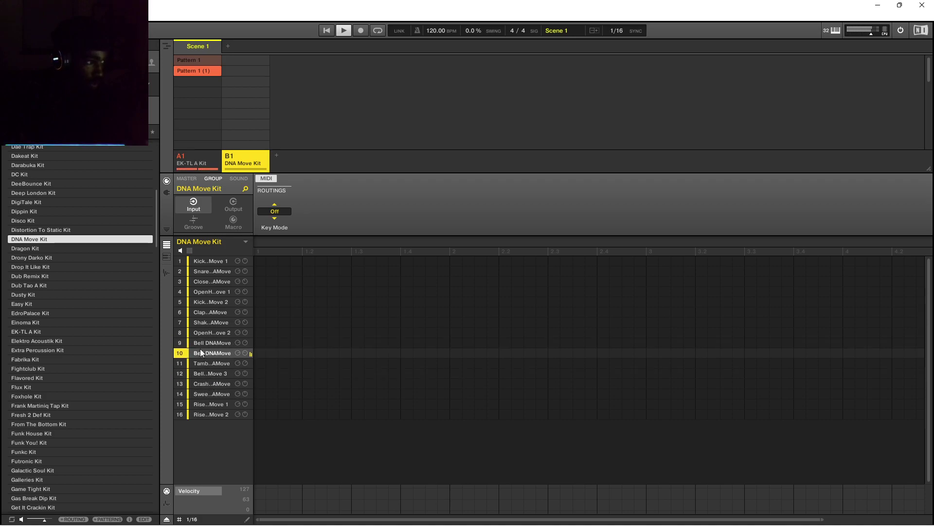
left_click(203, 341)
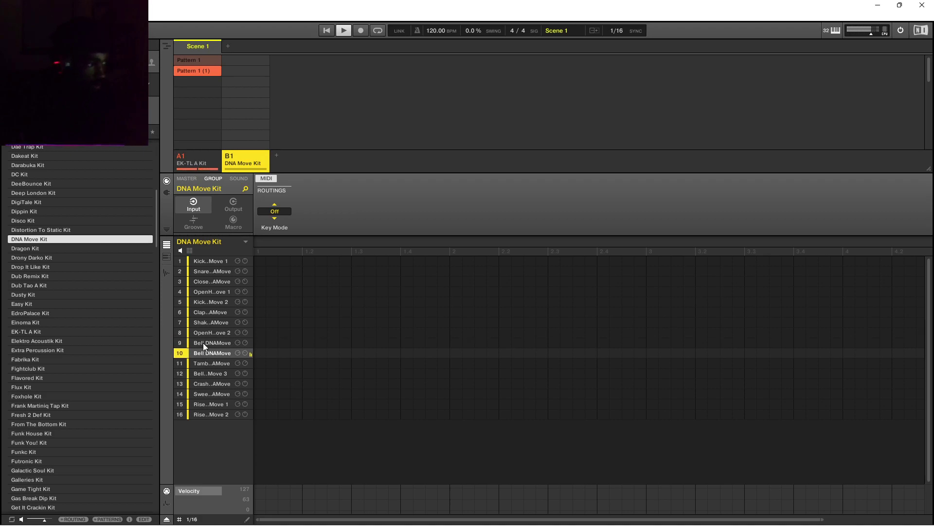
left_click(204, 336)
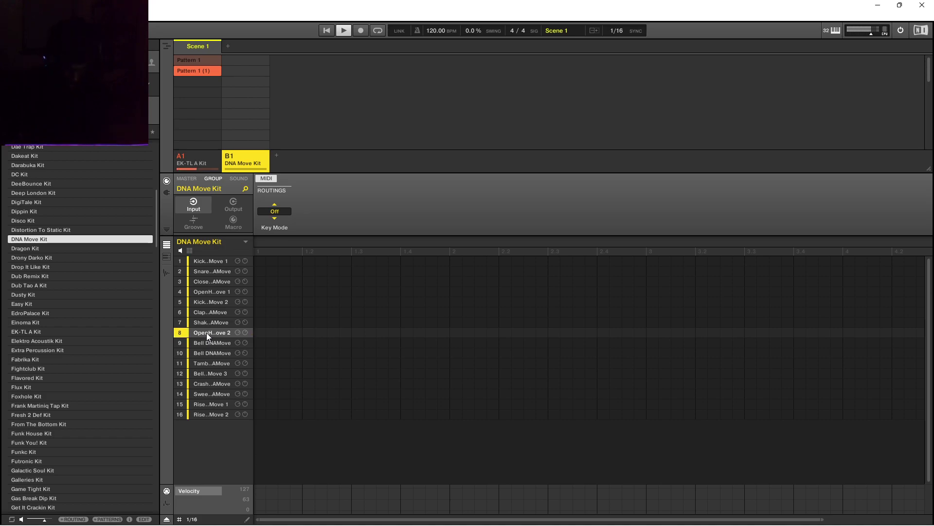
Record two OpenHH DNAMove 2 notes into Pattern 1 and align them to 1.2 and 1.4, each two 1/16 grid cells long.
key("ctrl+r")
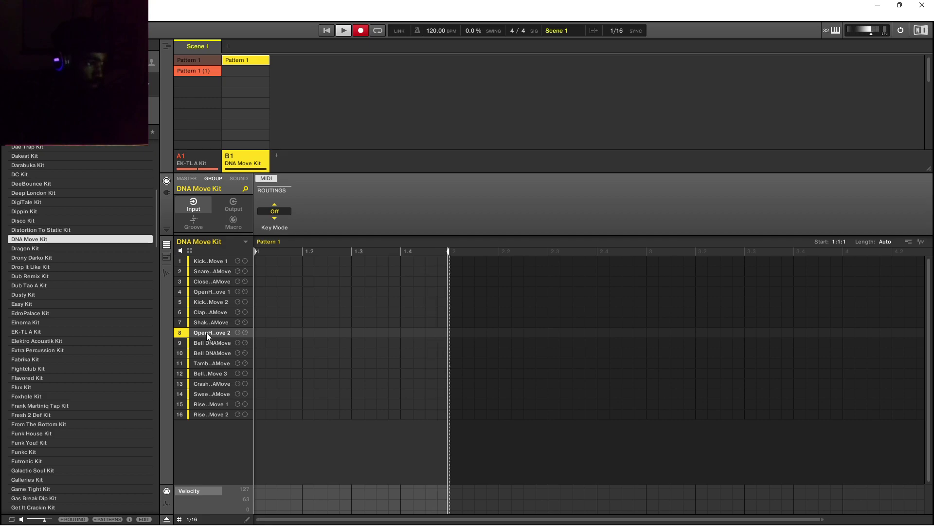
key("ctrl+r")
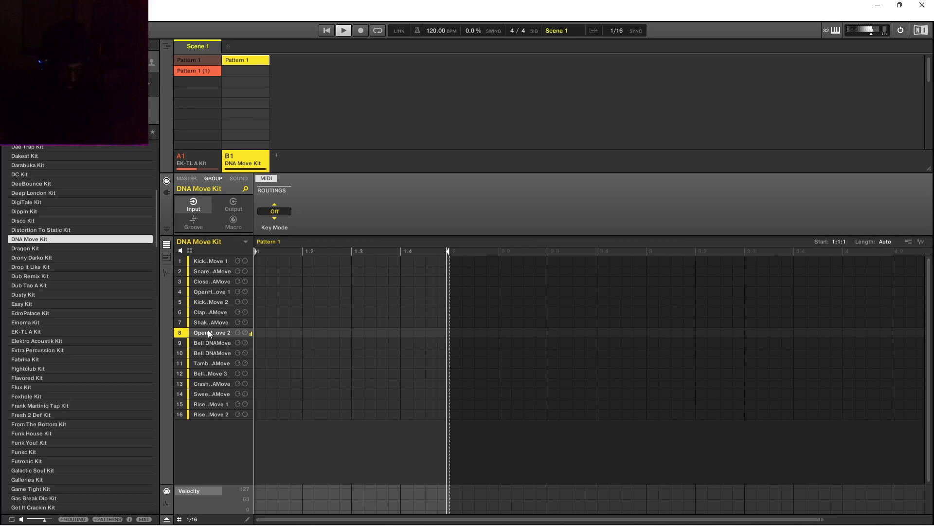
key("ctrl+r")
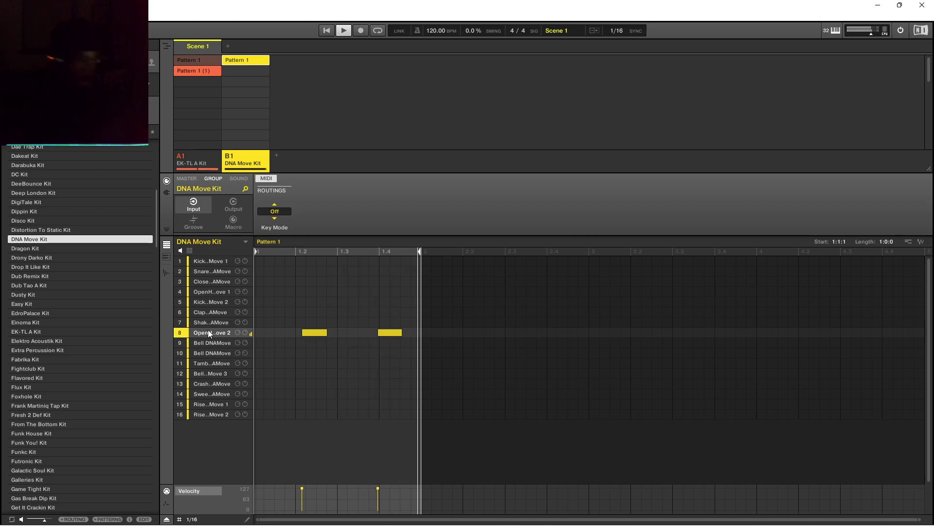
left_click_drag(314, 331, 318, 332)
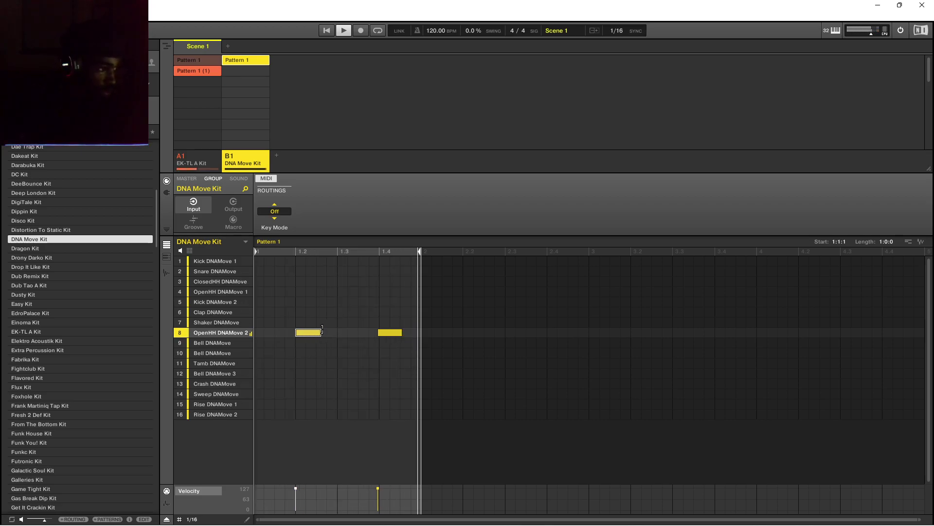
left_click_drag(388, 334, 400, 331)
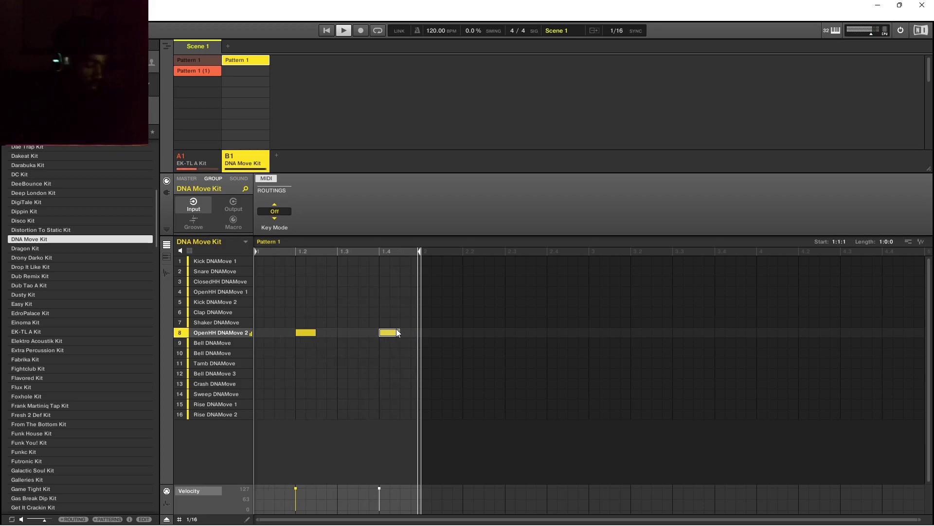
Audition the shaker, clap, second kick and closed hi-hat sounds of the DNA Move Kit.
left_click(209, 322)
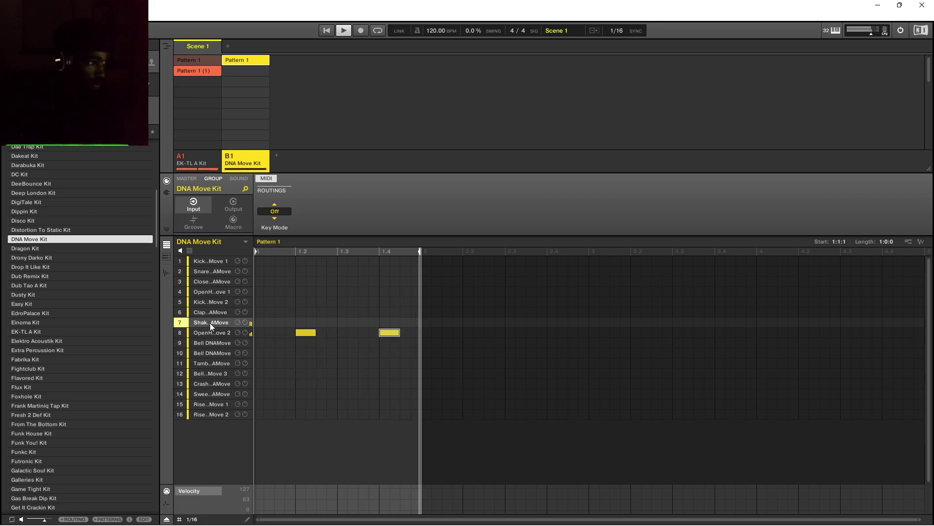
left_click(212, 311)
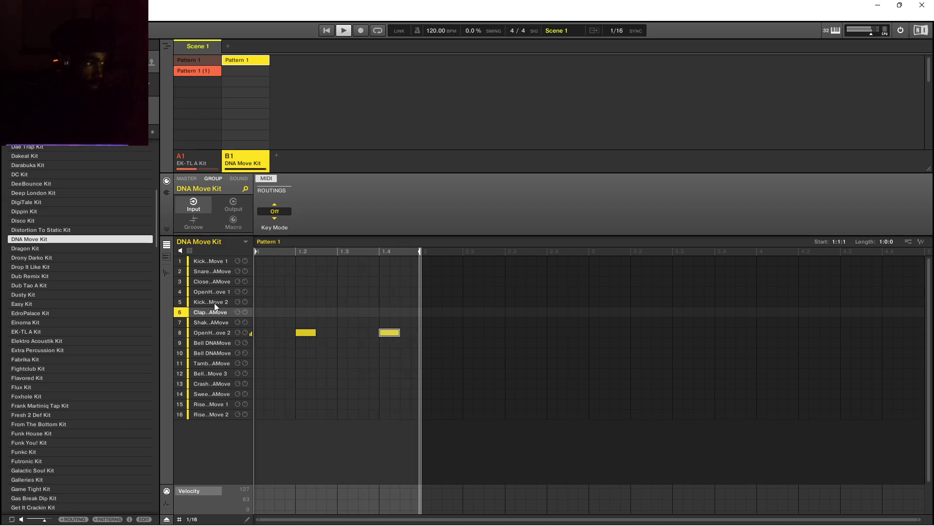
left_click(214, 302)
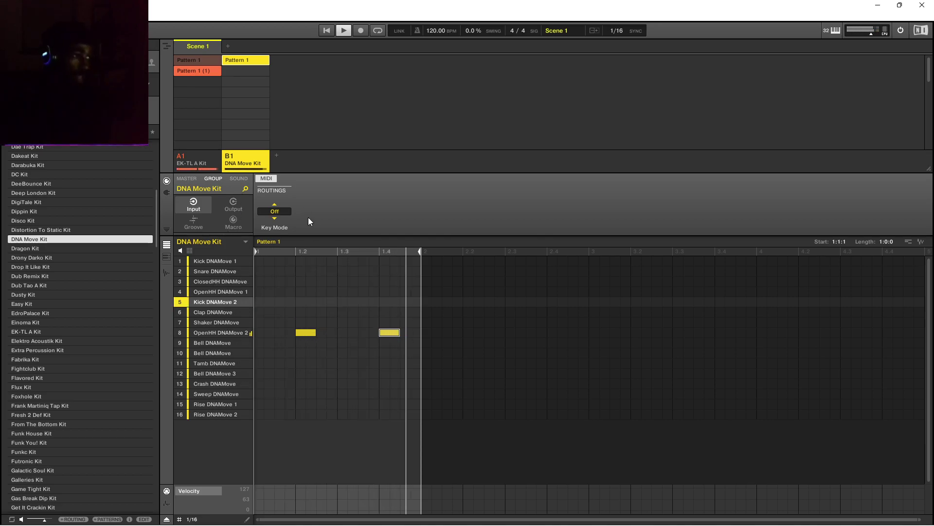
left_click(214, 313)
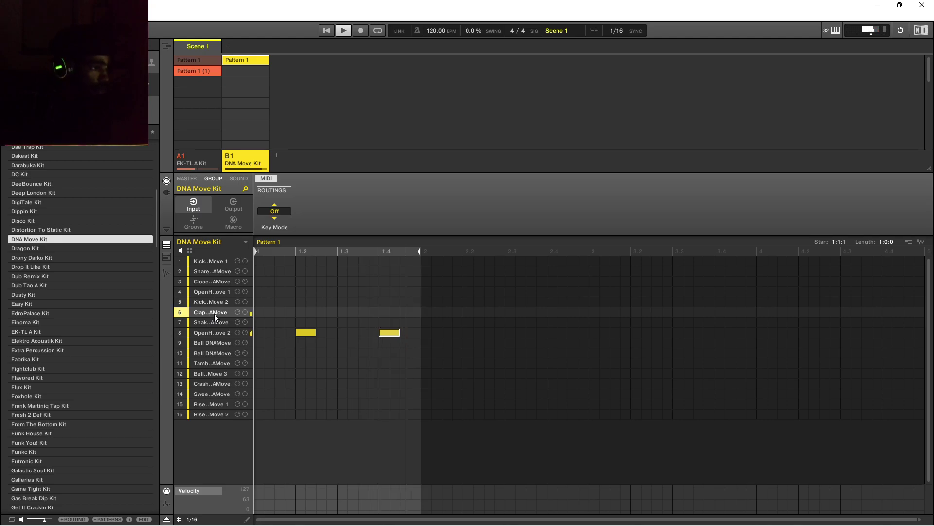
left_click(208, 282)
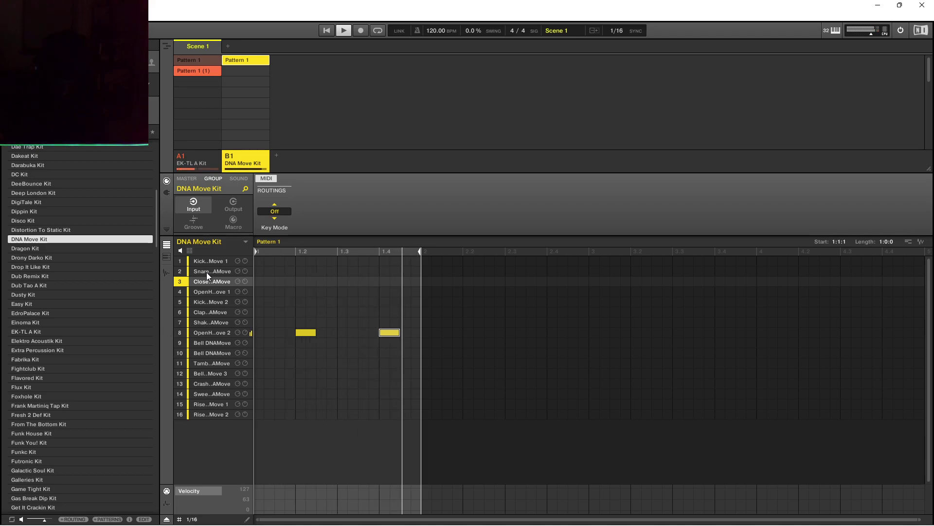
Set the DNA Move Kit's key mode to Drumkit and switch Scene 1 to Pattern 1 of the EK-TL A Kit group.
left_click(270, 212)
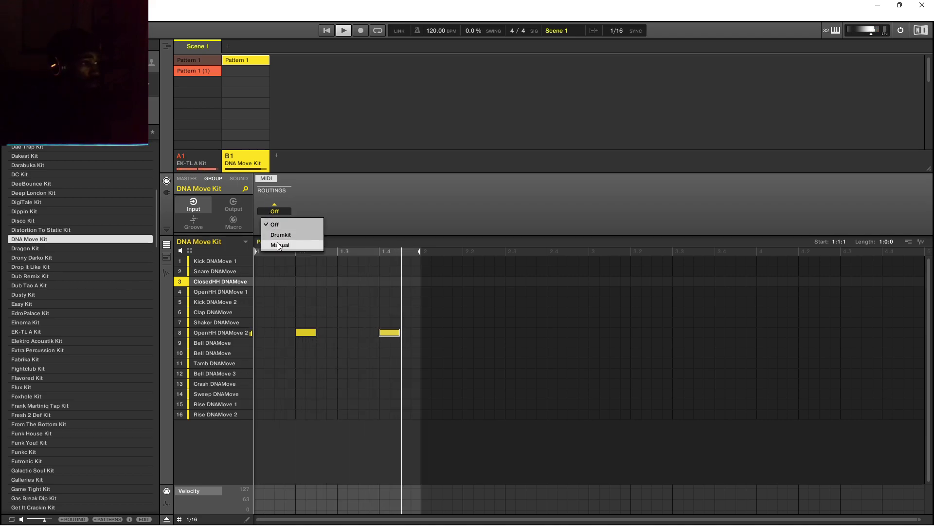
left_click(276, 234)
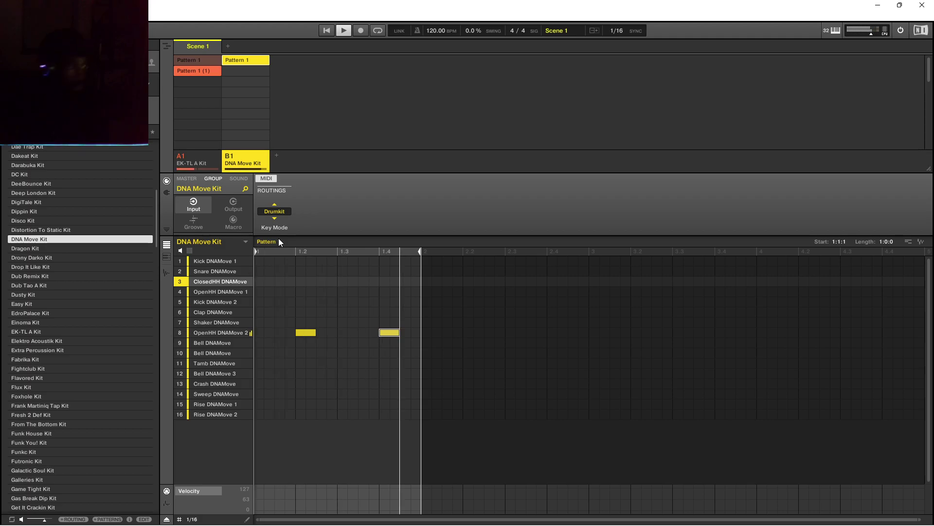
left_click(208, 61)
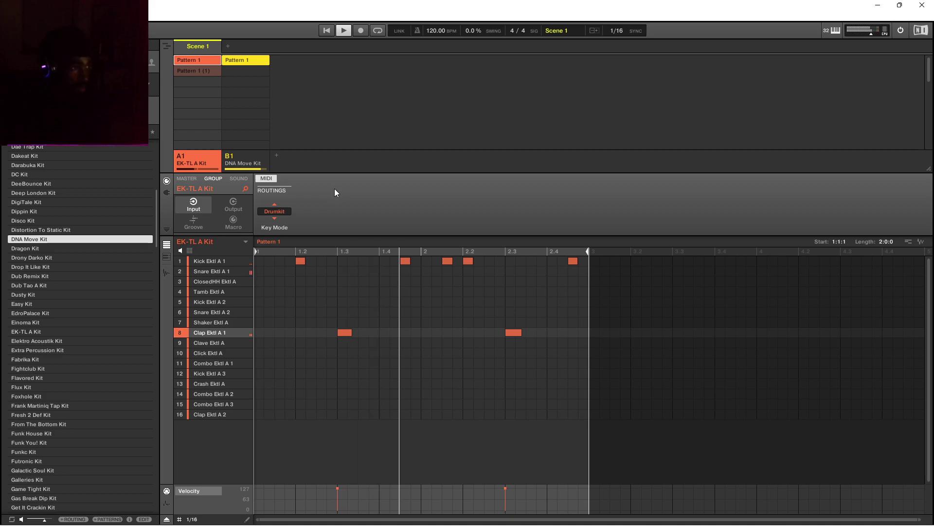
Duplicate Pattern 1 of the DNA Move Kit and undo the Snare DNAMove notes recorded into the copy.
left_click(247, 62)
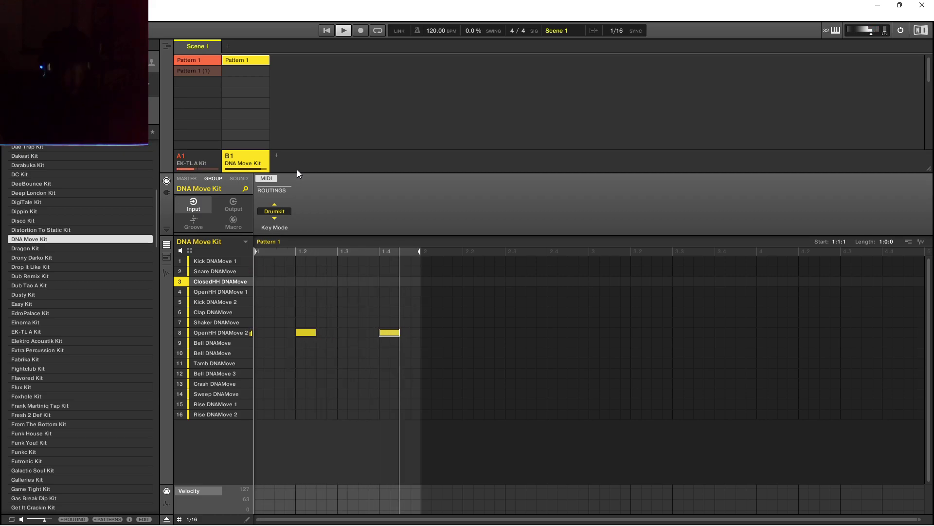
right_click(252, 59)
left_click(272, 110)
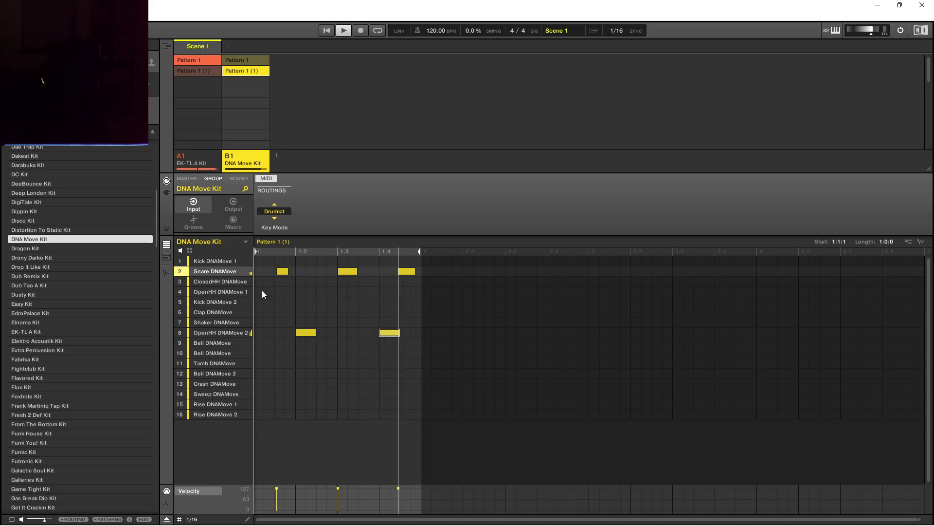
key("ctrl+z")
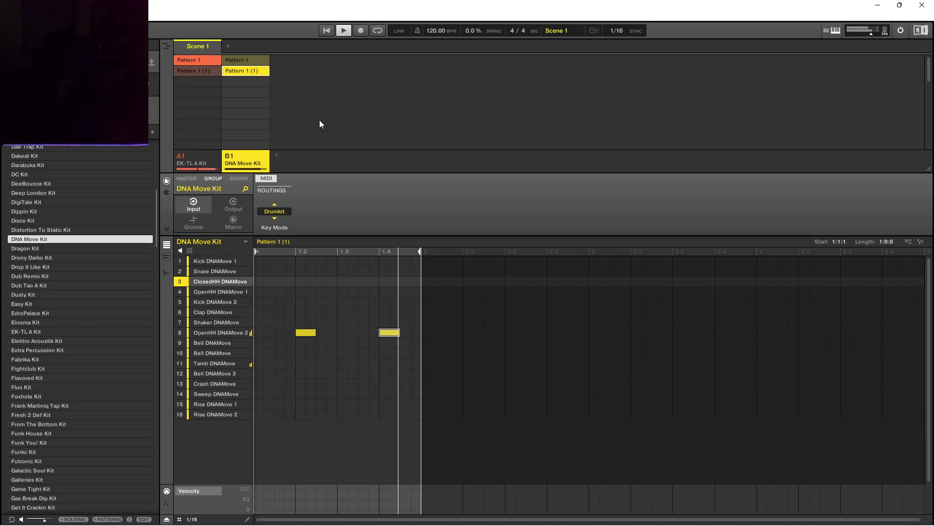
Record ClosedHH DNAMove notes into Pattern 1 (1) and lengthen the pattern to 2:0:0.
key("space")
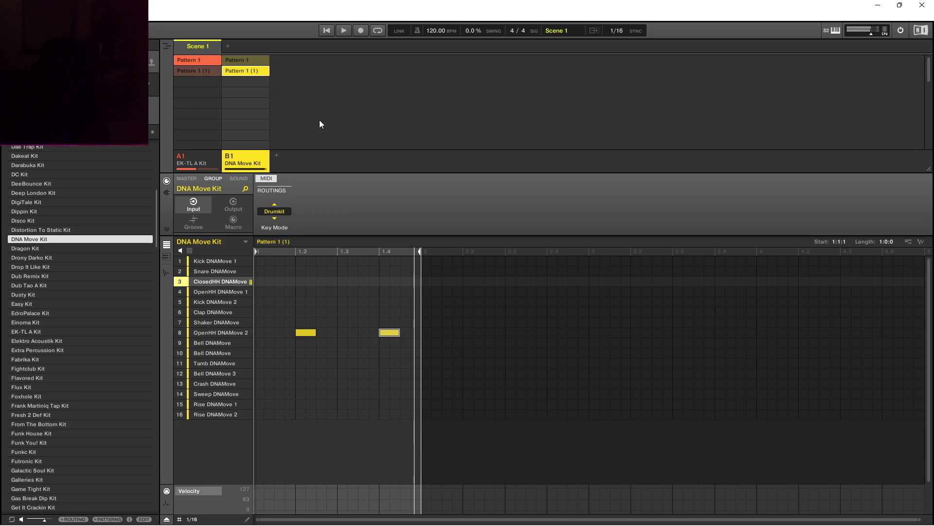
key("space")
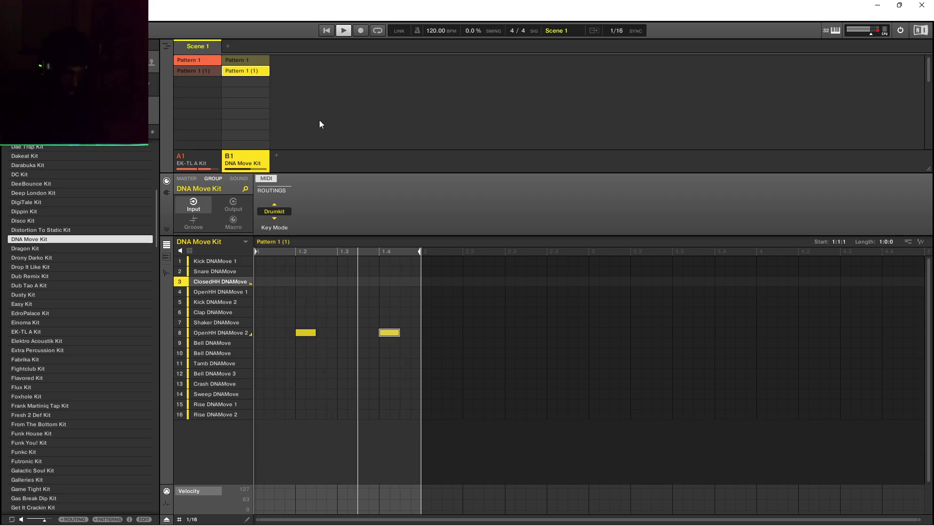
key("ctrl+r")
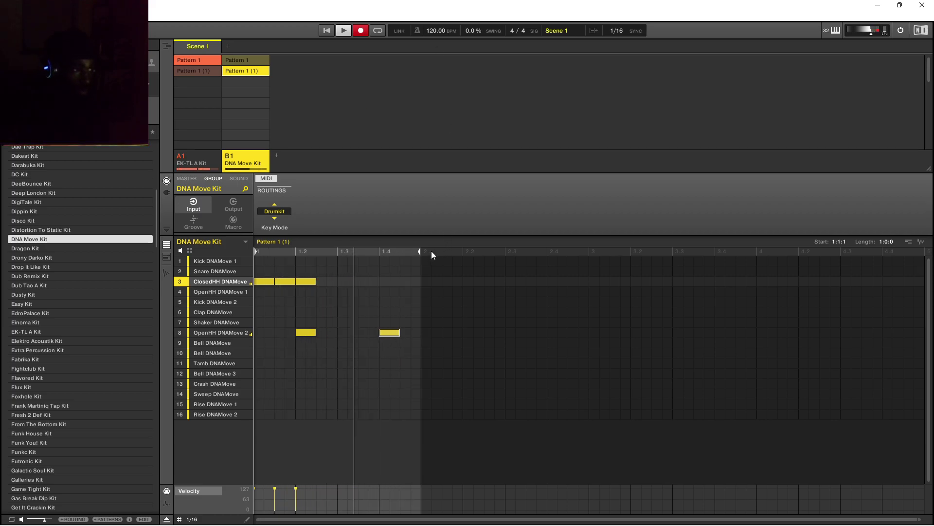
left_click_drag(418, 251, 556, 254)
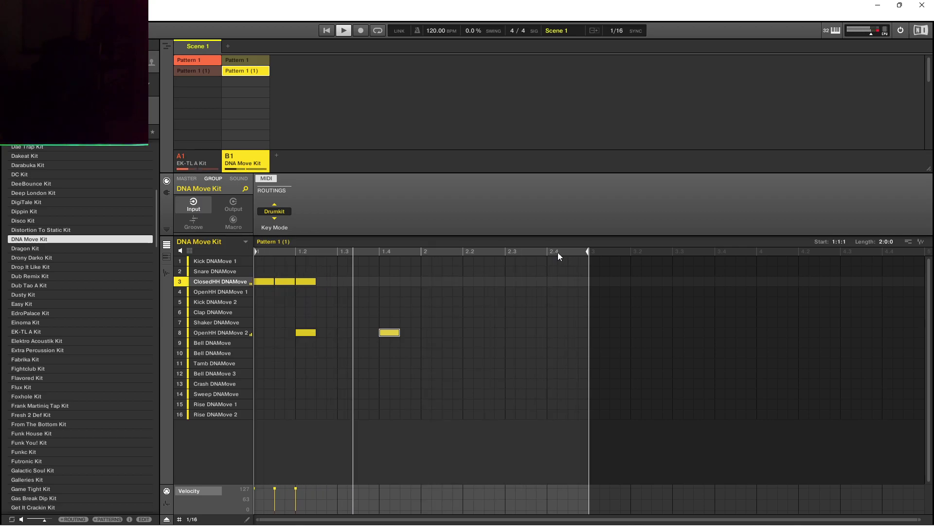
key("ctrl+r")
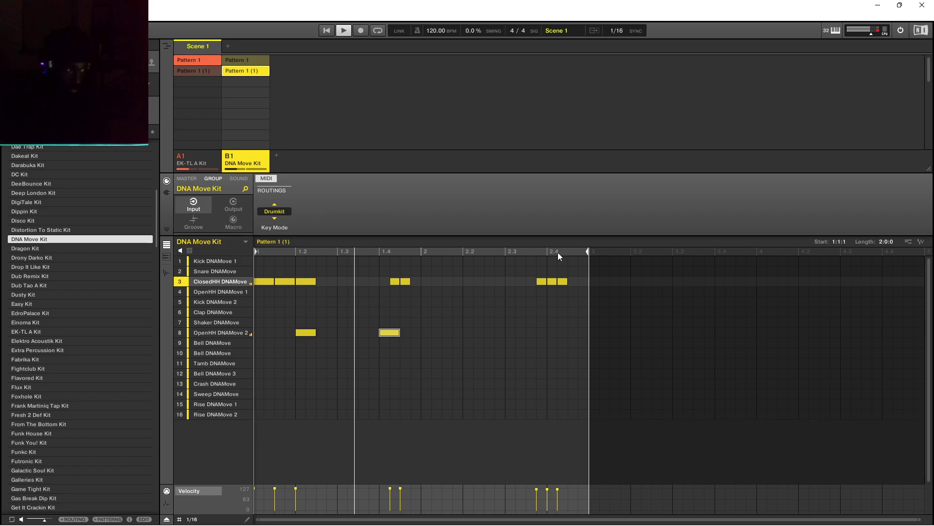
Remove the closed hi-hat hit just before 2.4 and shift the closed hi-hat pair near 1.4 to start on 1.4.
left_click(544, 282)
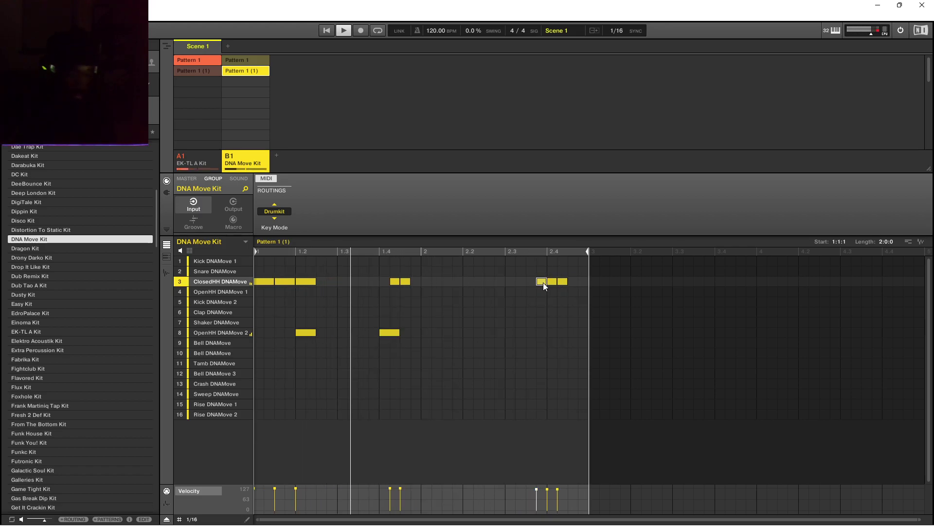
left_click_drag(543, 283, 388, 285)
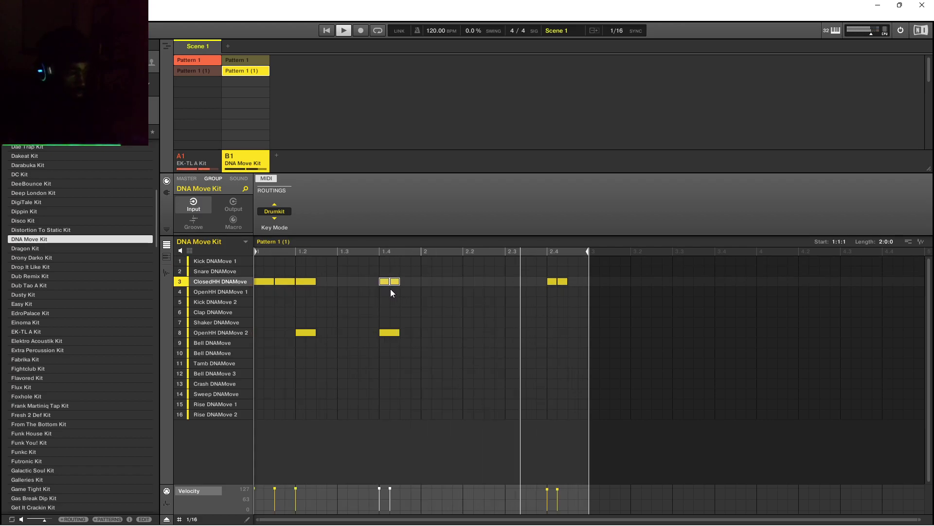
Duplicate Pattern 1 (1) of the DNA Move Kit and delete the four Bell DNAMove notes recorded into the copy.
right_click(234, 71)
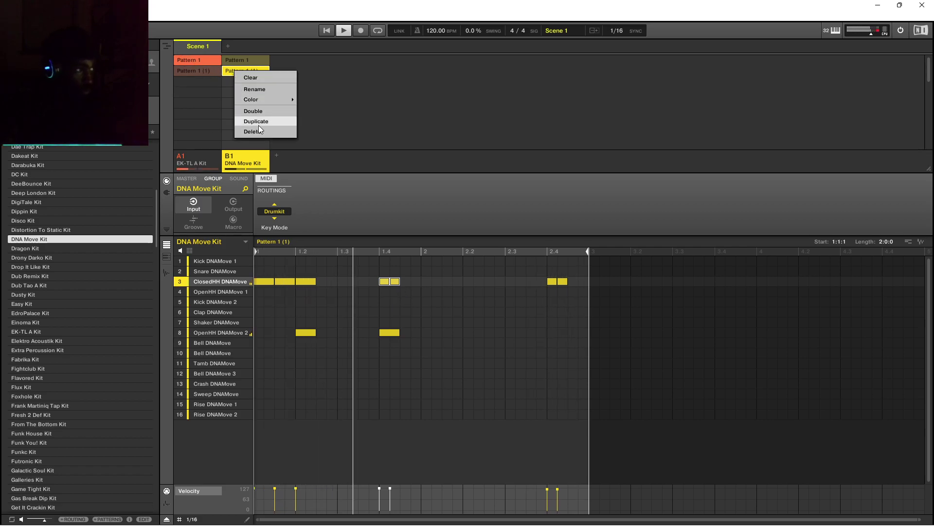
left_click(261, 121)
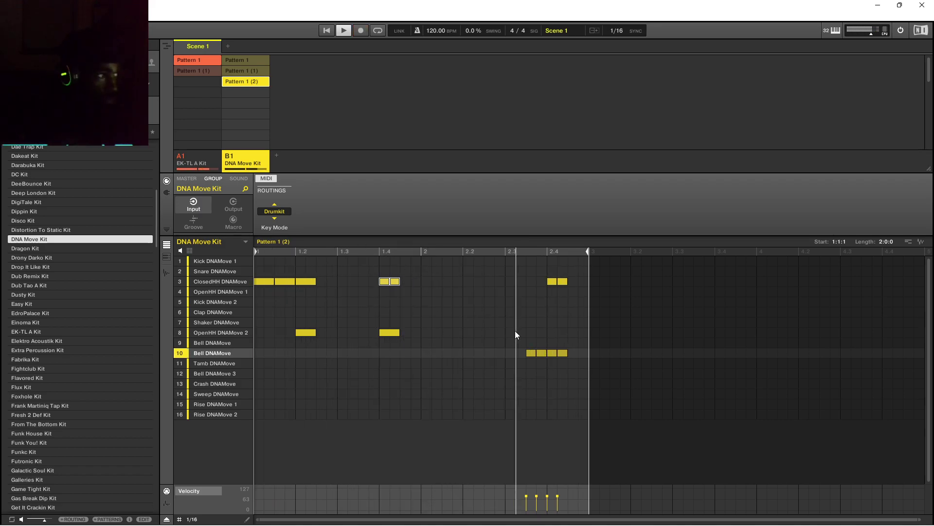
left_click_drag(518, 340, 568, 373)
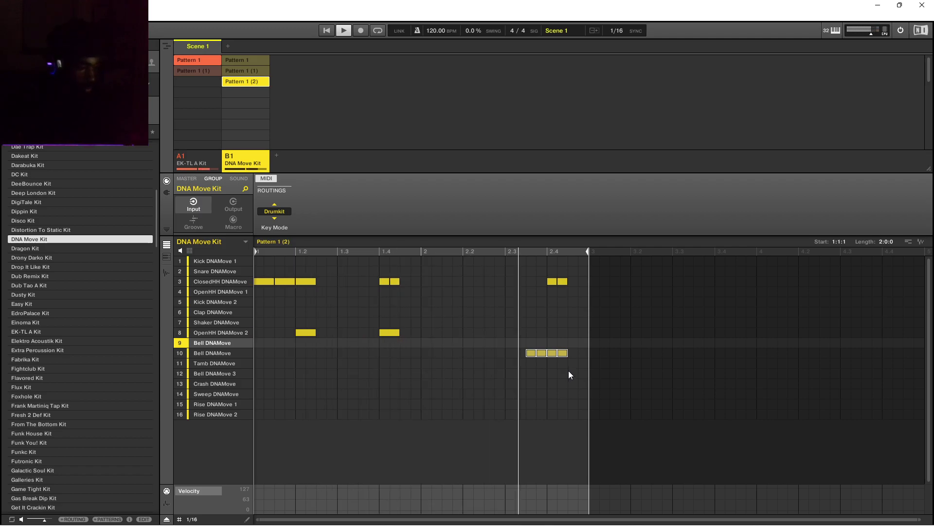
key("Delete")
Place four consecutive Bell DNAMove notes on sound 10 in Pattern 1 (2), starting one 1/16 cell before 2.4.
left_click(247, 70)
left_click(244, 84)
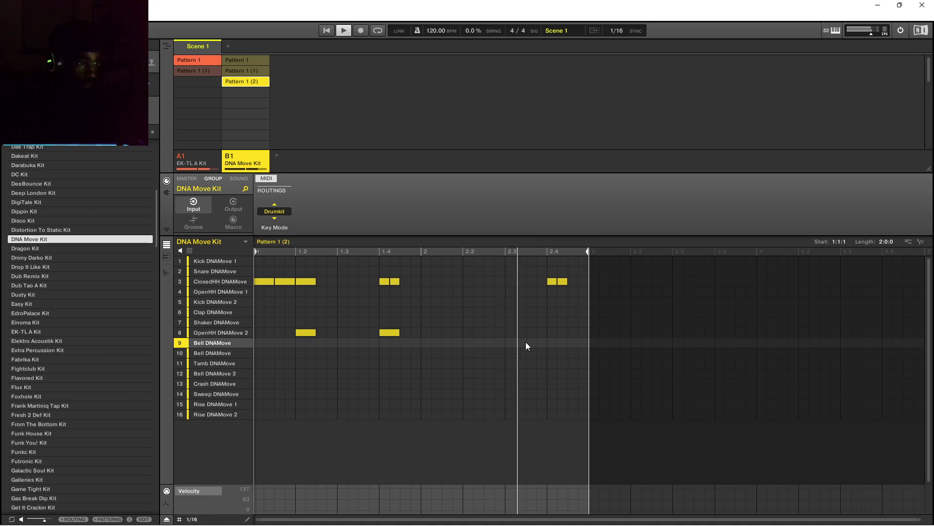
mouse_move(527, 343)
left_mouse_down()
mouse_move(564, 343)
mouse_move(538, 344)
mouse_move(539, 333)
mouse_move(541, 353)
left_mouse_up()
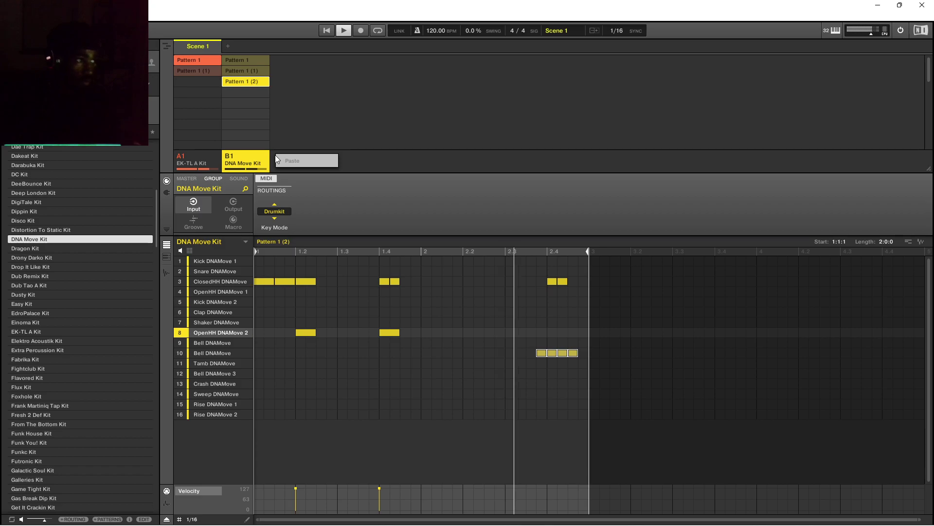
Add a third group, preview kits including Flavored, Foxhole and Galactic Soul, and load the Galleries Kit into it.
left_click(275, 154)
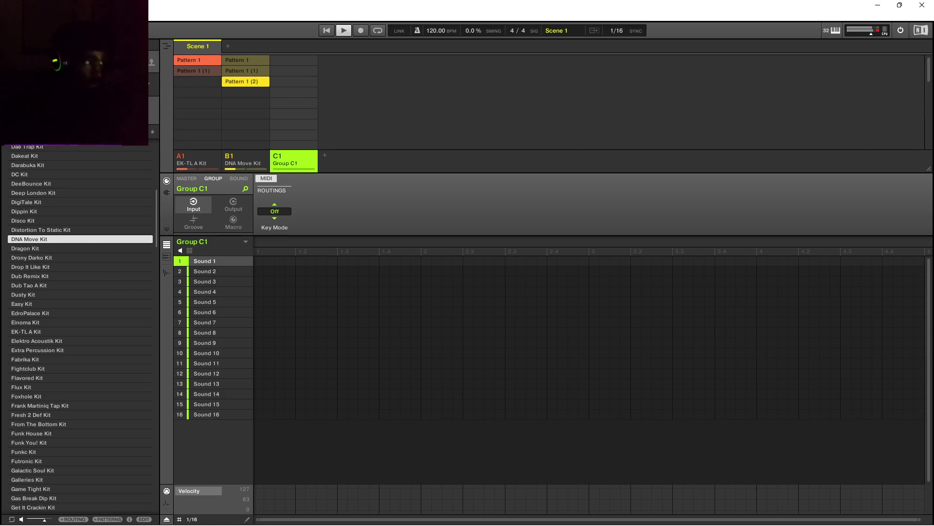
double_click(51, 311)
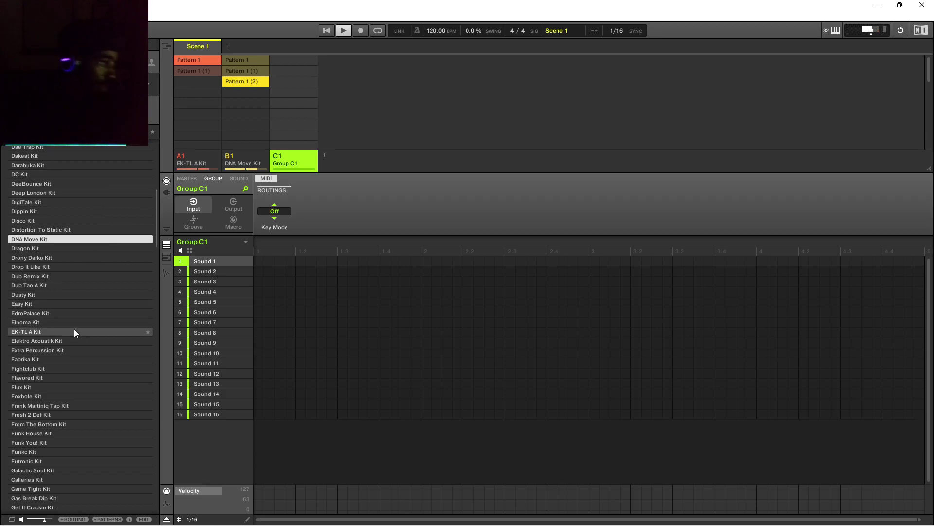
left_click(69, 378)
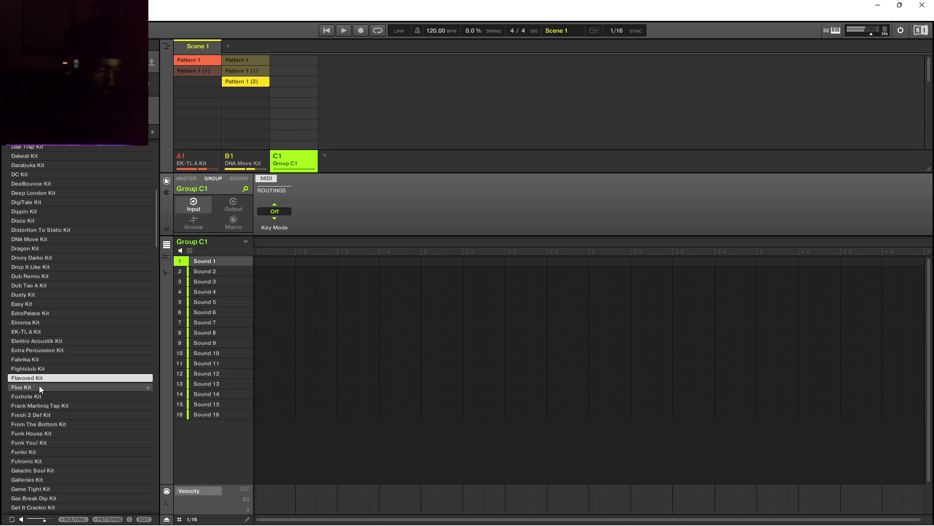
left_click(37, 396)
scroll(39, 407, "down", 7)
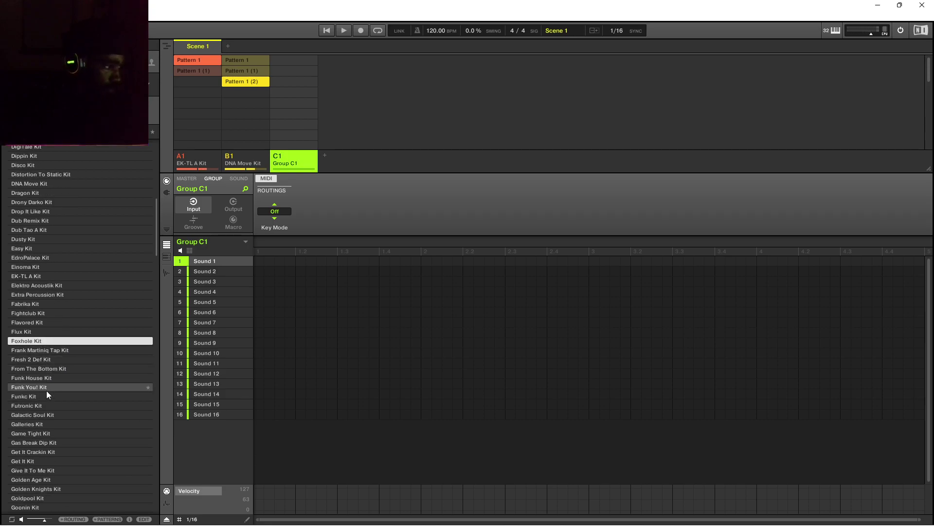
left_click(52, 406)
scroll(53, 425, "down", 4)
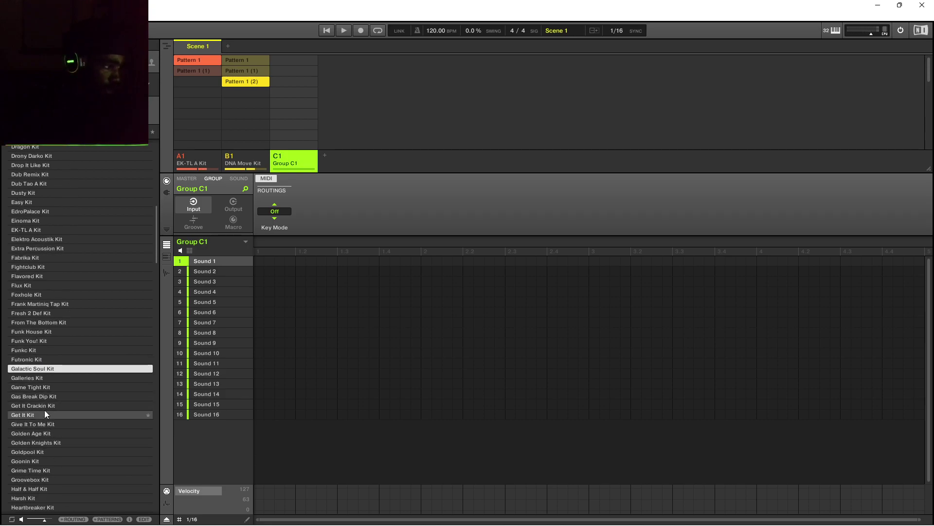
left_click(26, 376)
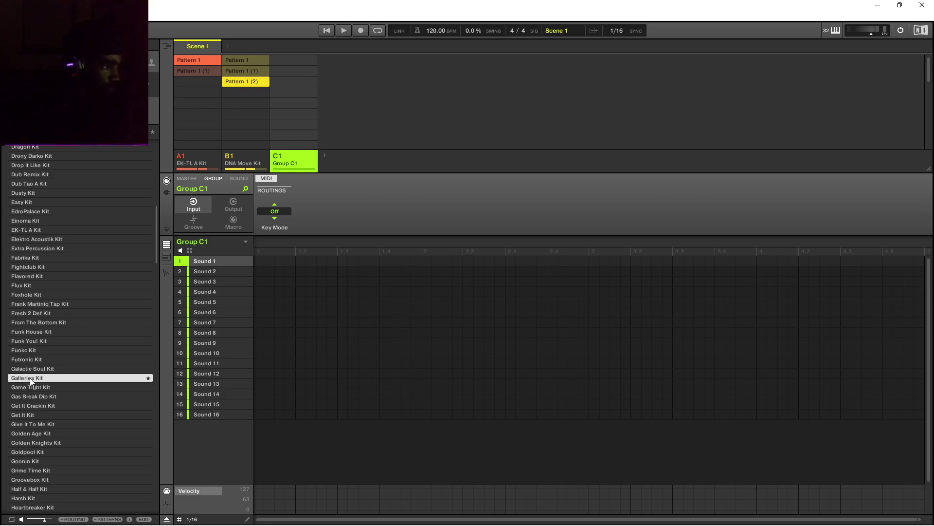
double_click(31, 376)
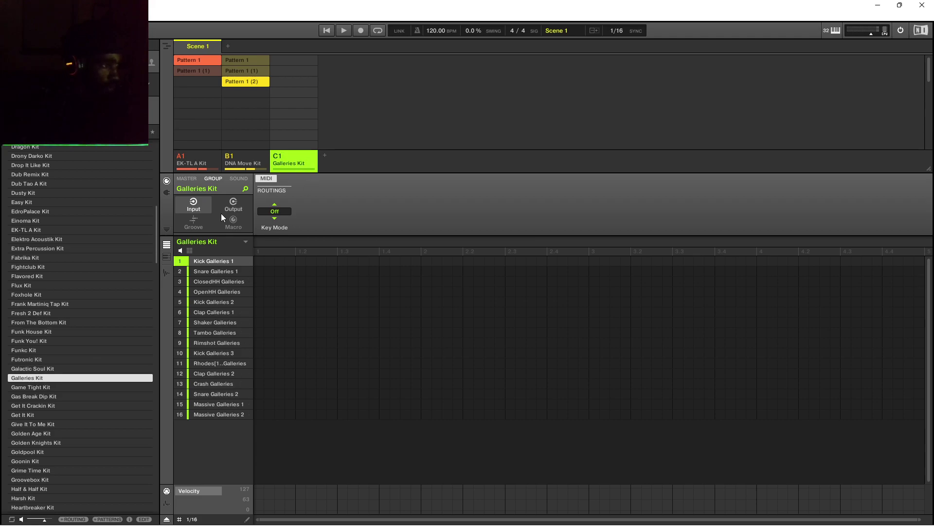
Audition the first kick of the Galleries Kit and set the group's key mode to Drumkit.
left_click(208, 261)
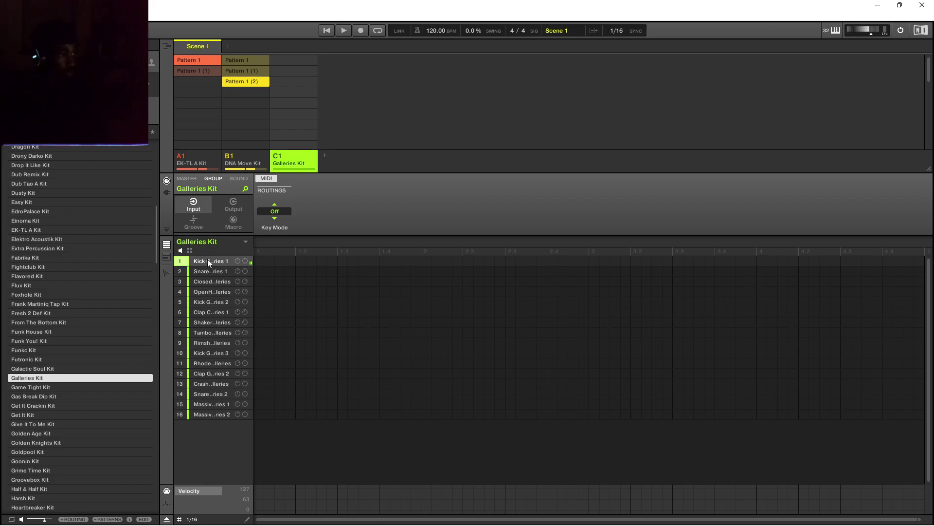
left_click(269, 212)
left_click(279, 237)
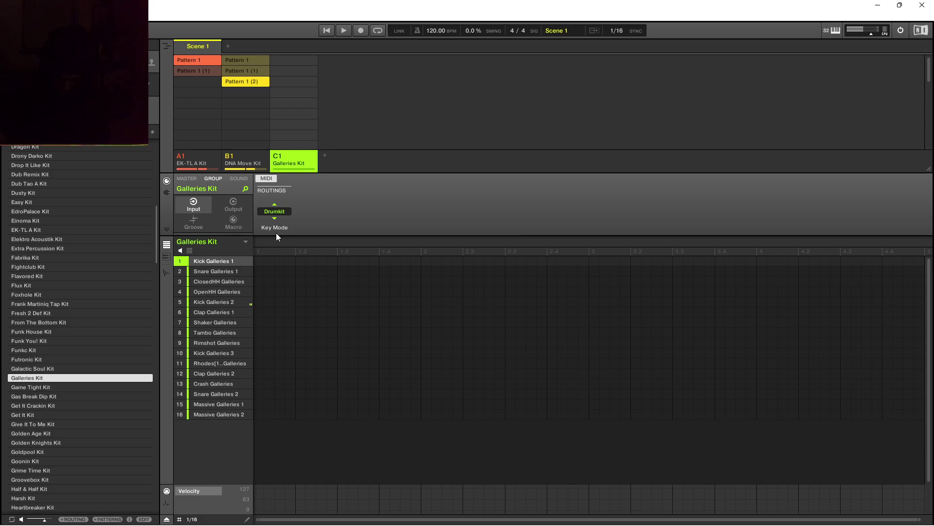
Record six Snare Galleries 2 notes into a new pattern and align them to the 1/16 grid, including 1.3, 2.2, 2.3 and 2.4.
key("space")
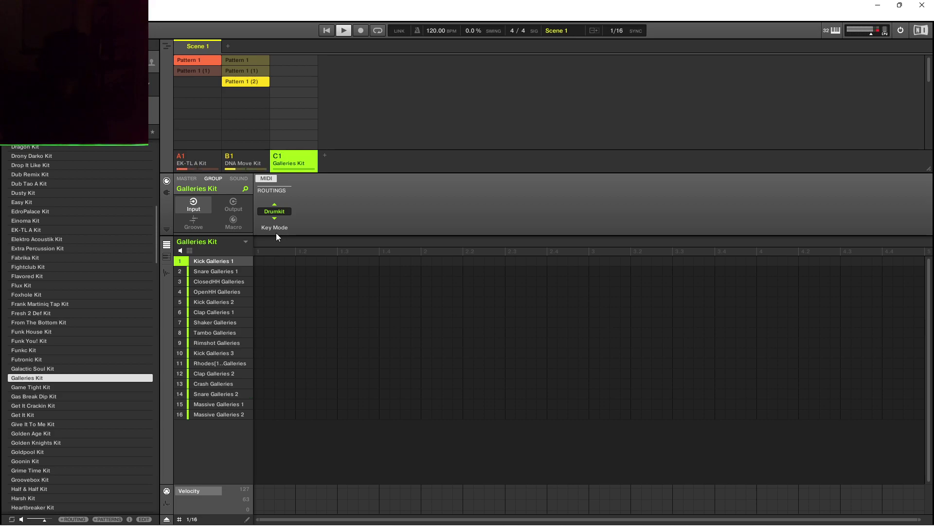
key("ctrl+r")
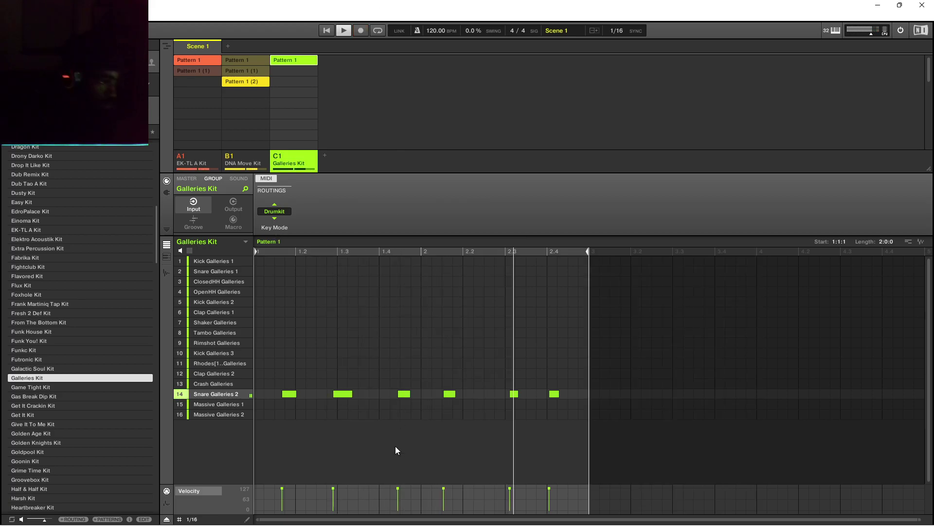
left_click(287, 395)
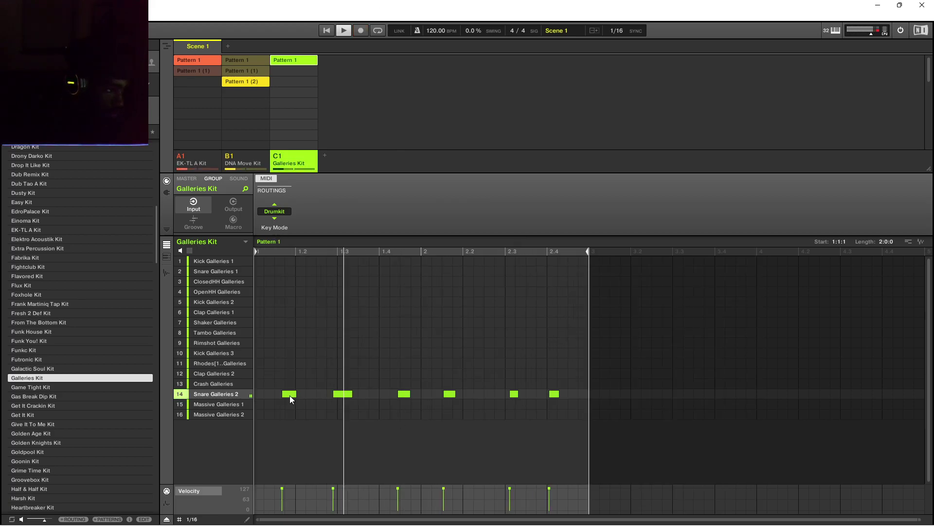
left_click_drag(291, 395, 355, 394)
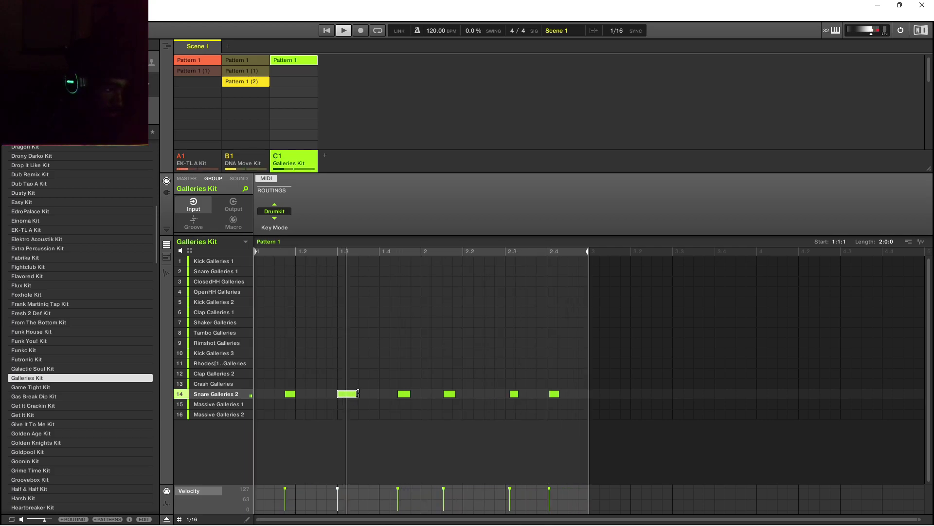
left_click_drag(292, 395, 281, 397)
left_click_drag(401, 395, 409, 392)
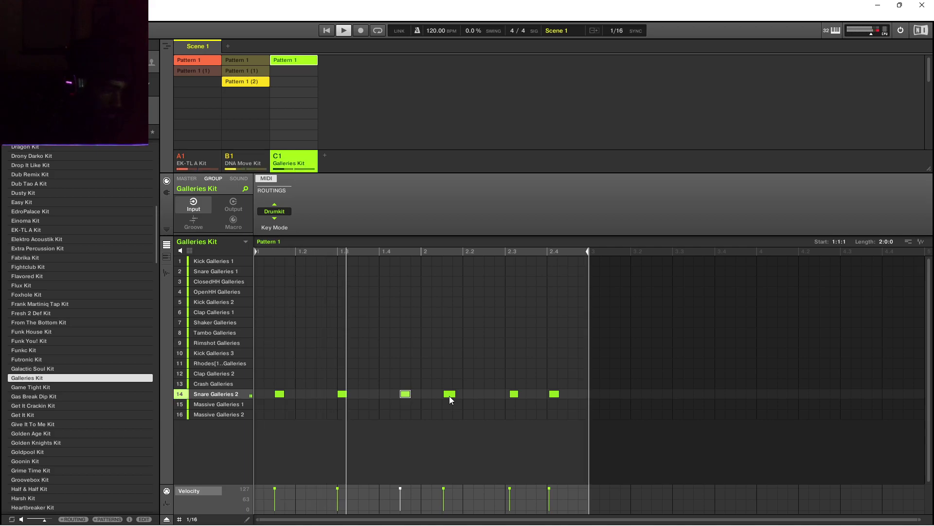
left_click_drag(451, 395, 462, 395)
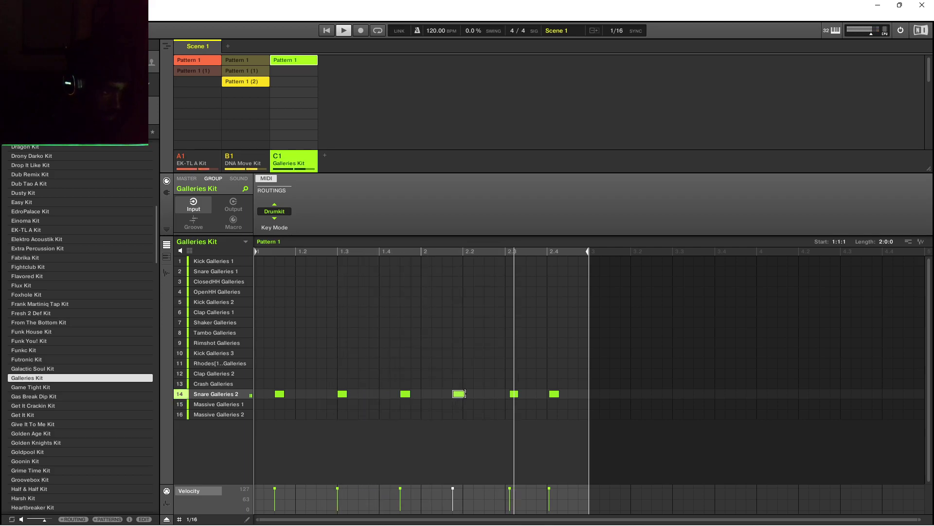
left_click_drag(462, 394, 548, 396)
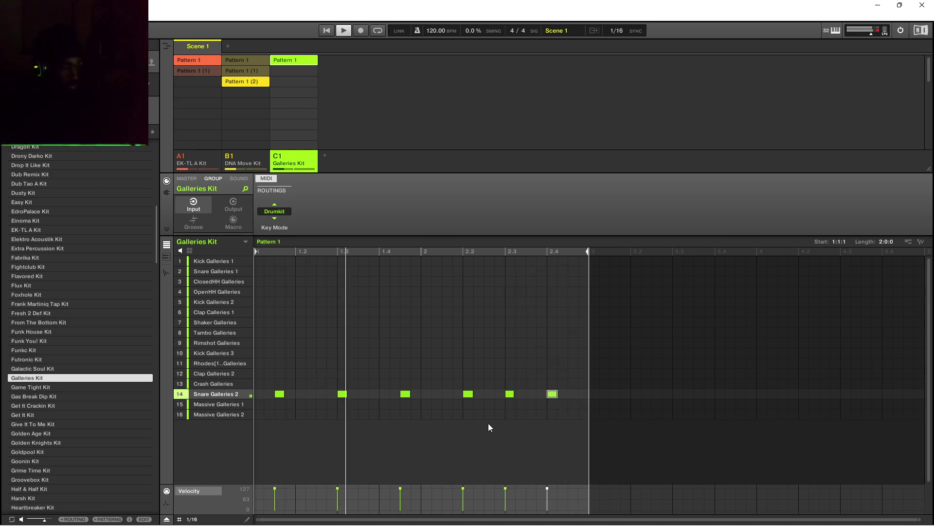
Set the Galleries Kit's key mode to Off and record Massive Galleries 1 notes in runs from the start of bars 1 and 2.
mouse_move(246, 390)
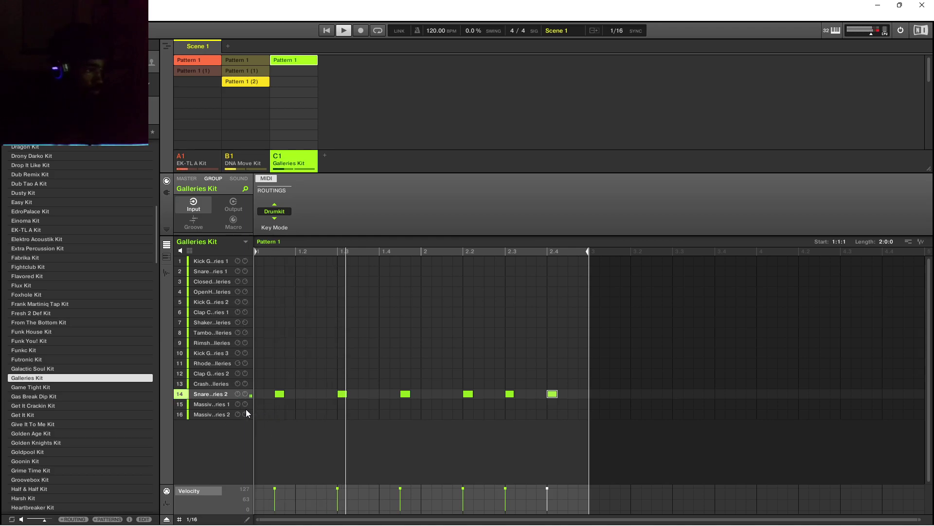
left_click(214, 403)
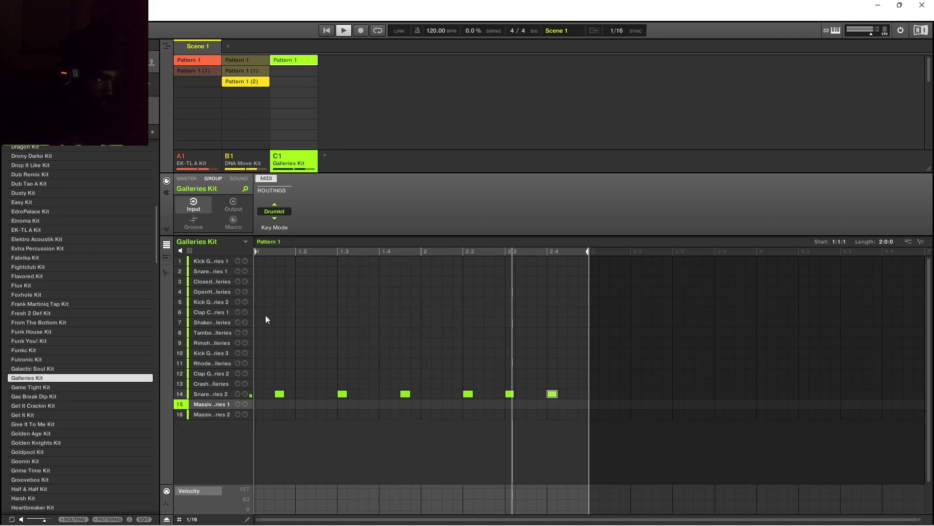
left_click(275, 211)
left_click(280, 224)
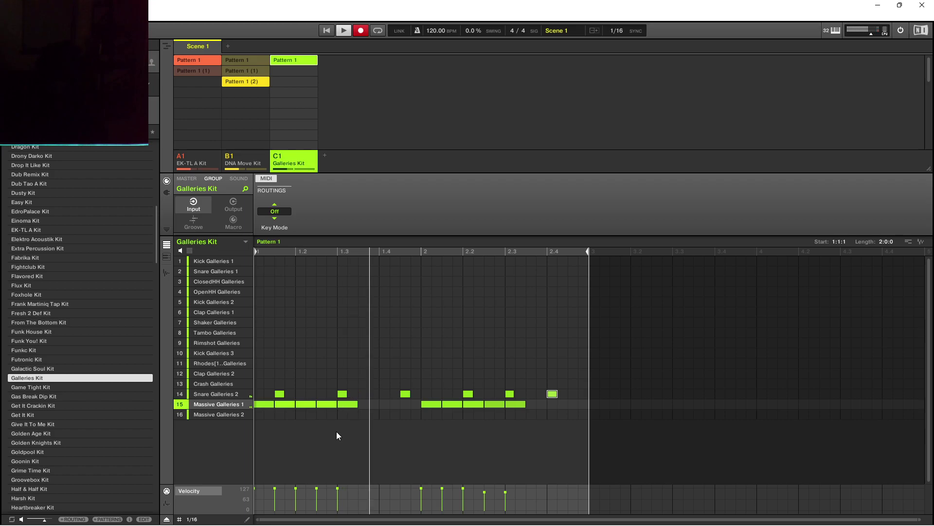
key("r")
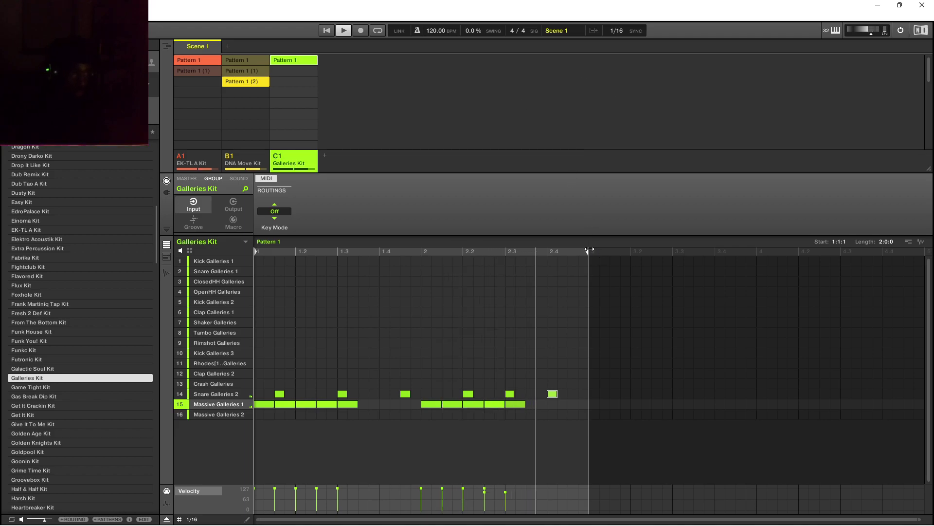
Clear all Massive Galleries 1 notes and extend the Galleries Kit pattern's length to 4:0:0.
left_click_drag(619, 257, 923, 251)
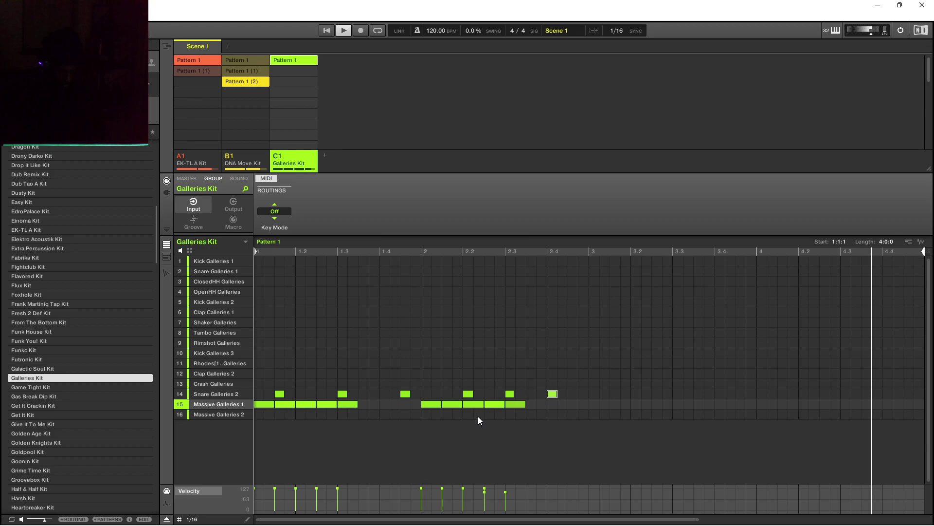
key("ctrl+z")
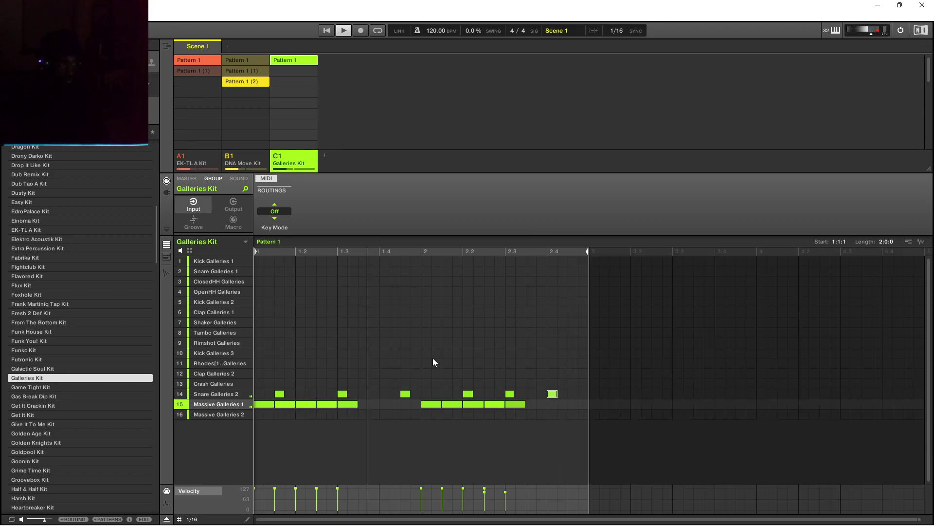
key("Delete")
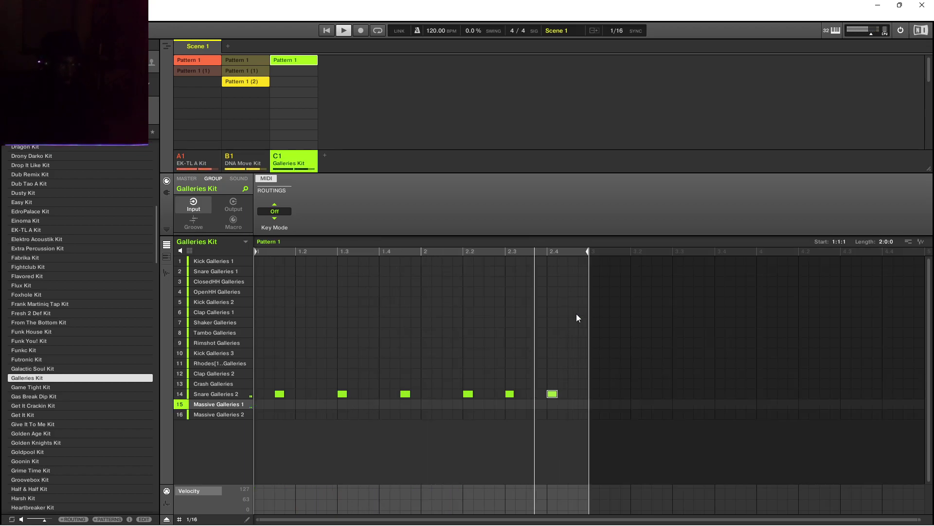
left_click_drag(590, 250, 854, 271)
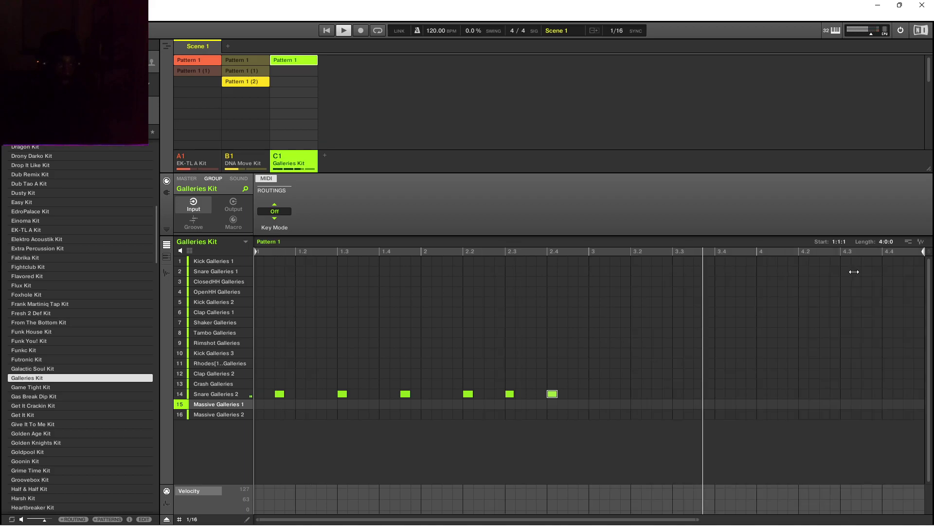
Duplicate the six Snare Galleries 2 notes into bars 3 and 4, starting an eighth note after the start of bar 3.
left_click_drag(632, 340, 254, 420)
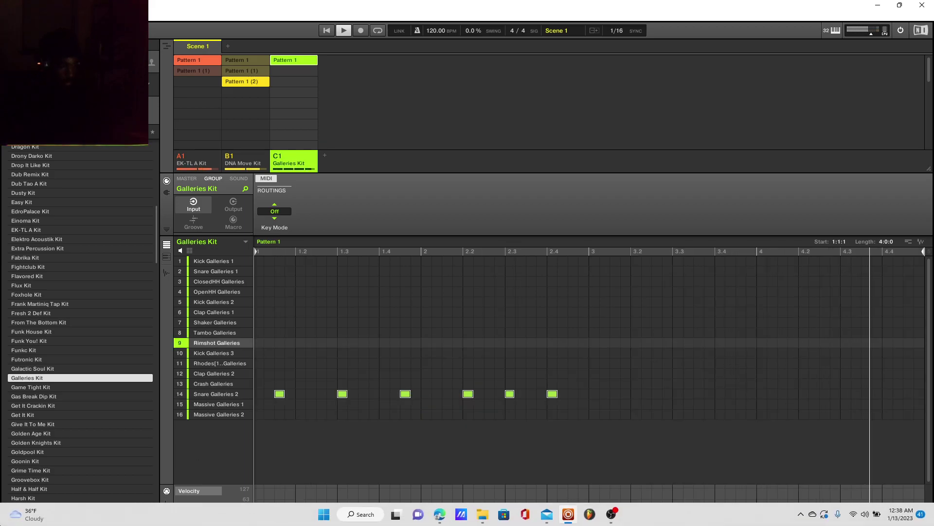
key("ctrl+c")
key("ctrl+v")
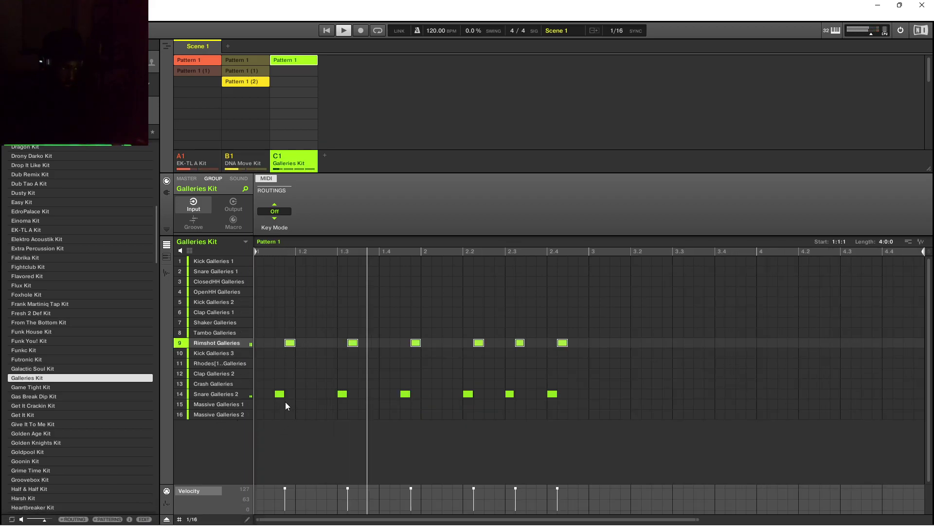
left_click_drag(293, 344, 598, 393)
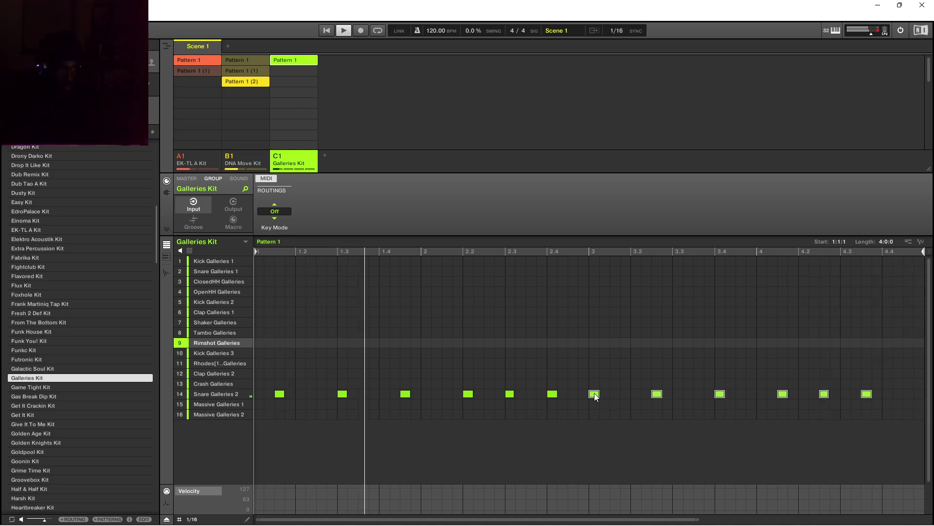
left_click_drag(595, 397, 640, 397)
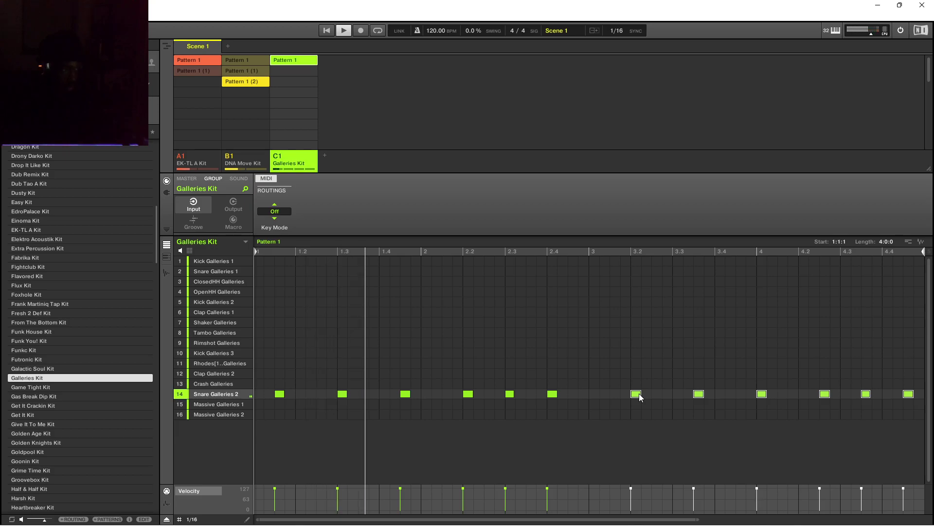
left_click_drag(640, 397, 614, 395)
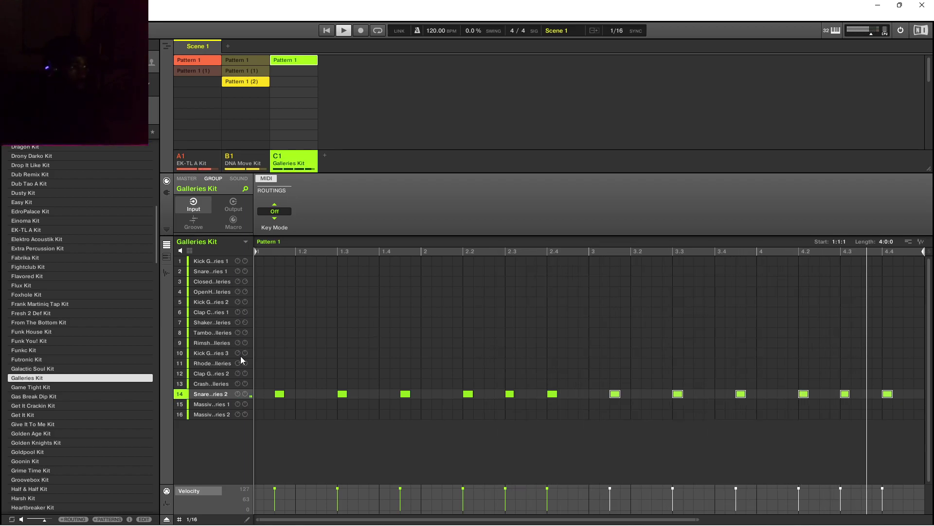
Record short runs of Massive Galleries 1 notes across all four bars and show them in the piano roll.
left_click(224, 402)
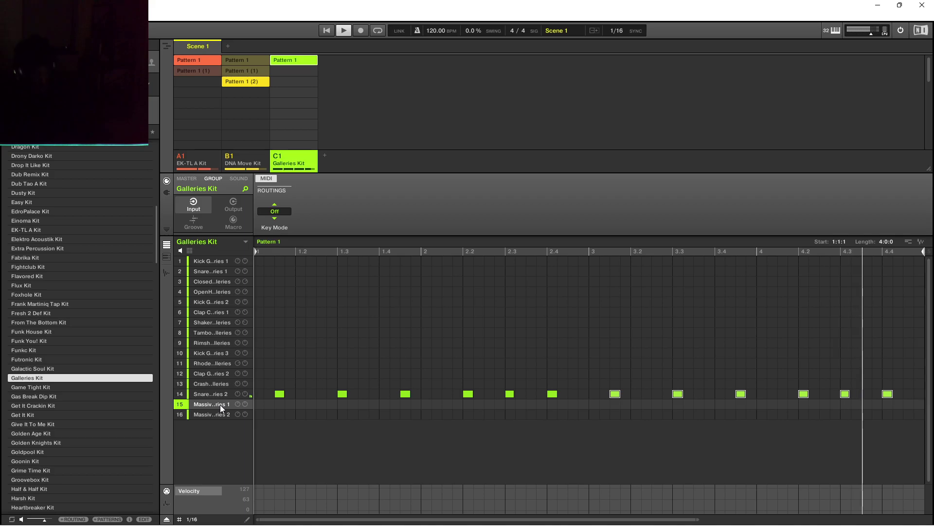
key("ctrl+r")
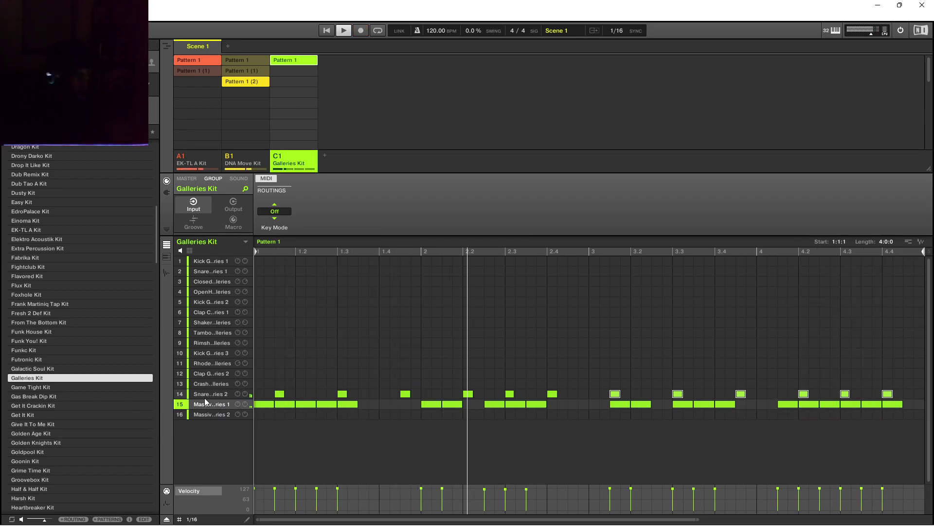
left_click(167, 257)
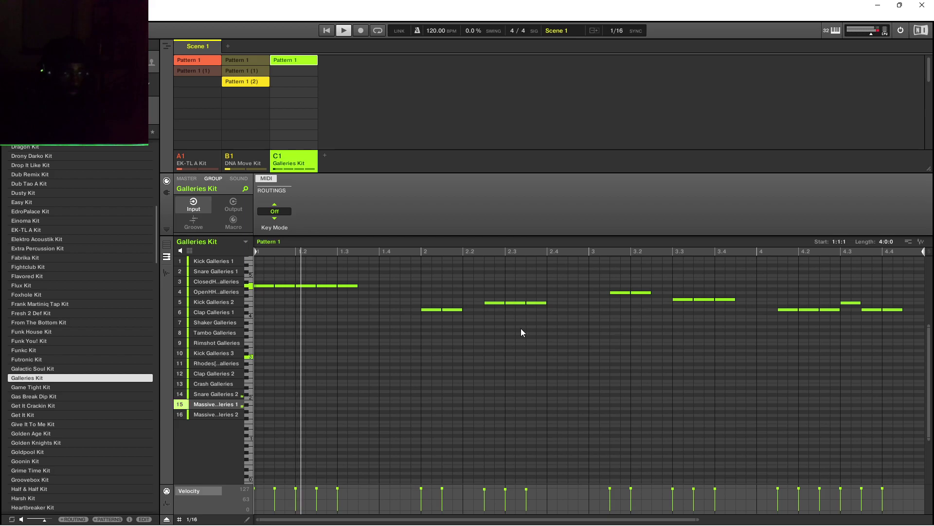
left_click(431, 309)
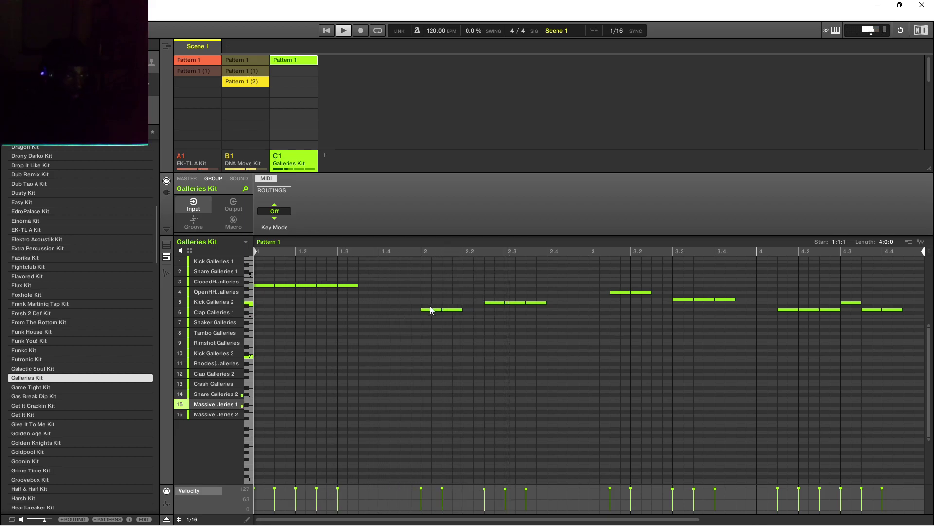
left_click(405, 309)
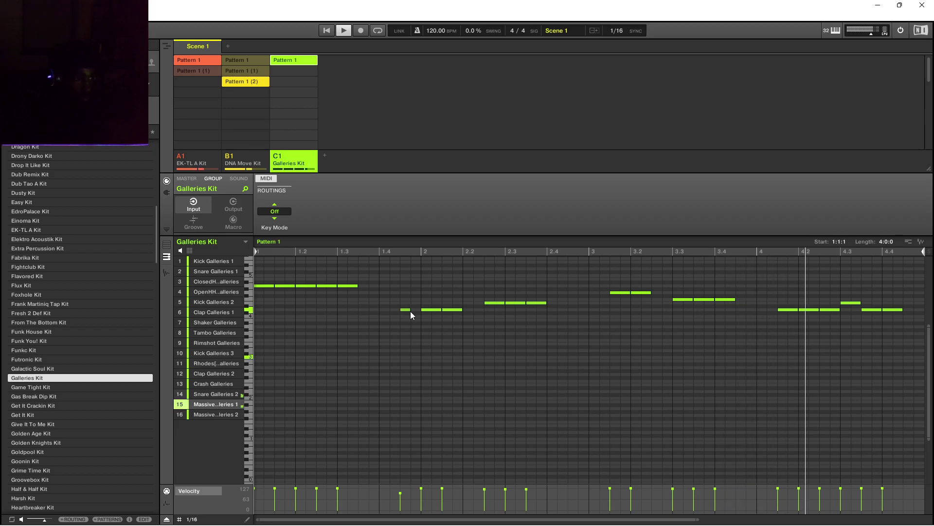
right_click(405, 310)
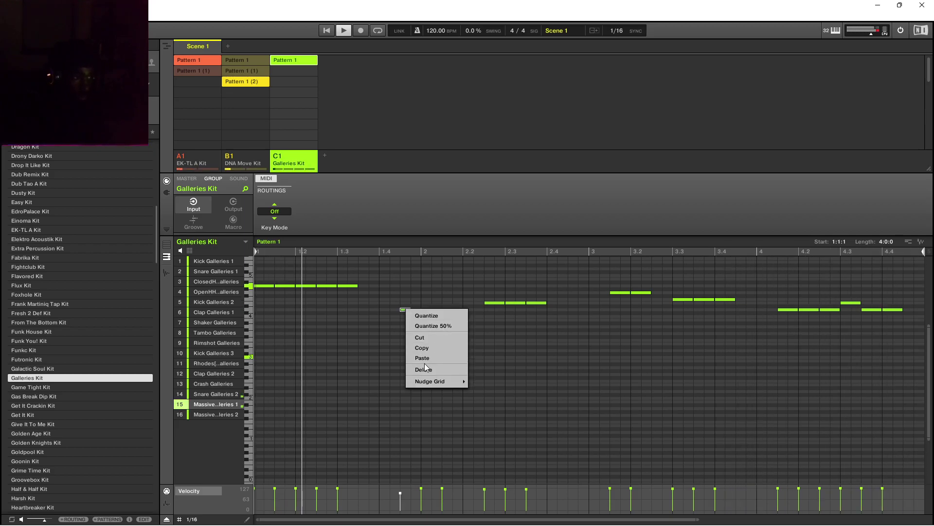
left_click(424, 363)
Duplicate the Massive Galleries 1 note at the start of bar 2 and place the copy an eighth note before the bar.
left_click(427, 309)
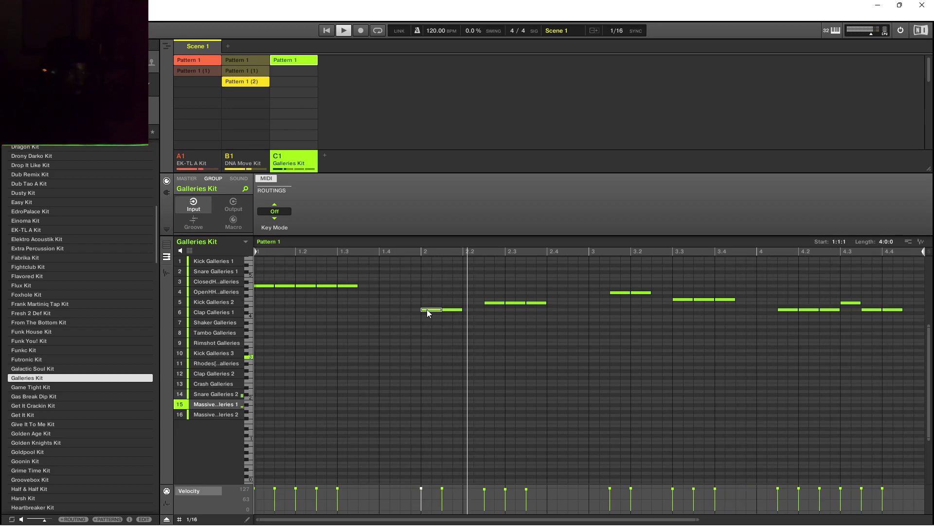
left_click_drag(431, 309, 442, 312, "alt")
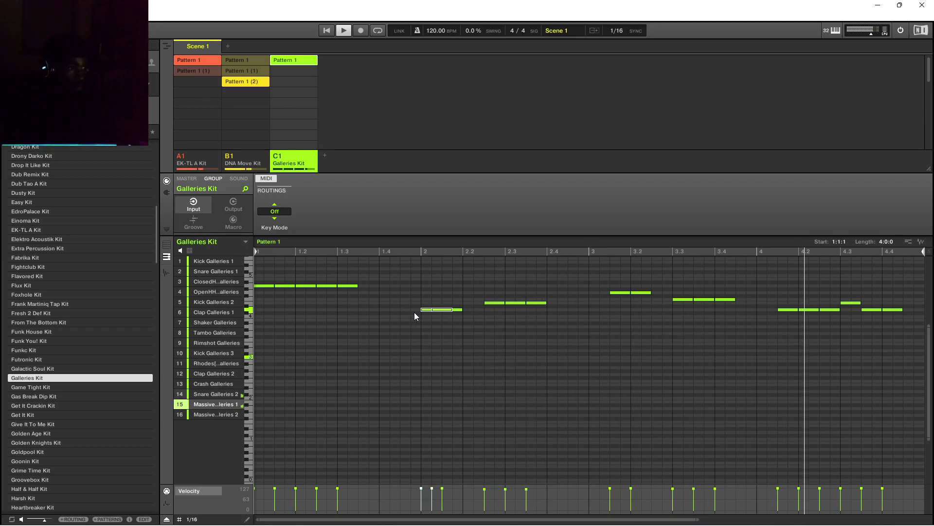
left_click(444, 310)
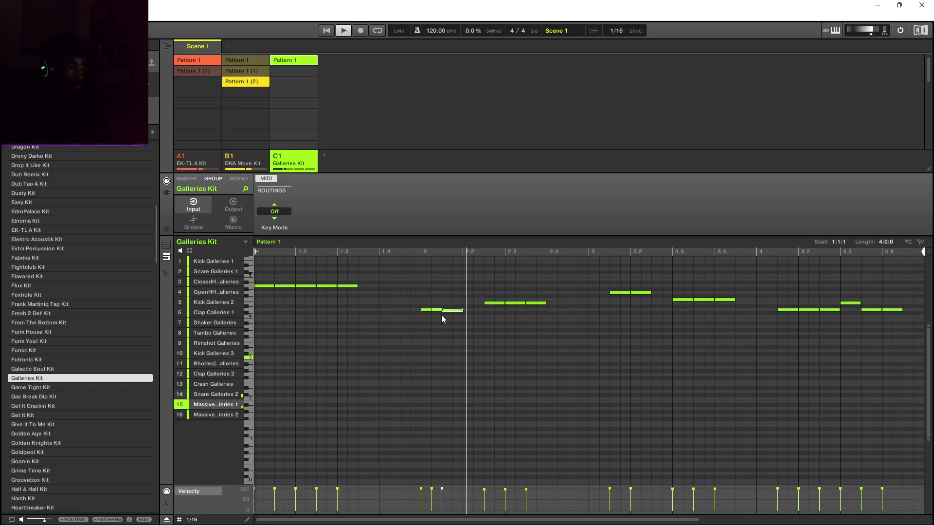
left_click(433, 309)
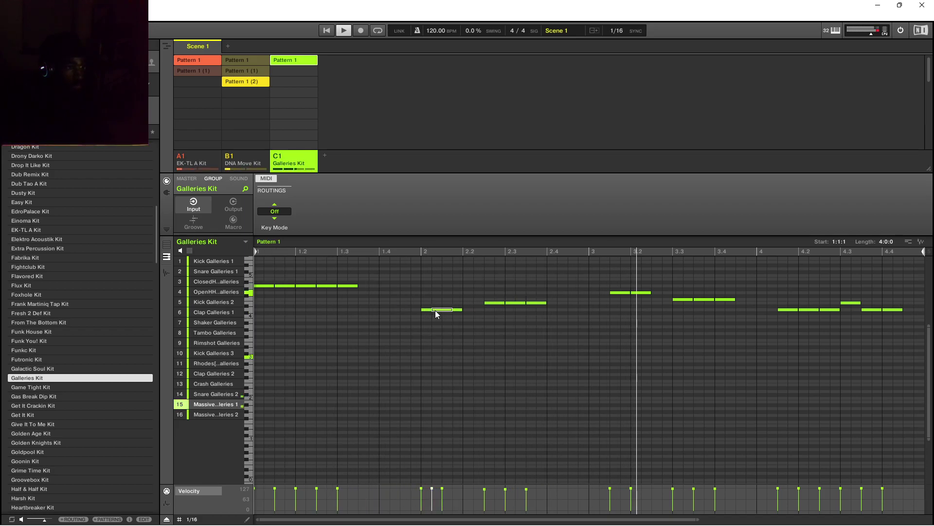
left_click_drag(436, 311, 400, 311)
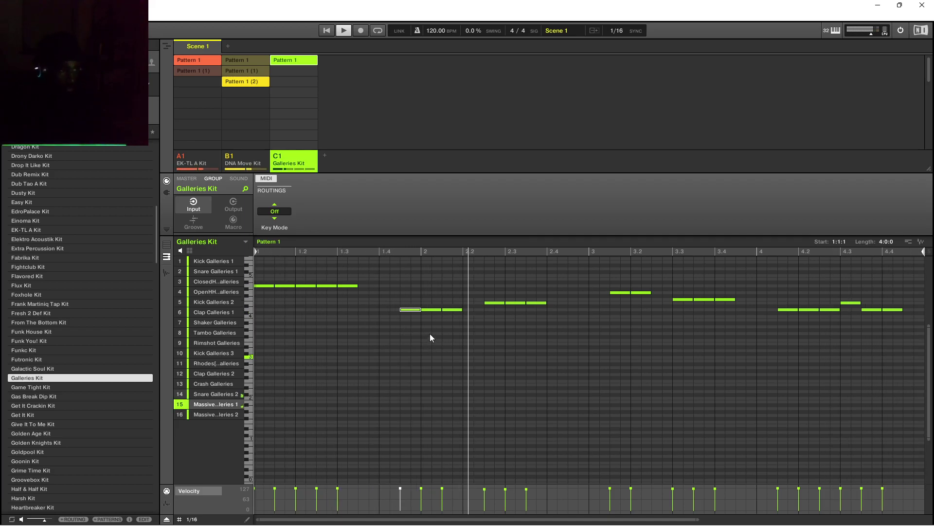
Try the three-note run around bar 2 one and two semitones lower and one semitone higher, and return it to its original pitch.
left_click_drag(403, 298, 460, 337)
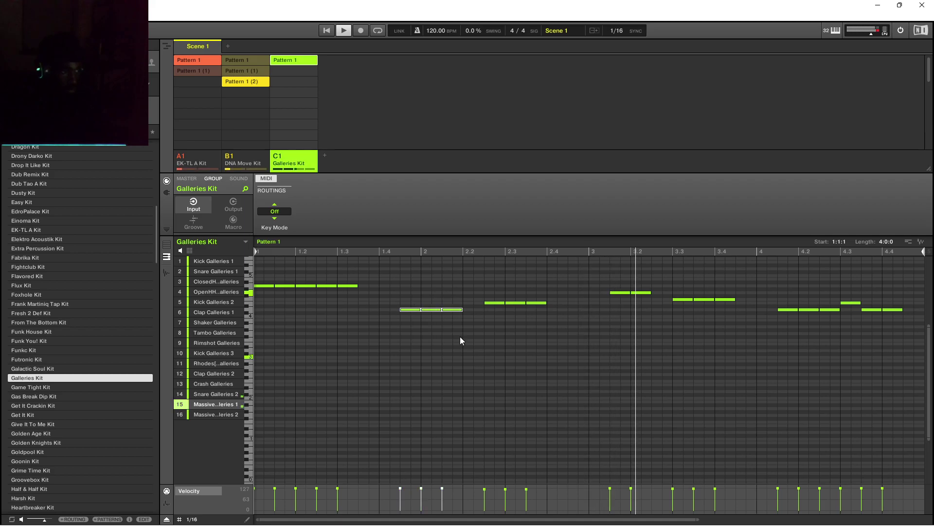
left_click_drag(414, 313, 413, 317)
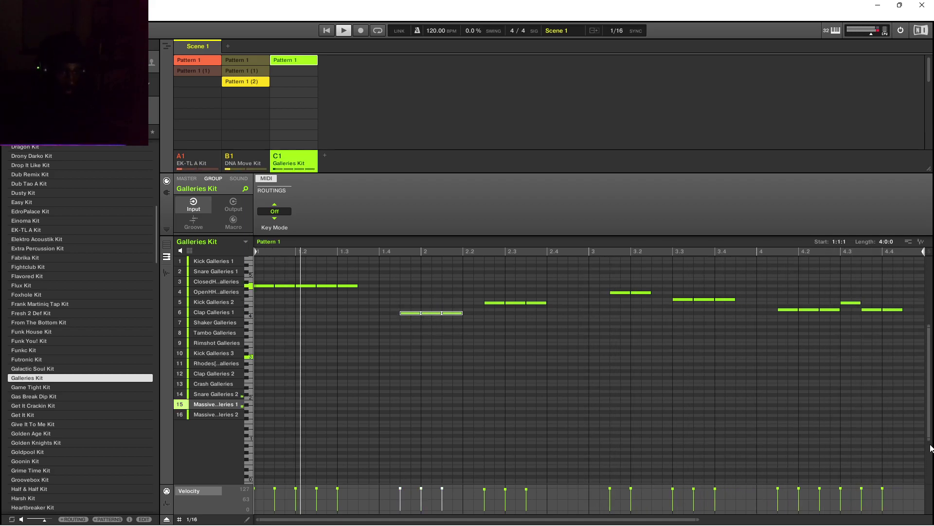
left_click_drag(927, 438, 927, 411)
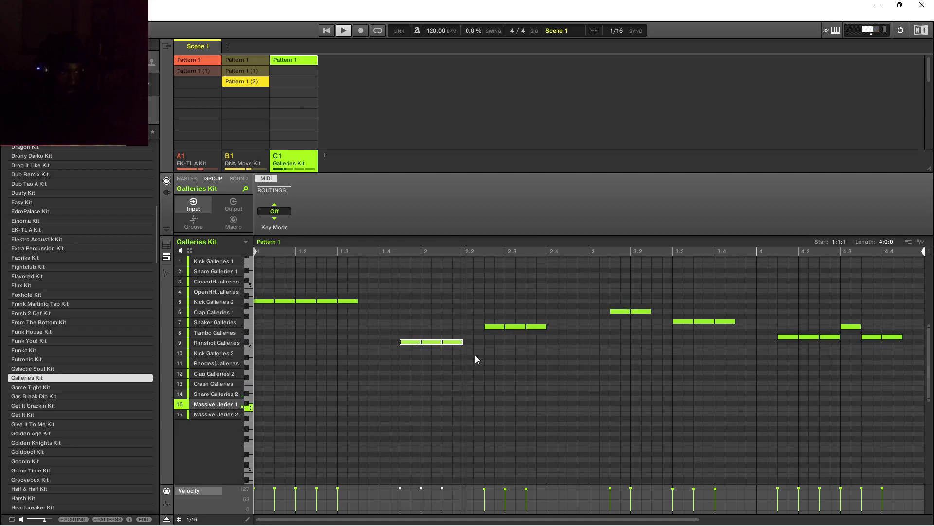
left_click_drag(408, 342, 407, 346)
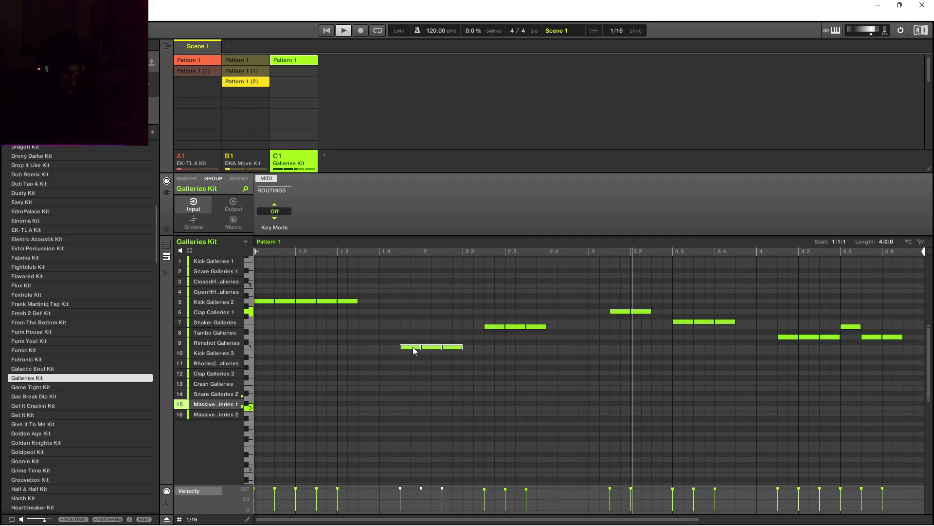
left_click_drag(413, 347, 410, 334)
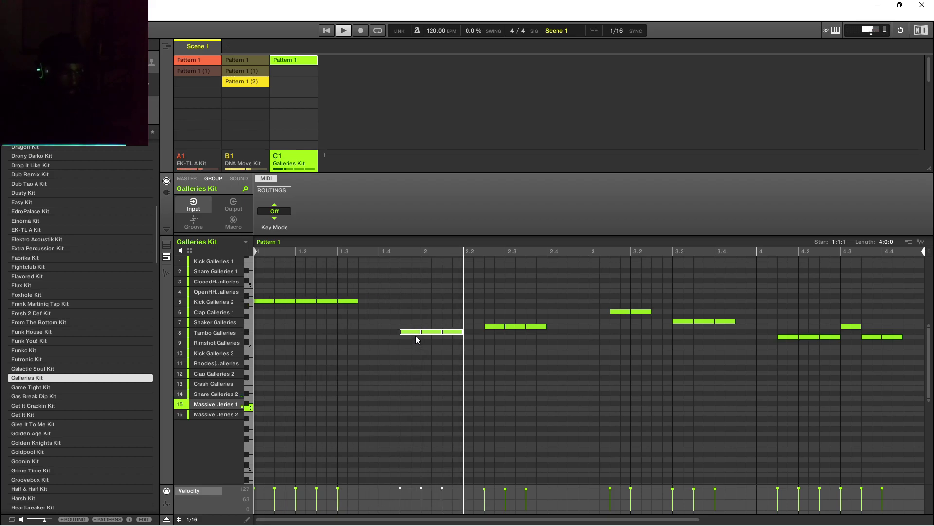
left_click_drag(412, 332, 411, 336)
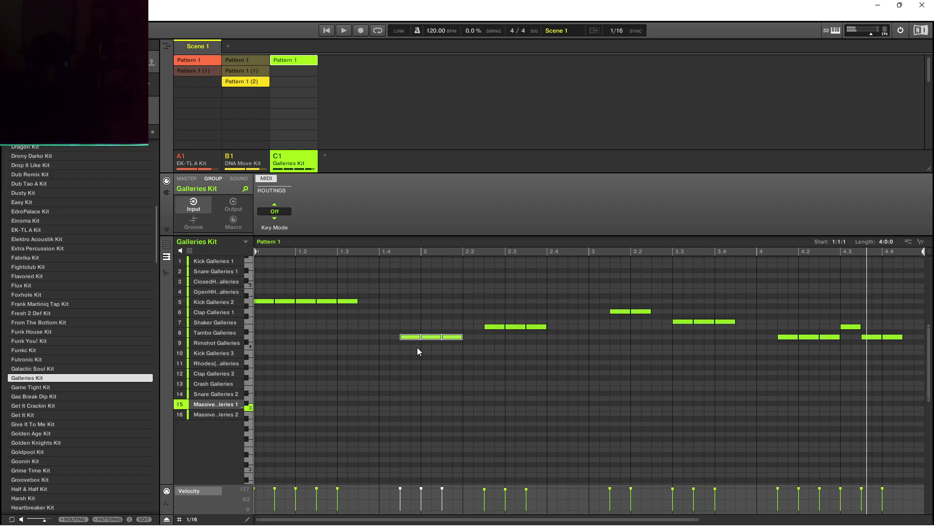
Raise the three-note run around bar 2 by two semitones and delete its first note, just before the bar.
left_click_drag(398, 314, 465, 364)
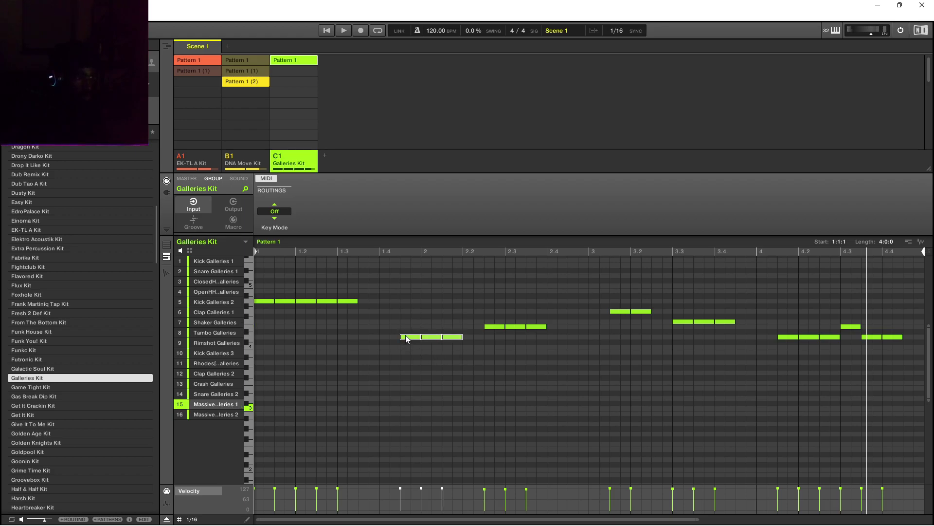
left_click_drag(405, 336, 405, 330)
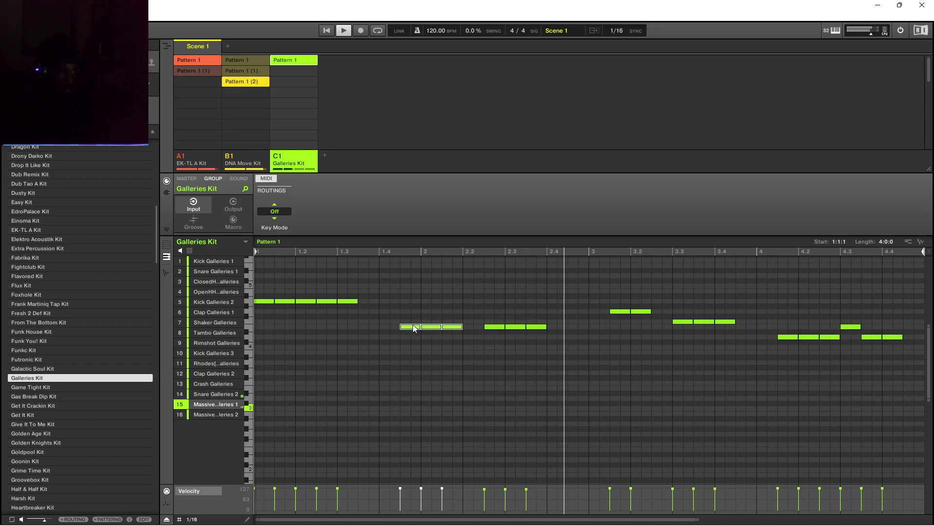
key("Delete")
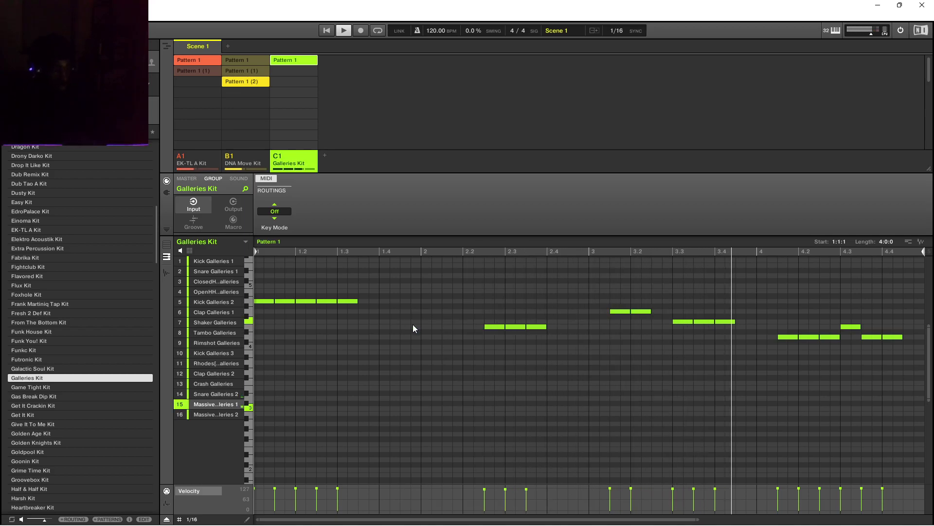
key("ctrl+z")
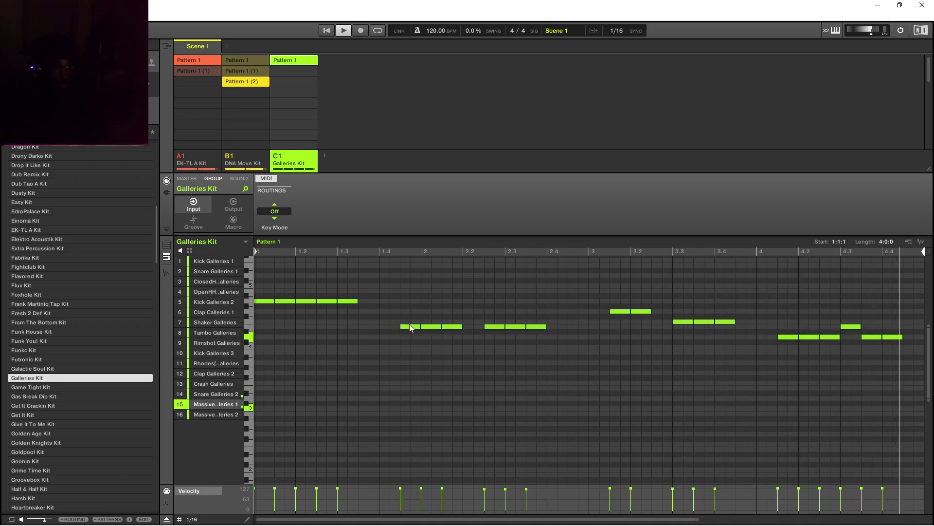
left_click(410, 326)
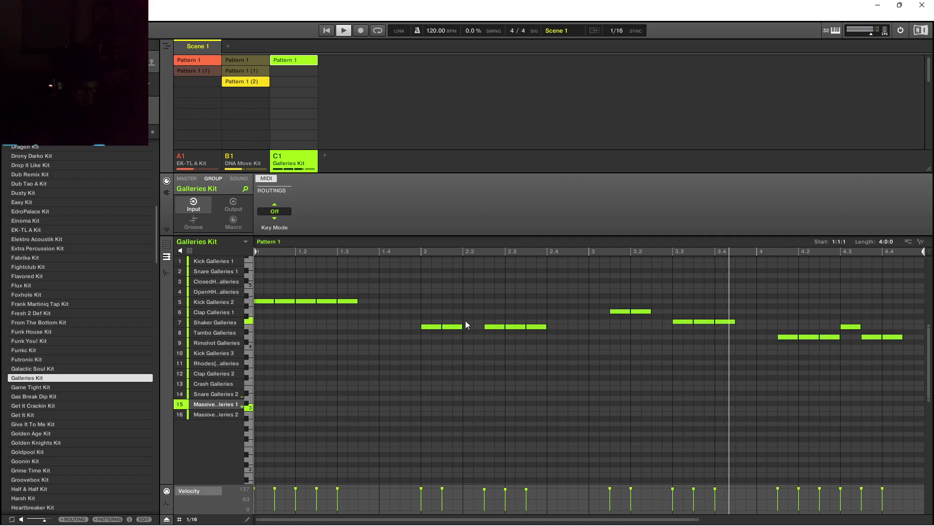
Lower the three-note run before 2.3 by one semitone and add an eighth note at 2.2 matching the pitch of the two notes before it.
left_click_drag(477, 311, 560, 368)
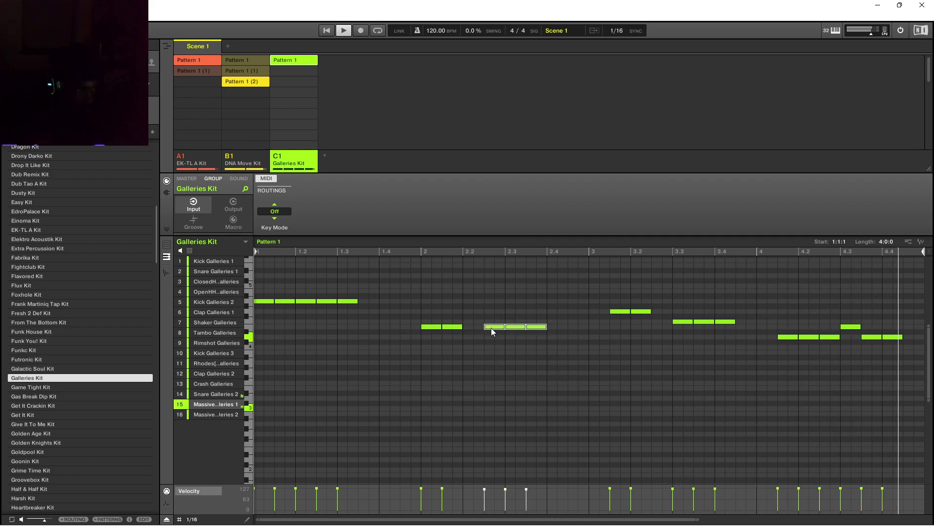
left_click_drag(491, 328, 491, 332)
left_click(468, 321)
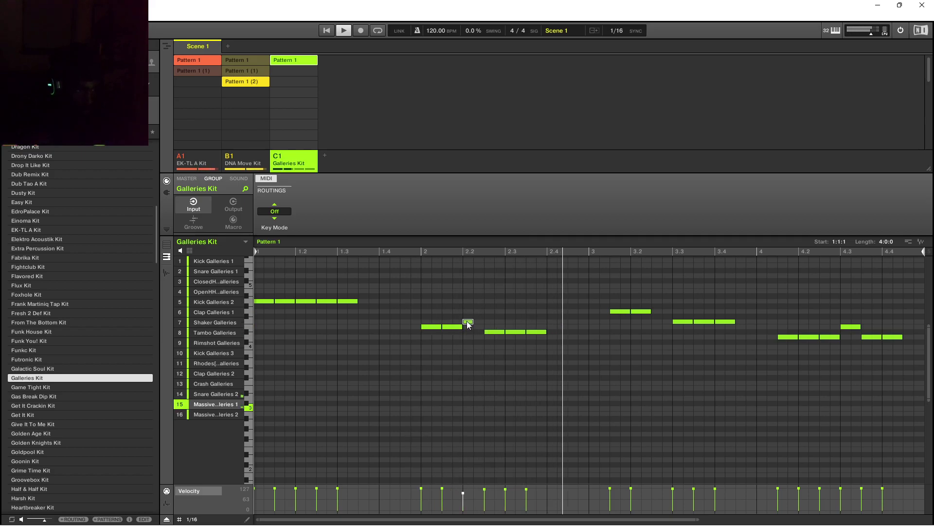
mouse_move(466, 322)
left_mouse_down()
mouse_move(457, 326)
mouse_move(475, 321)
mouse_move(472, 334)
mouse_move(478, 326)
left_mouse_up()
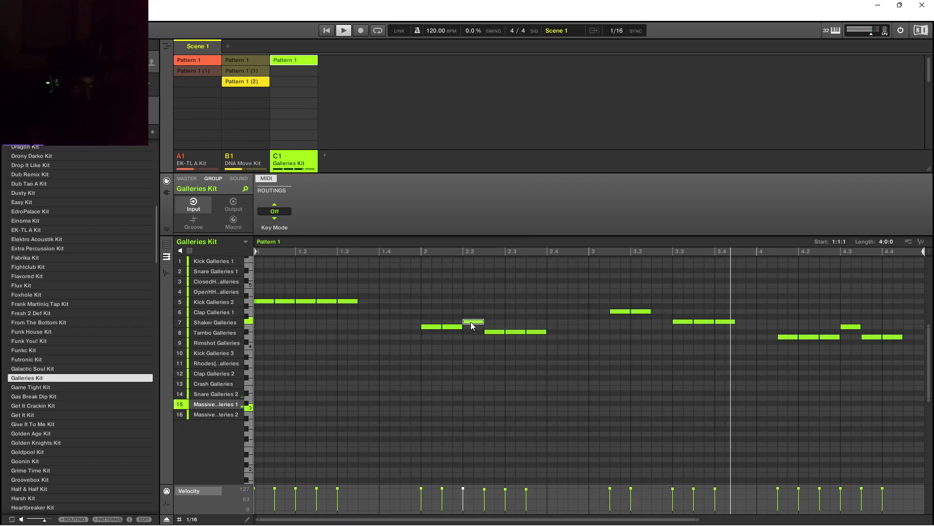
left_click_drag(471, 322, 471, 327)
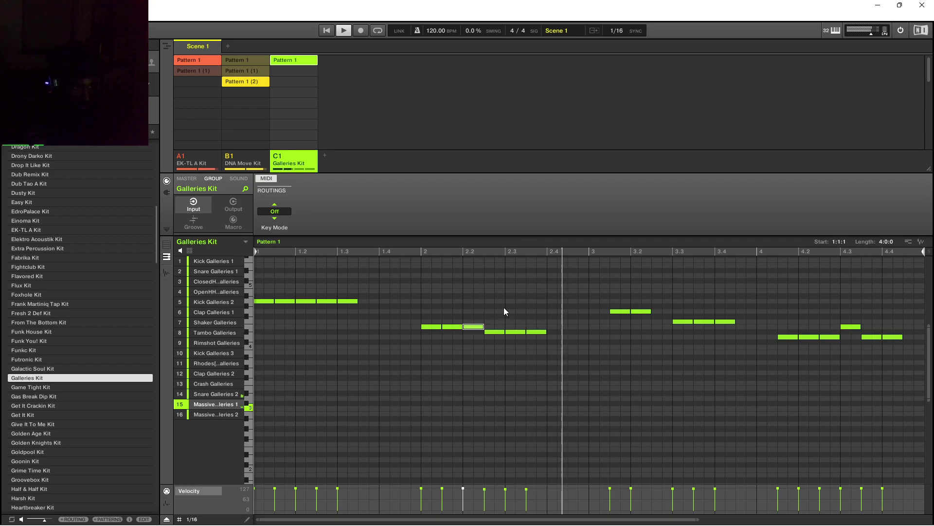
Delete the last note of the three-note run after 2.2 and raise the remaining two to match the three notes before them.
left_click(538, 333)
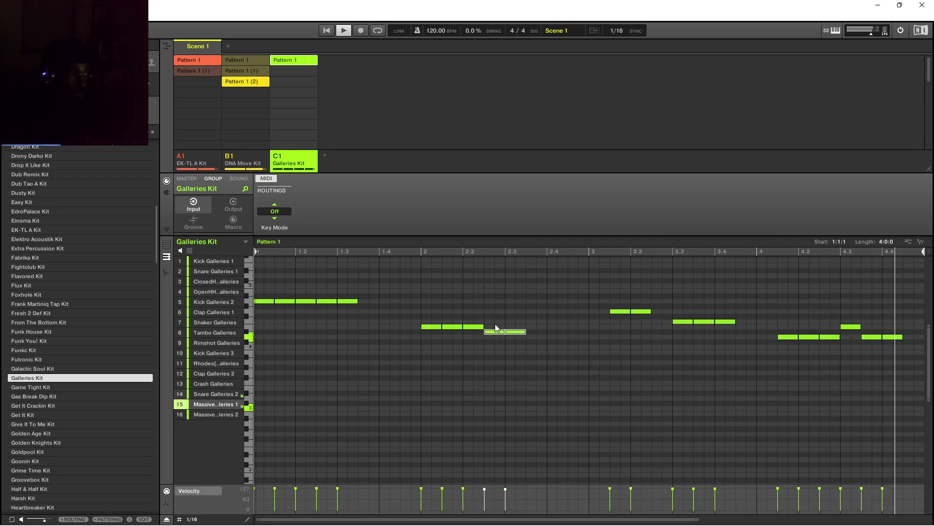
mouse_move(492, 329)
left_mouse_down()
mouse_move(515, 337)
mouse_move(495, 325)
left_mouse_up()
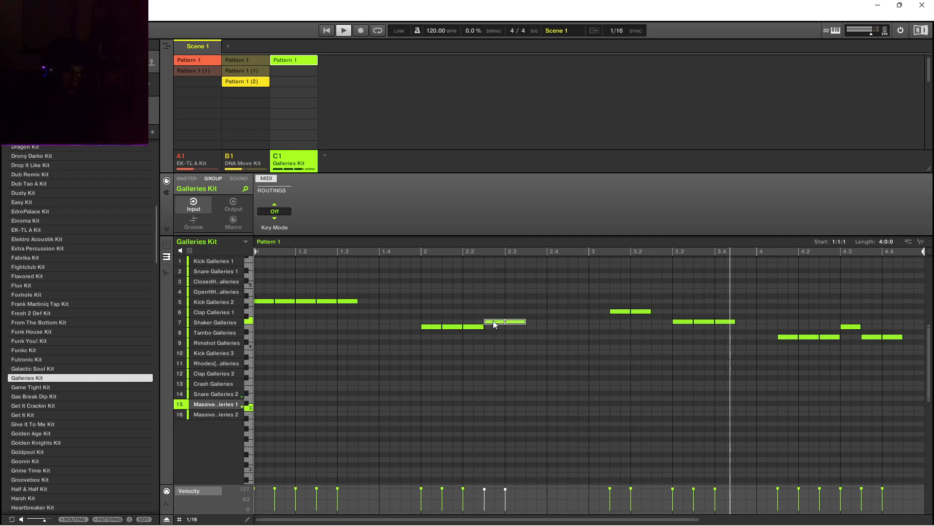
left_click_drag(494, 323, 516, 323)
left_click(521, 344)
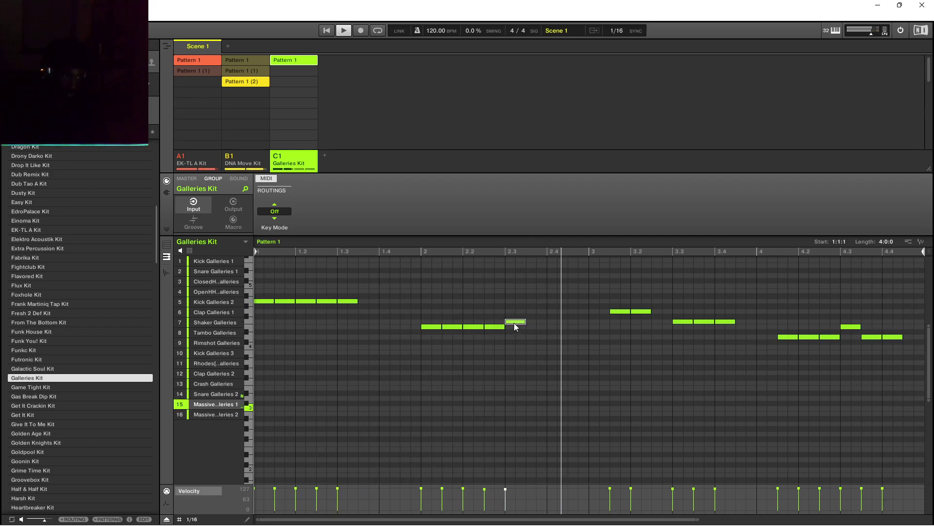
left_click_drag(514, 322, 512, 328)
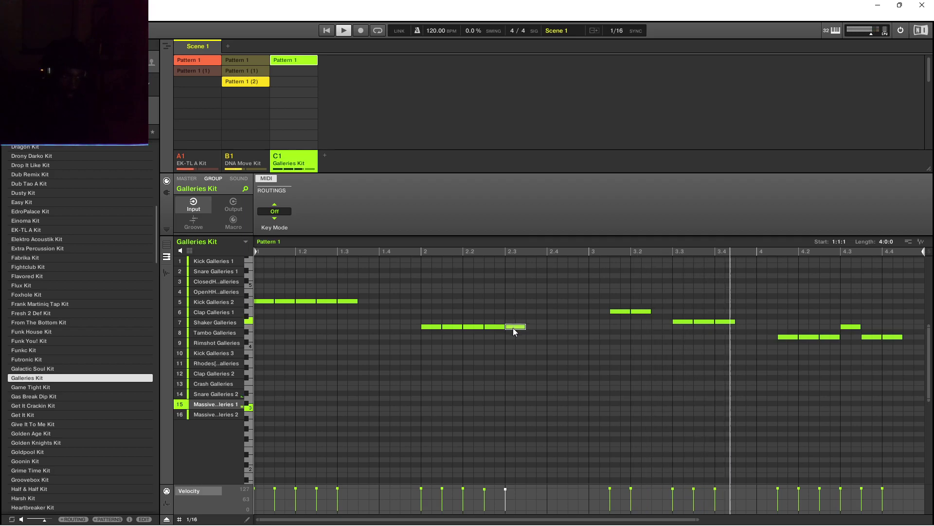
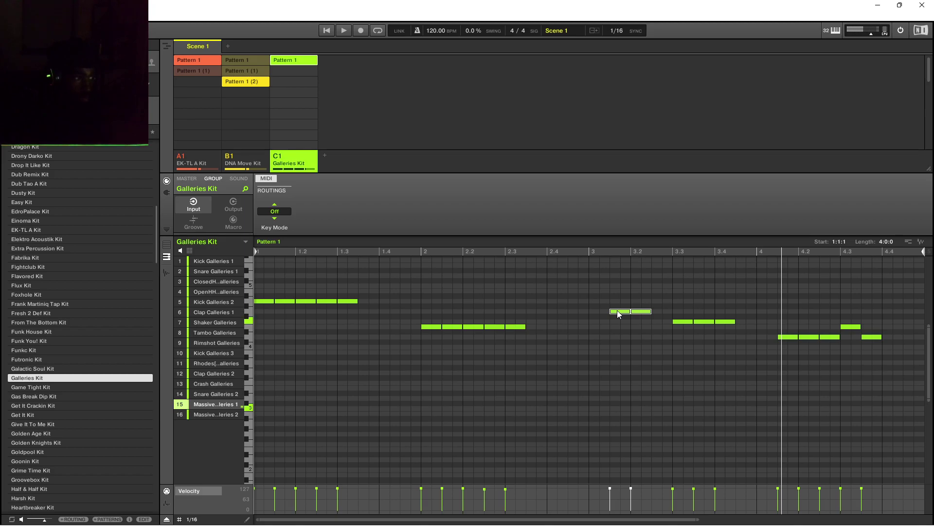
Lower the two-note run before 3.2 by two semitones and copy its first note to the start of bar 3, one semitone lower.
left_click_drag(617, 311, 617, 321)
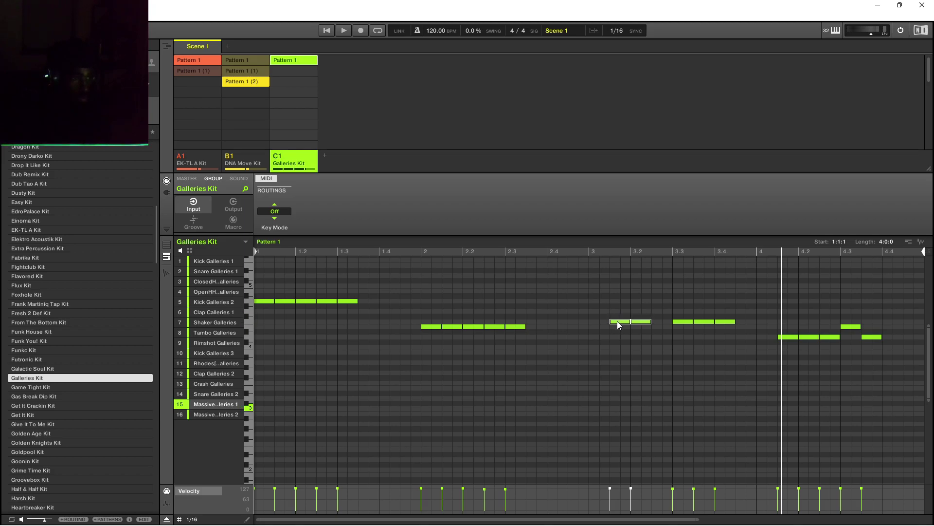
key("space")
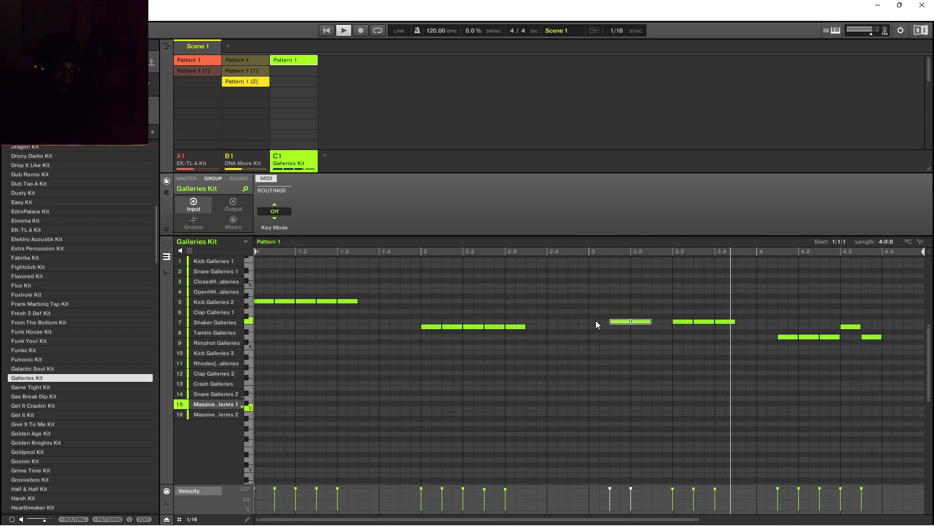
left_click(614, 346)
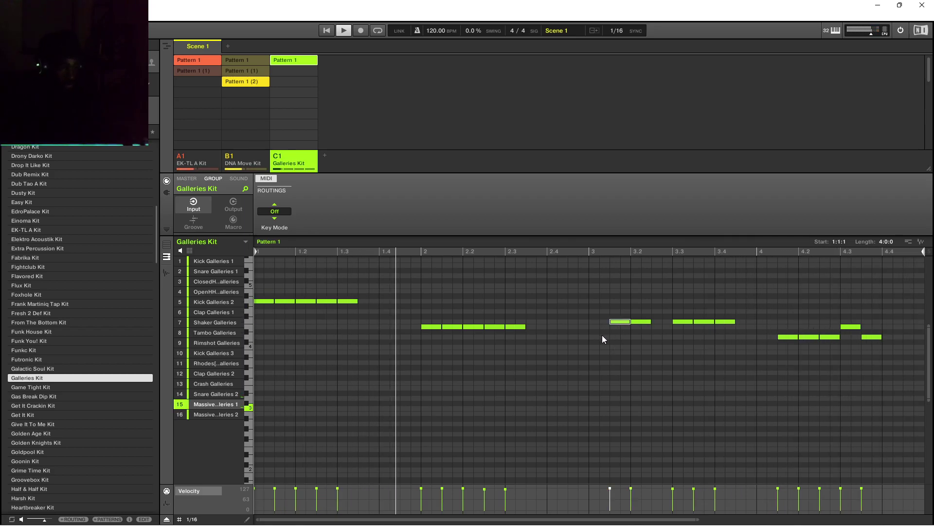
left_click(619, 322)
mouse_move(618, 321)
left_mouse_down()
mouse_move(626, 321)
mouse_move(594, 327)
left_mouse_up()
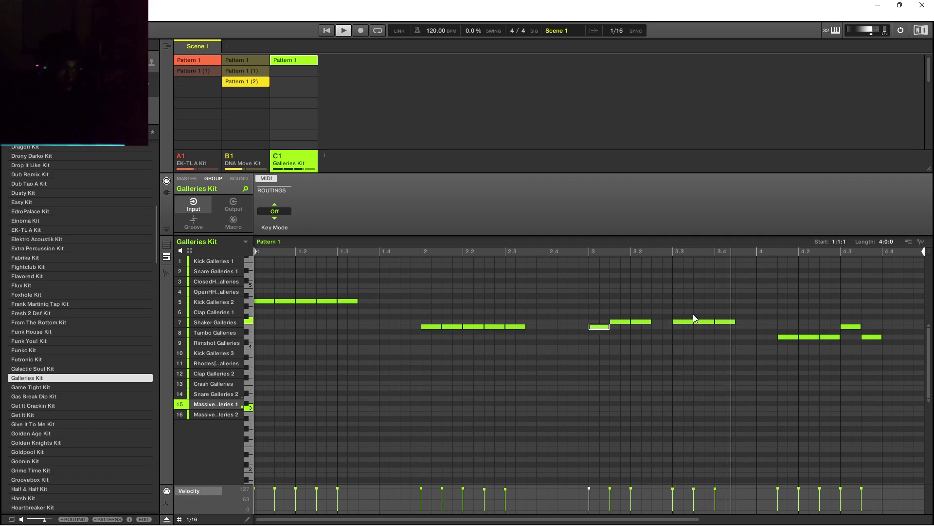
Fill the gap before 3.3 with an eighth note at the neighbouring pitch and delete the last two notes of bar 3.
left_click_drag(676, 314, 655, 326)
left_click(723, 322)
double_click(723, 322)
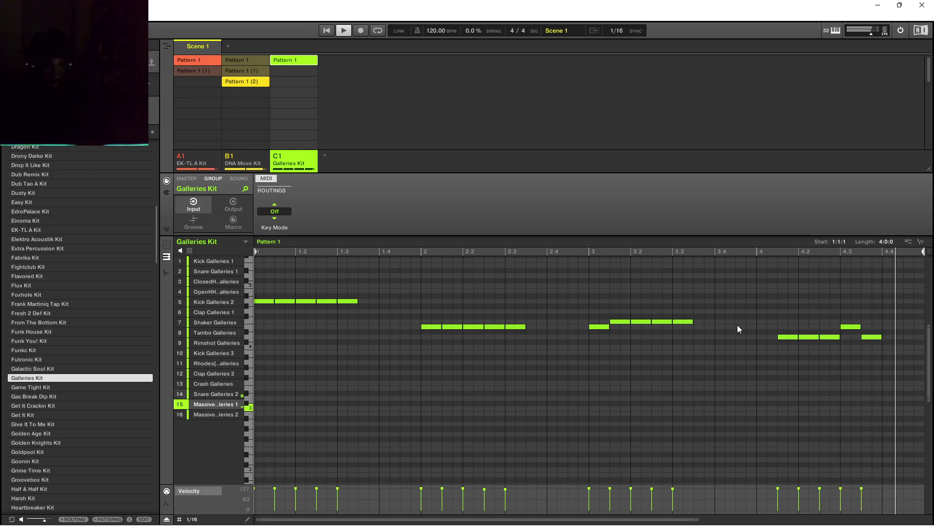
Try an extra note at 4.4, remove it, and copy the first note of bar 4 to the start of the bar.
double_click(885, 336)
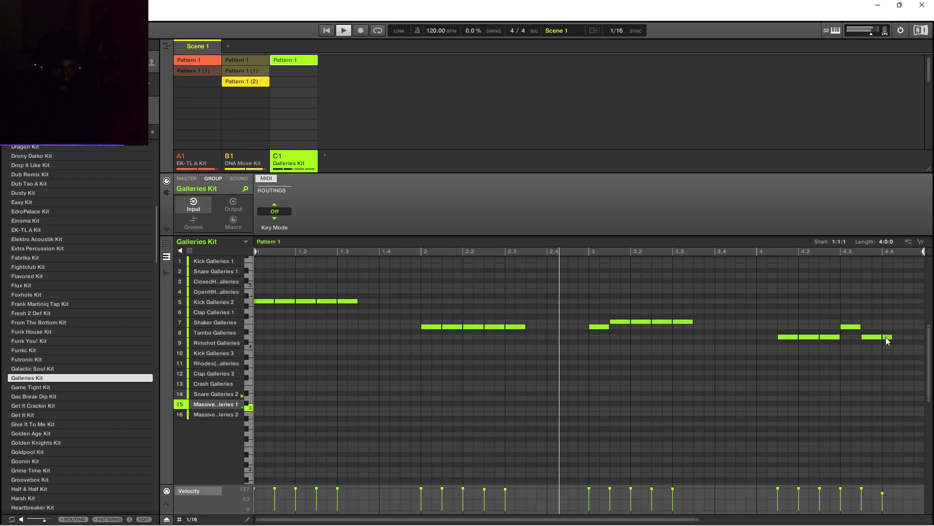
double_click(886, 337)
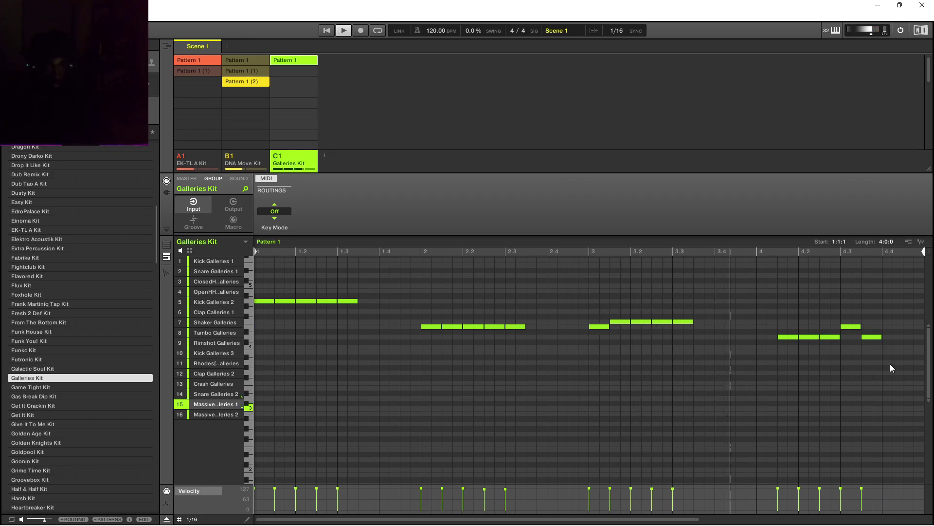
double_click(787, 338)
left_click_drag(795, 337, 760, 337)
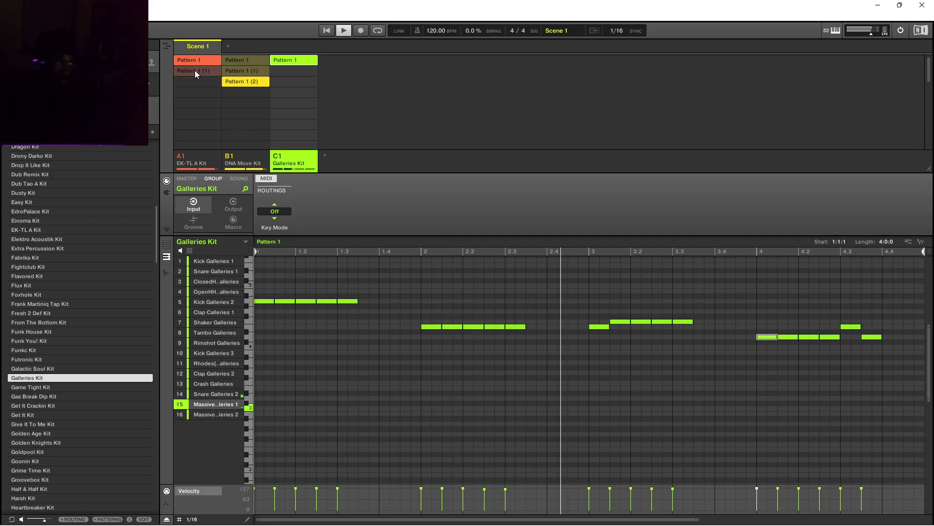
Open Pattern 1 (2) of the DNA Move Kit and, after auditioning the Rise sounds, set the group's Key Mode to Off.
left_click(238, 83)
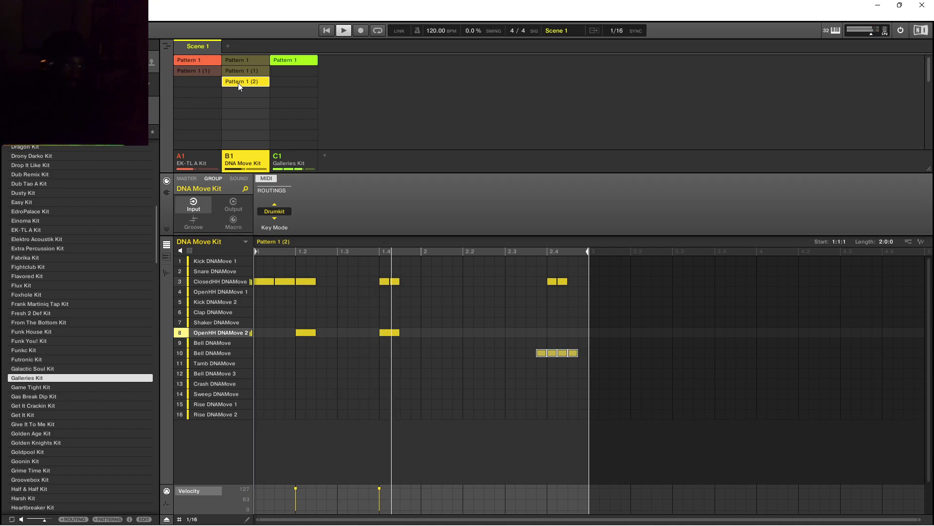
left_click(215, 403)
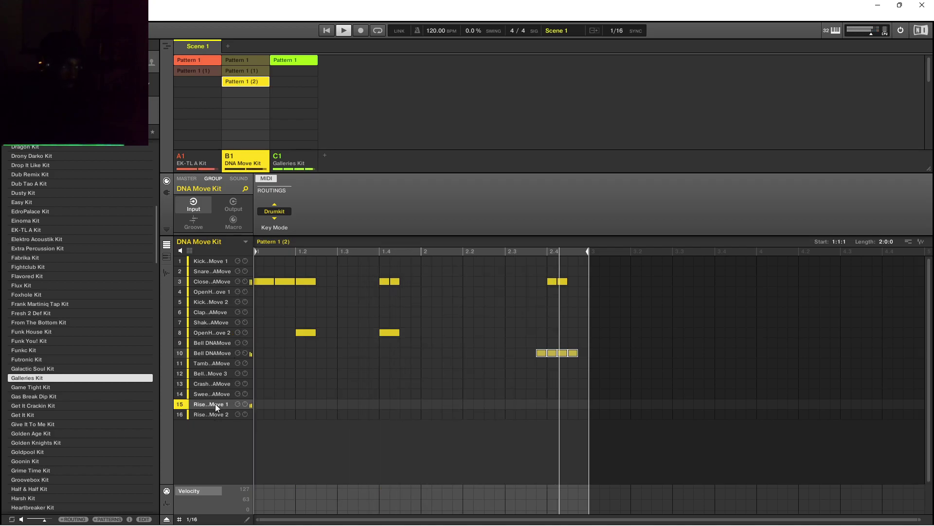
left_click(215, 413)
left_click(214, 406)
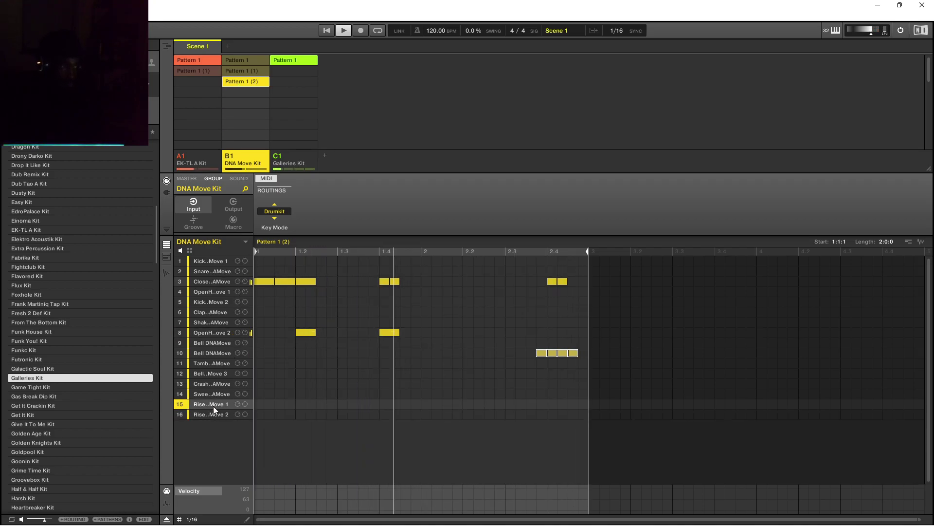
mouse_move(226, 377)
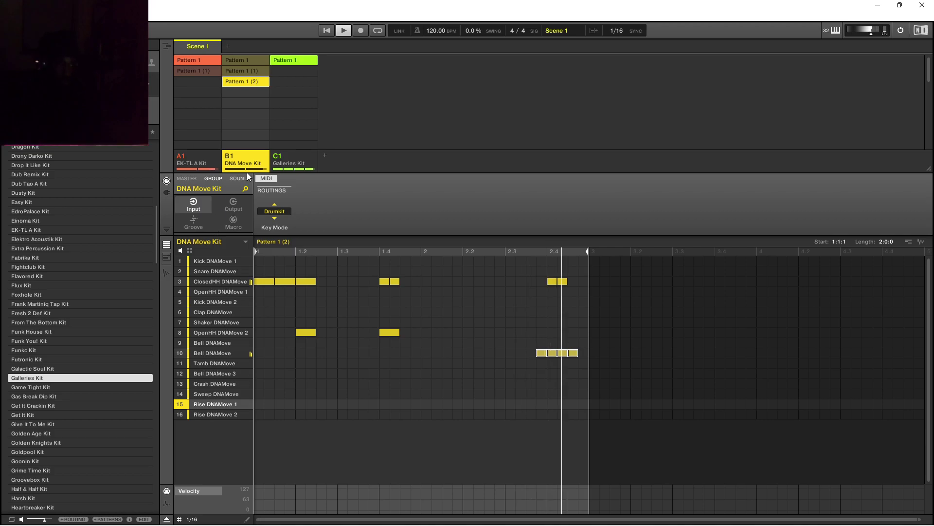
left_click(273, 214)
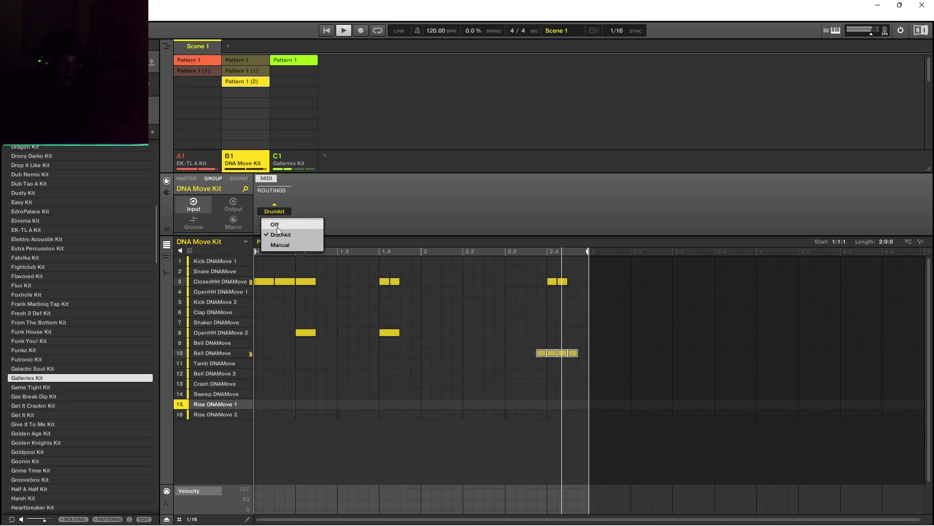
left_click(277, 226)
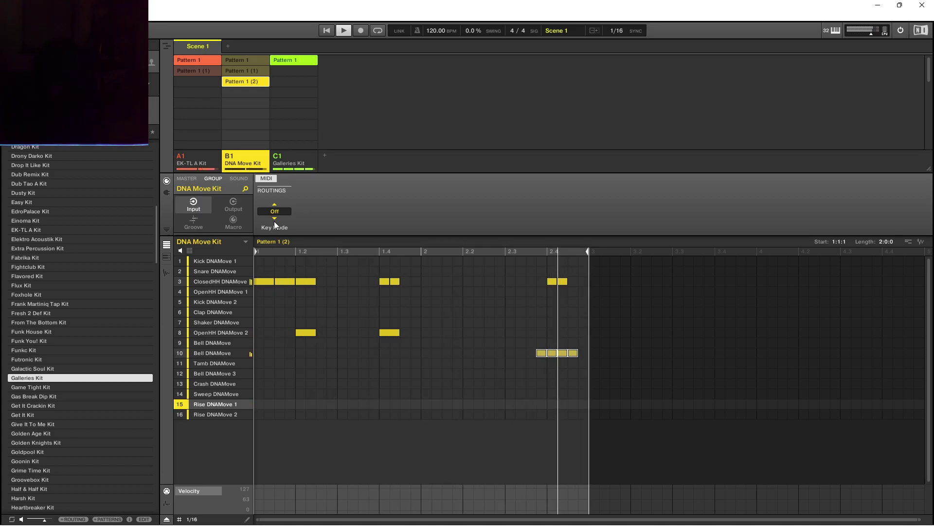
Audition the DNA Move Kit sounds from Rise DNAMove 2 up to Kick DNAMove 1.
left_click(213, 414)
left_click(212, 392)
left_click(208, 383)
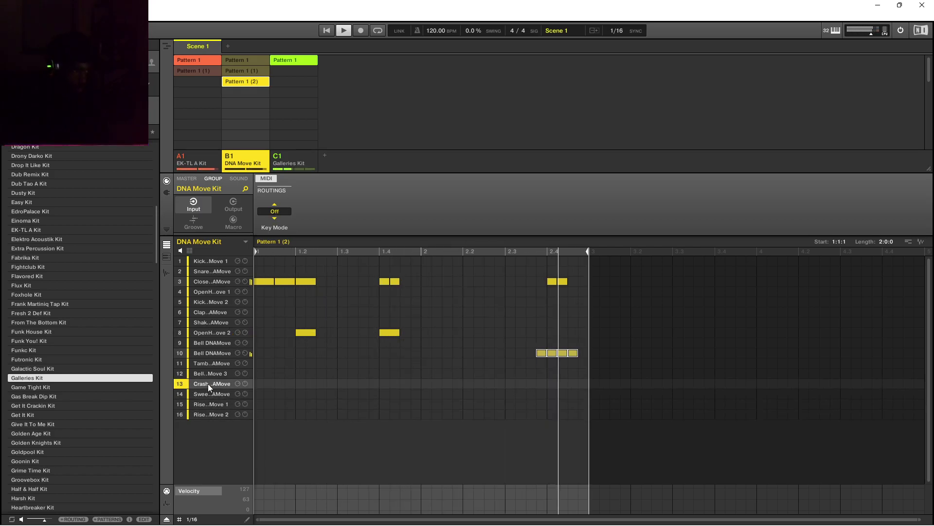
left_click(206, 373)
left_click(206, 364)
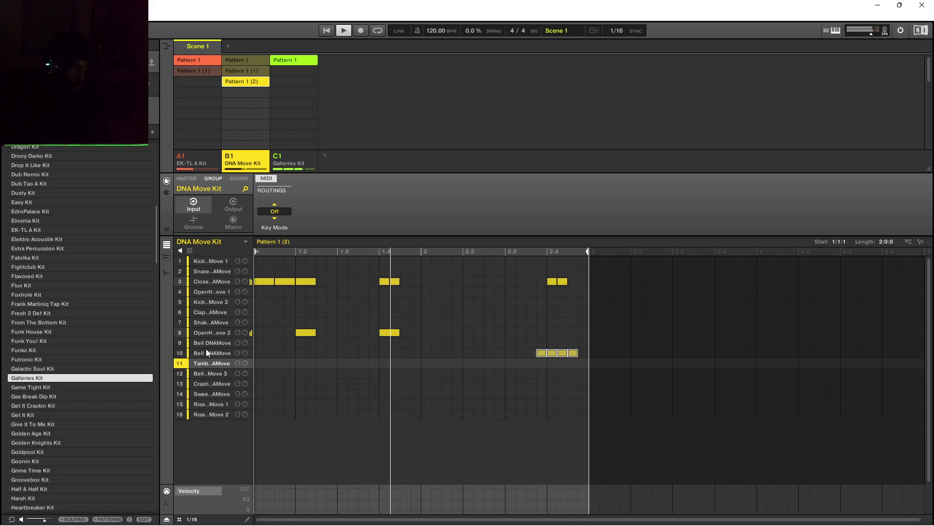
left_click(206, 351)
left_click(208, 343)
left_click(205, 333)
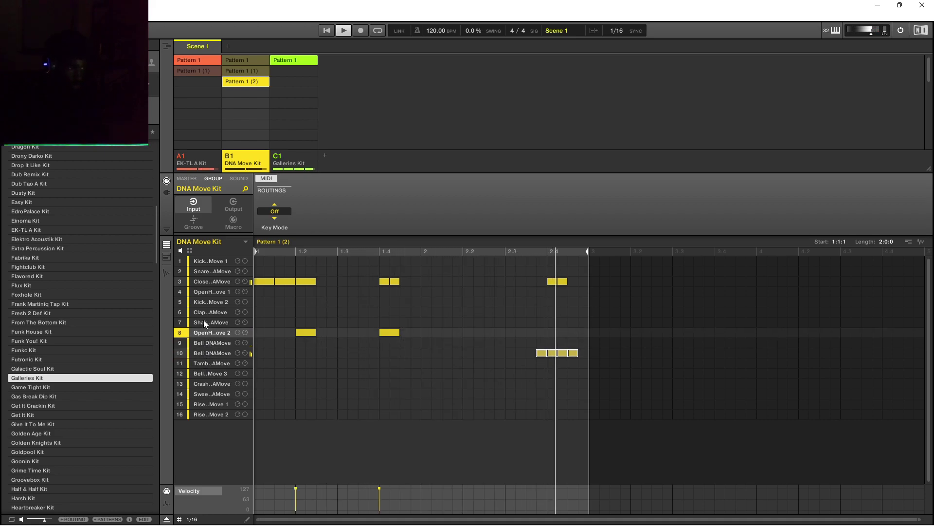
left_click(204, 322)
left_click(206, 302)
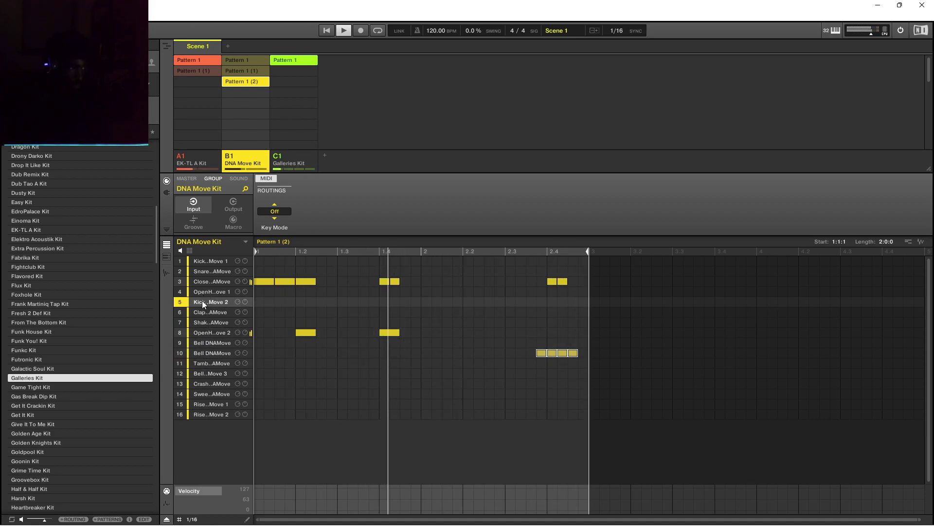
left_click(203, 271)
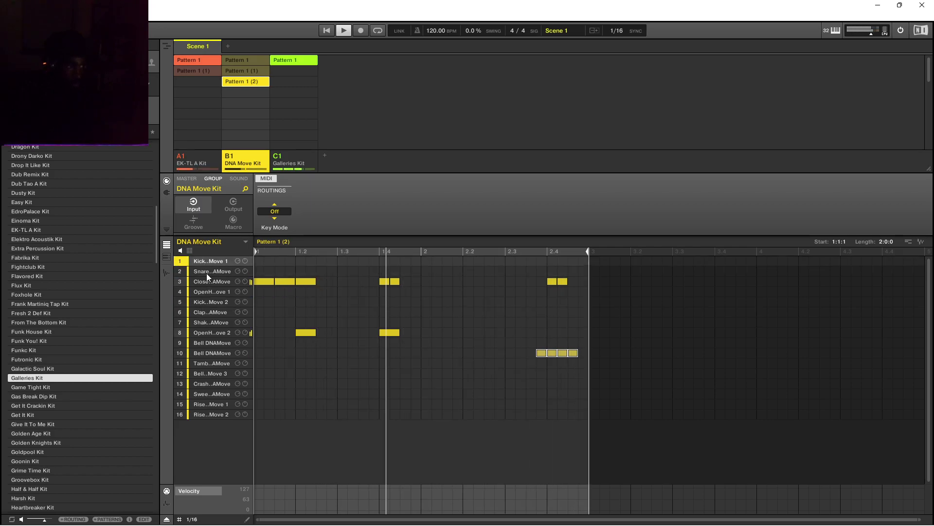
left_click(206, 259)
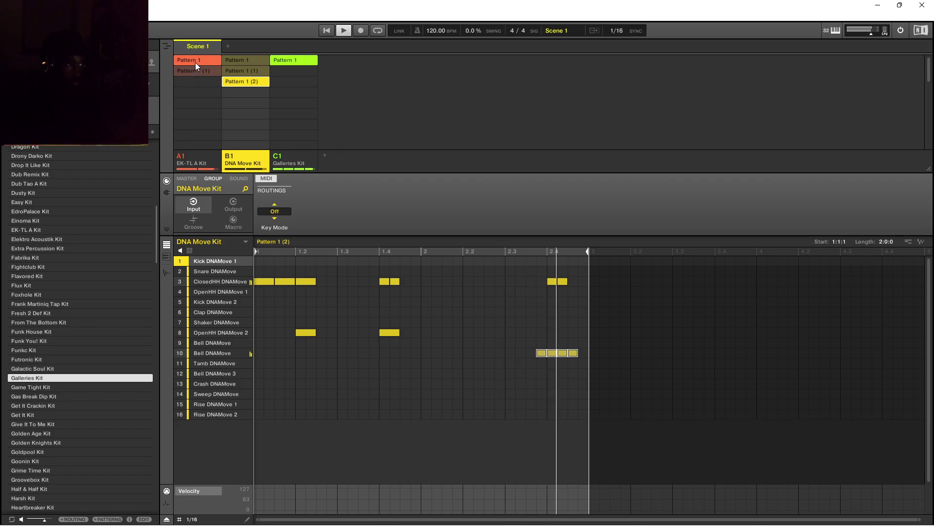
Compare the first six sounds of the DNA Move Kit and select Kick DNAMove 2.
left_click(219, 270)
left_click(217, 259)
left_click(208, 271)
left_click(209, 281)
left_click(208, 292)
left_click(208, 302)
left_click(208, 312)
left_click(210, 302)
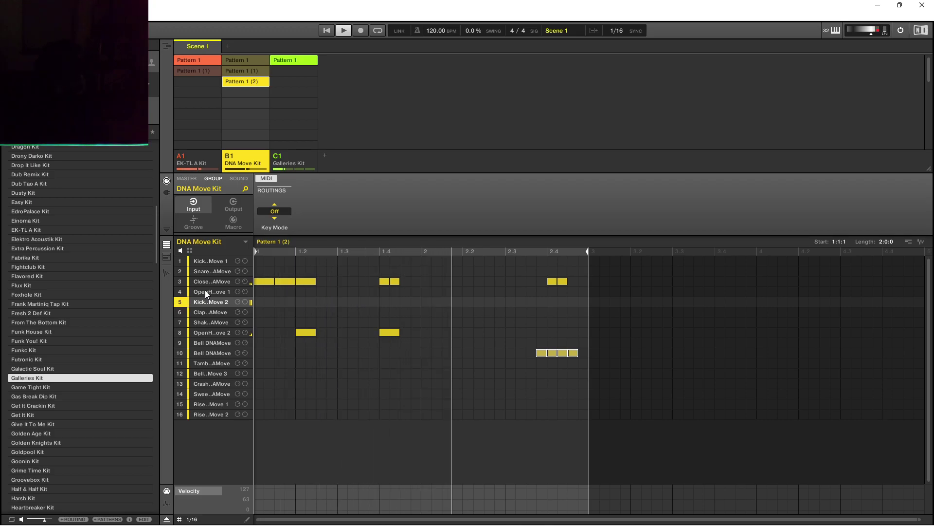
right_click(241, 81)
left_click(270, 95)
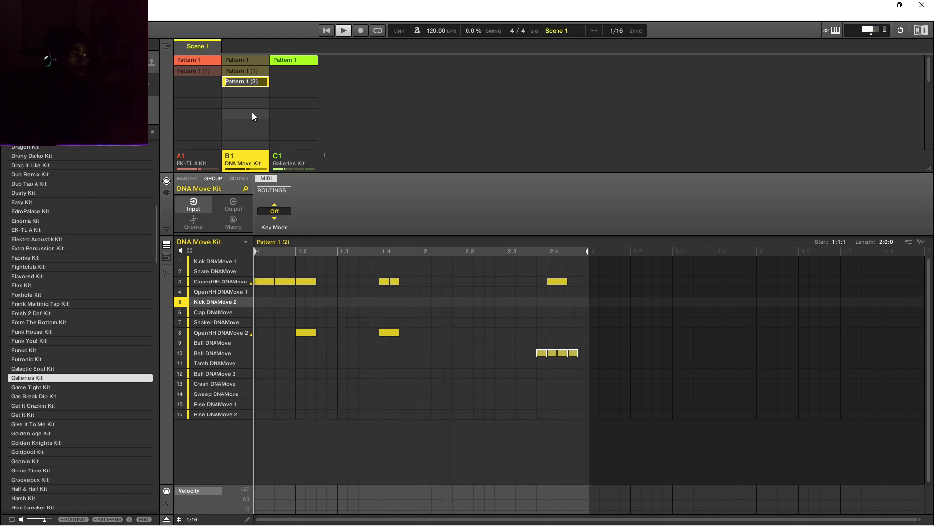
key("Return")
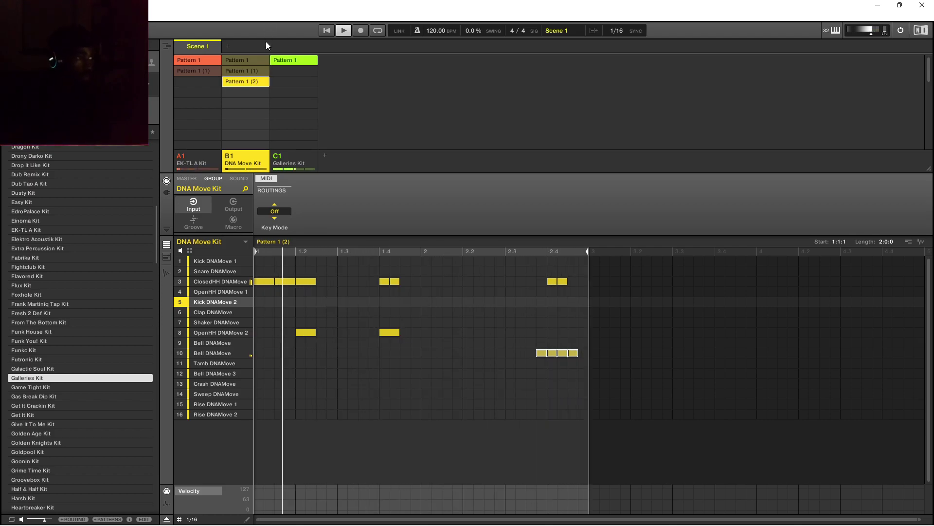
left_click(253, 74)
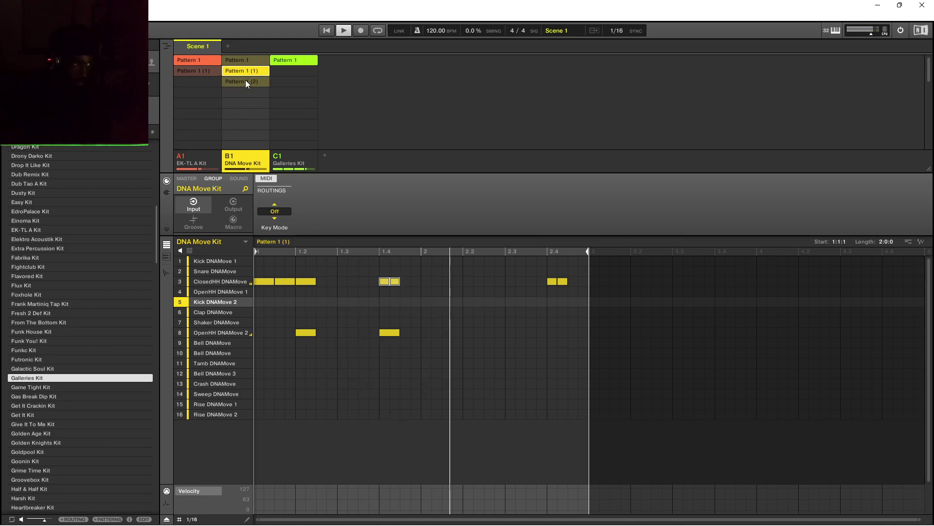
Duplicate Pattern 1 (2) of the DNA Move Kit and rename the copy Sub bass.
left_click(246, 81)
right_click(244, 81)
left_click(268, 134)
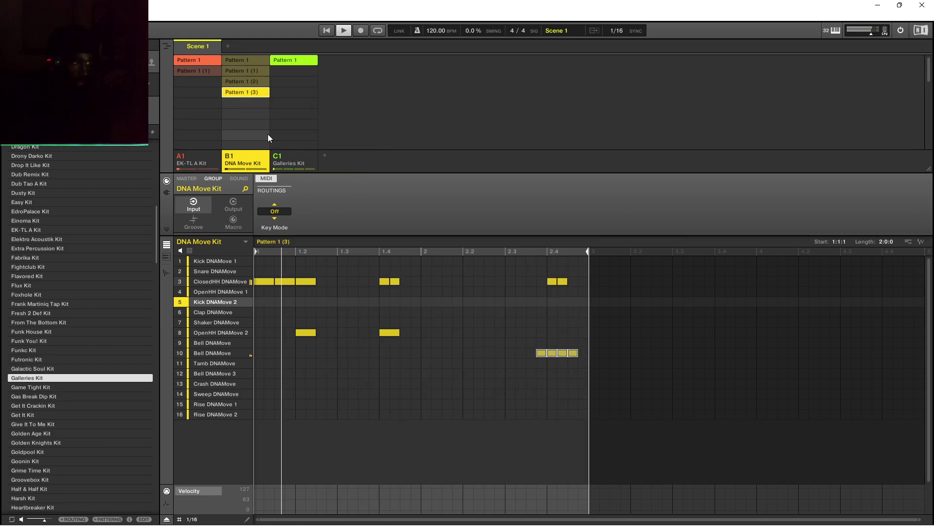
right_click(253, 94)
left_click(265, 112)
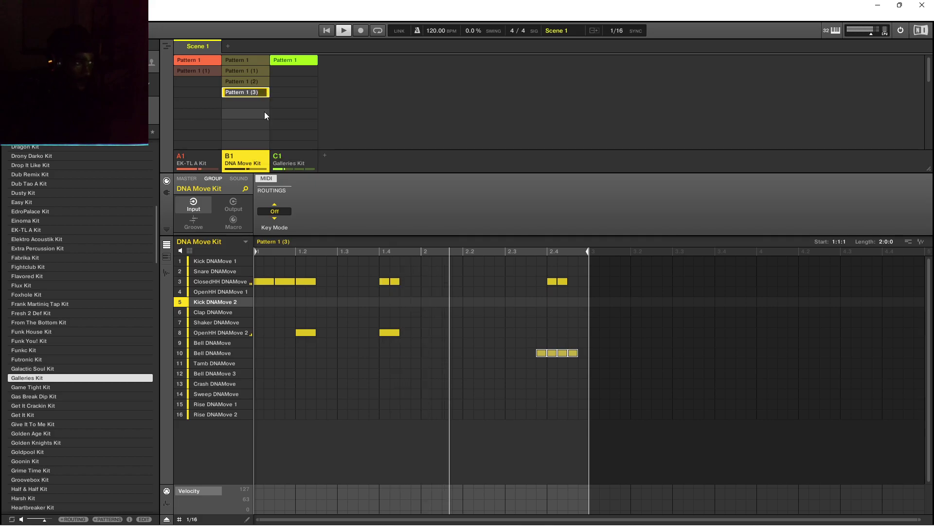
type("Sub bass")
key("Return")
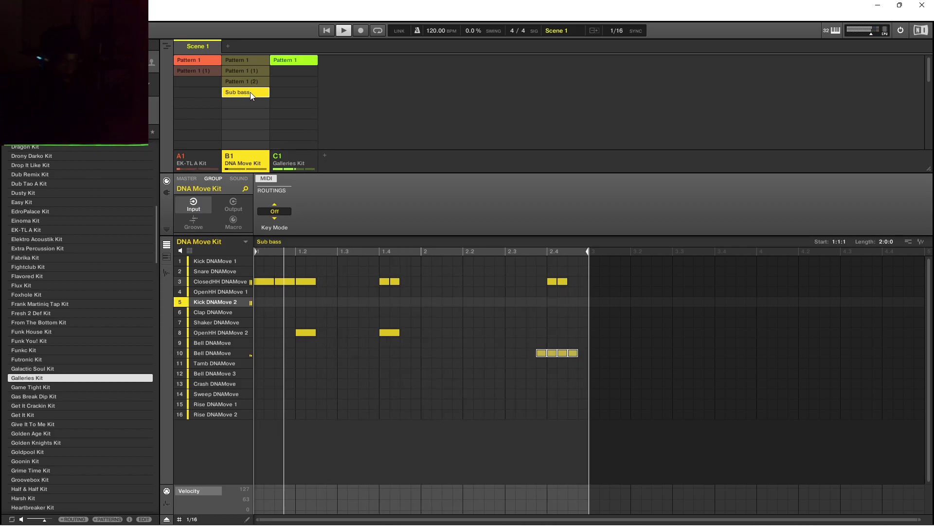
Record three long Kick DNAMove 2 notes into the Sub bass pattern, starting at about 1.2, an eighth note before bar 2, and 2.2.
key("ctrl+r")
key("a")
key("a")
key("a")
key("ctrl+r")
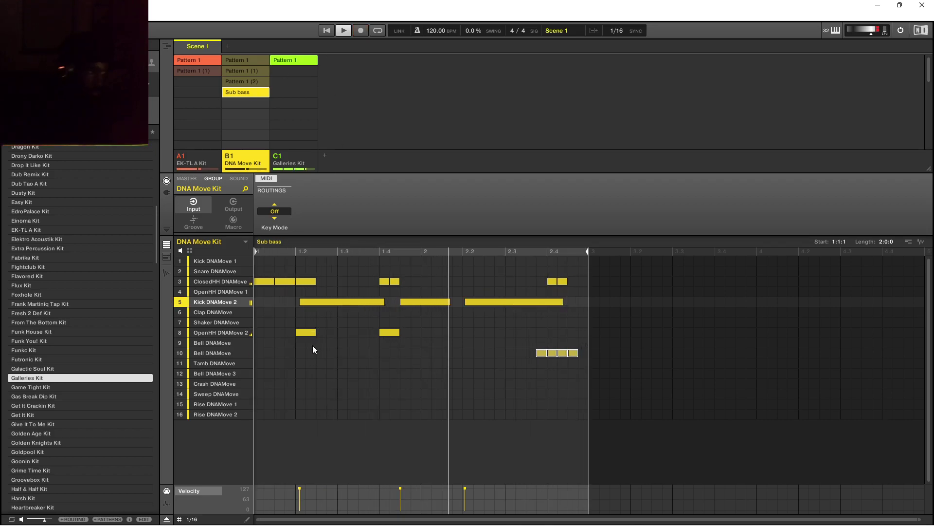
Align the first and third Kick DNAMove 2 notes in the Sub bass pattern with 1.2 and 2.2.
left_click(323, 302)
left_click_drag(322, 302, 316, 302)
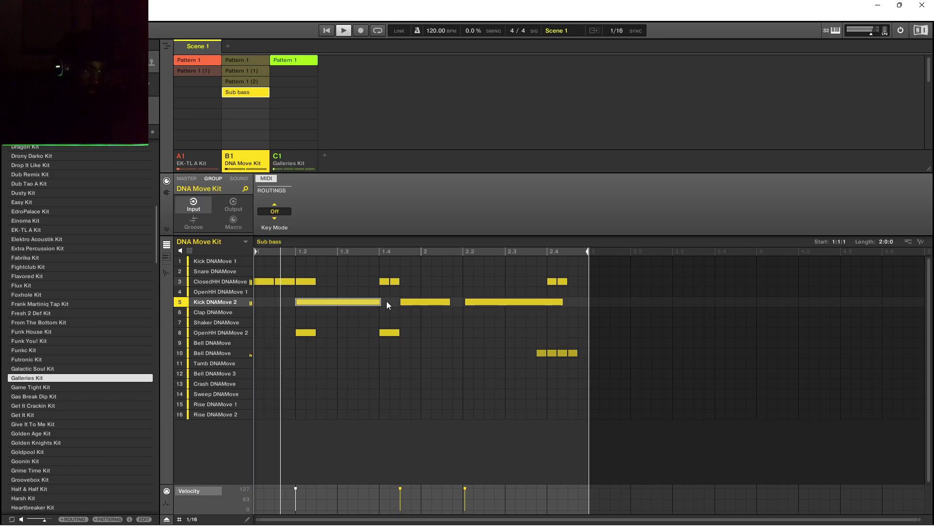
left_click(413, 300)
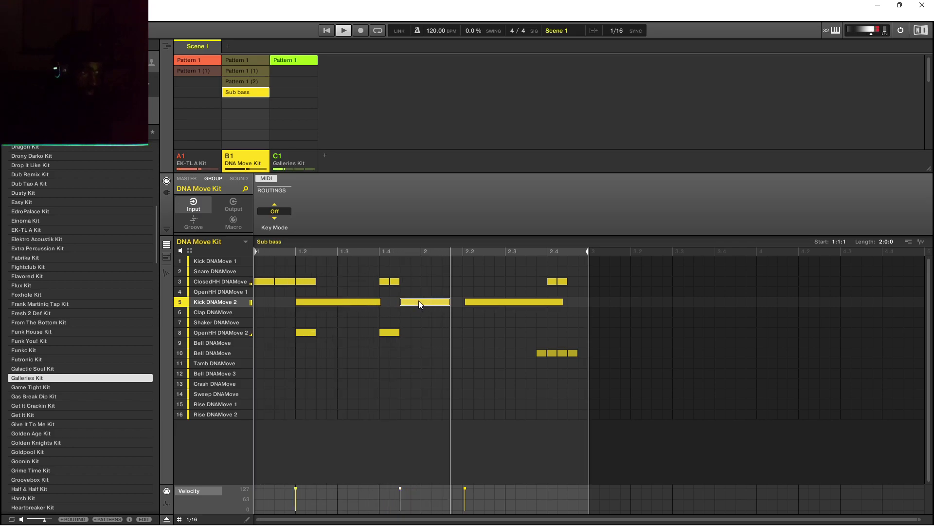
left_click_drag(474, 301, 468, 302)
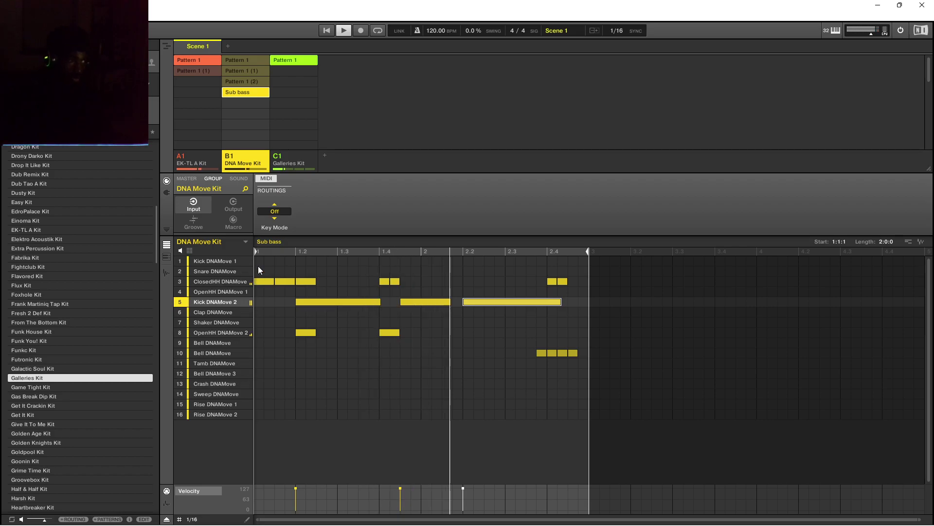
Duplicate the Sub bass pattern and delete all three Kick DNAMove 2 notes from the copy.
right_click(240, 92)
left_click(280, 143)
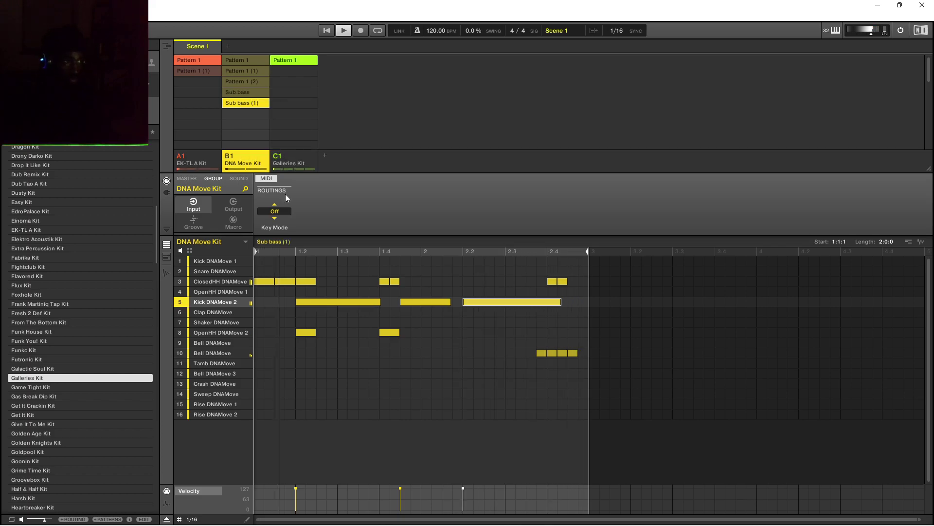
left_click_drag(358, 314, 495, 307)
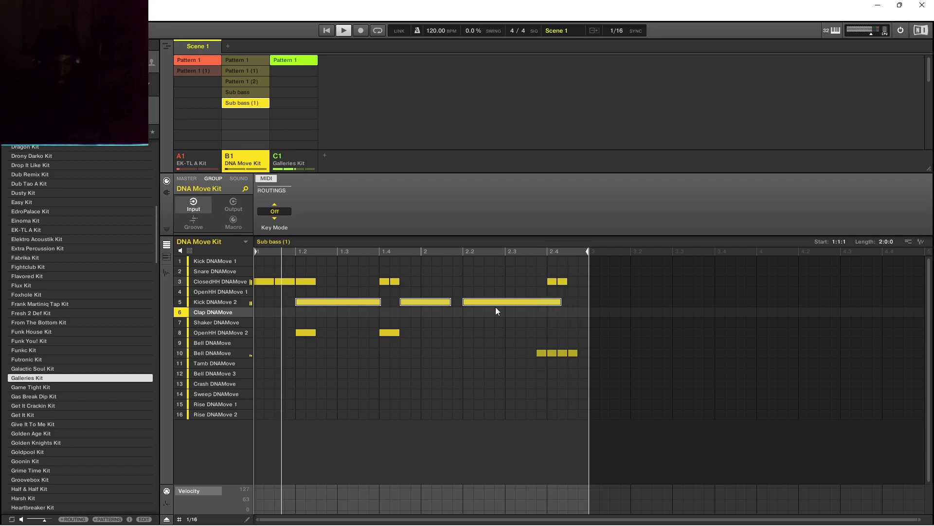
key("Delete")
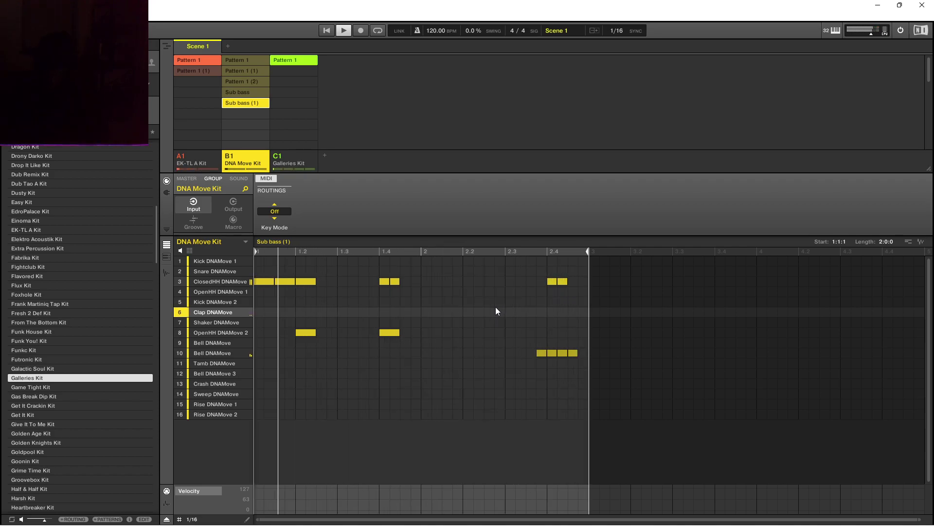
Record three Kick DNAMove 2 notes into Sub bass (1), starting at about 1.2, 2.2 and an eighth note before the pattern's end.
left_click(216, 303)
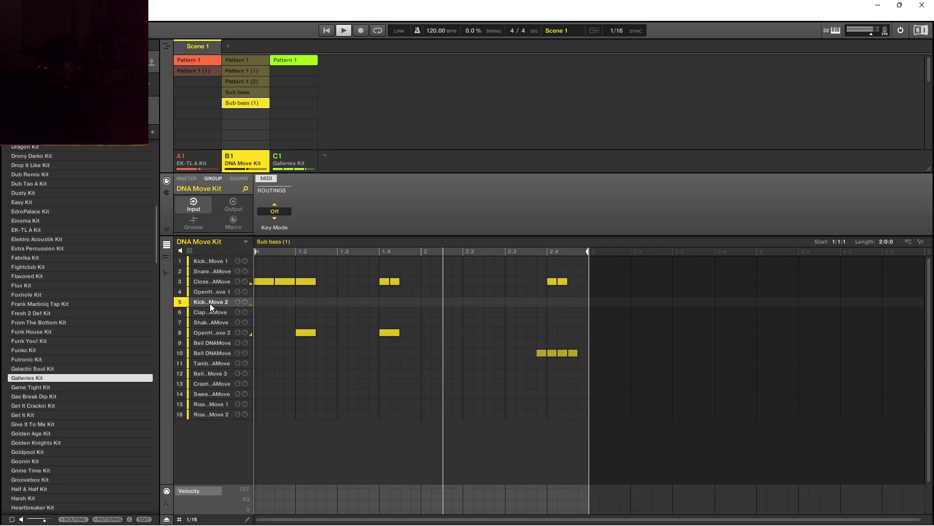
key("r")
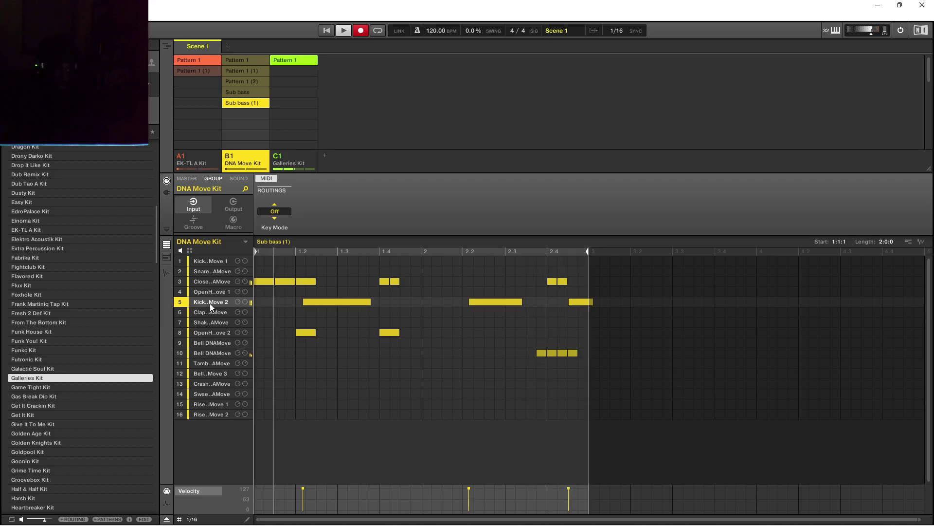
key("r")
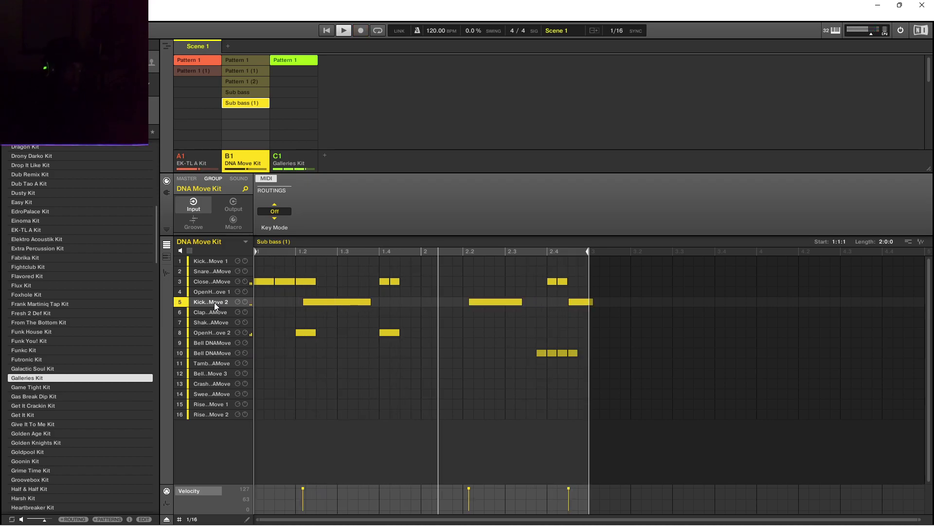
Align the first two new Kick DNAMove 2 notes with 1.2 and 2.2, and make the last note finish at the pattern's end.
left_click_drag(328, 302, 320, 300)
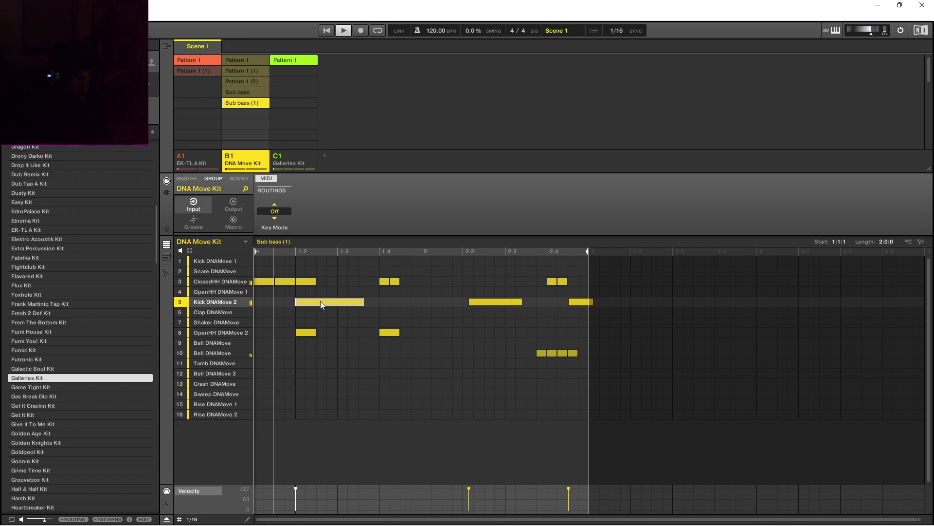
left_click_drag(490, 299, 480, 298)
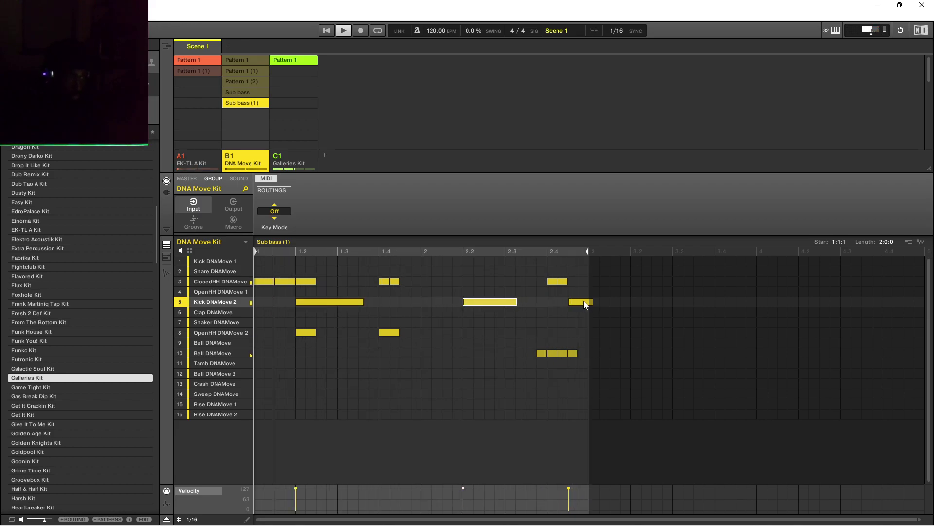
mouse_move(574, 302)
left_mouse_down()
mouse_move(562, 306)
mouse_move(572, 301)
left_mouse_up()
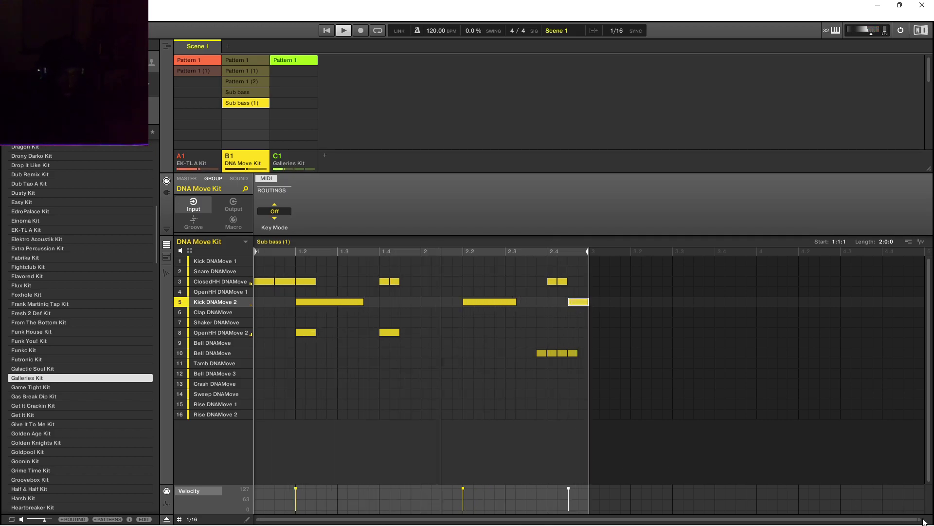
left_click_drag(923, 520, 781, 519)
left_click_drag(256, 520, 429, 501)
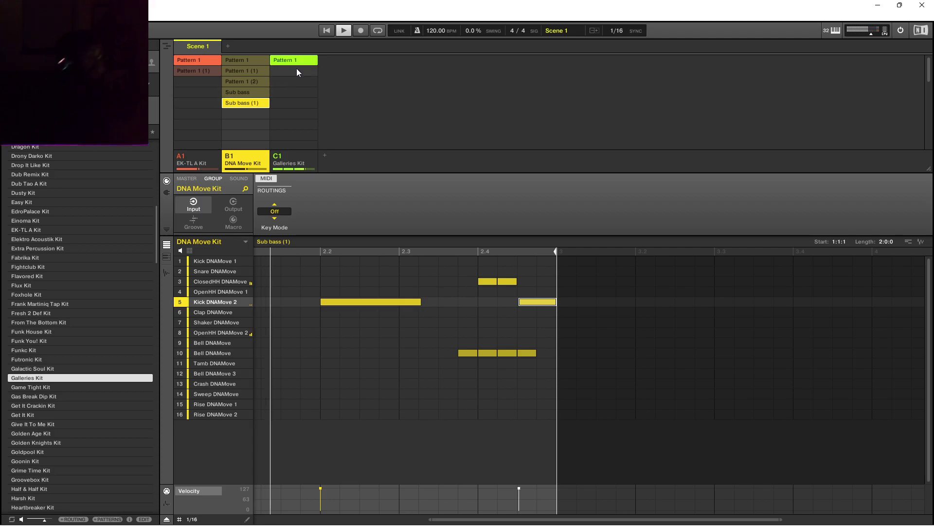
Switch the EK-TL A Kit to Pattern 1 (1) and compare Sub bass with Sub bass (1), keeping Sub bass (1) active.
left_click(201, 77)
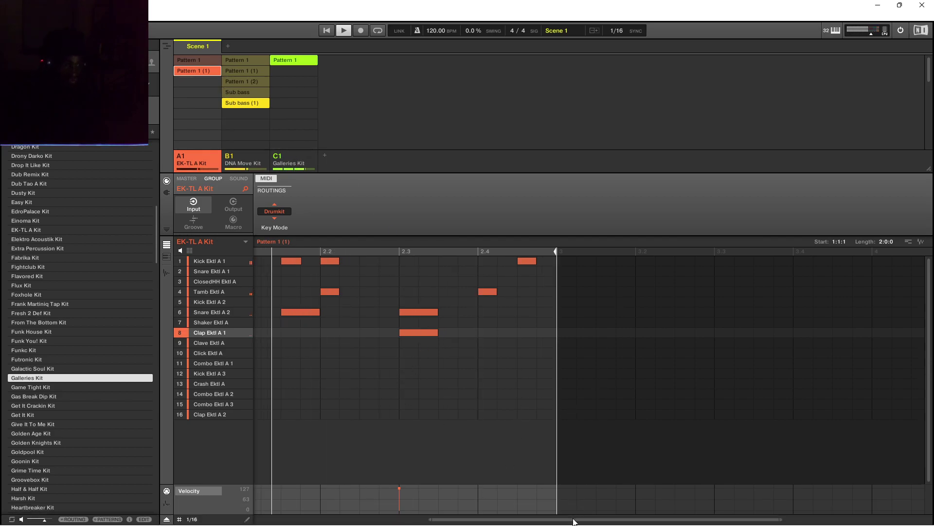
left_click_drag(574, 521, 407, 519)
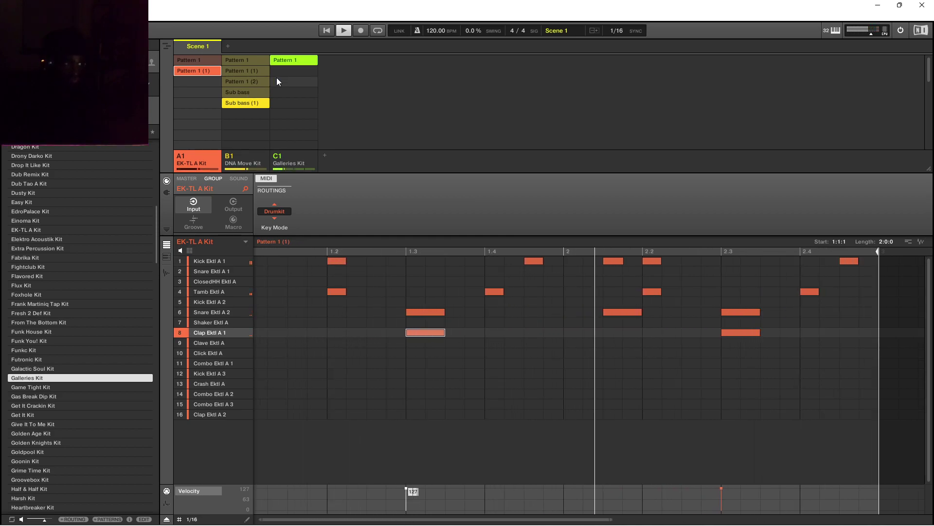
left_click(248, 94)
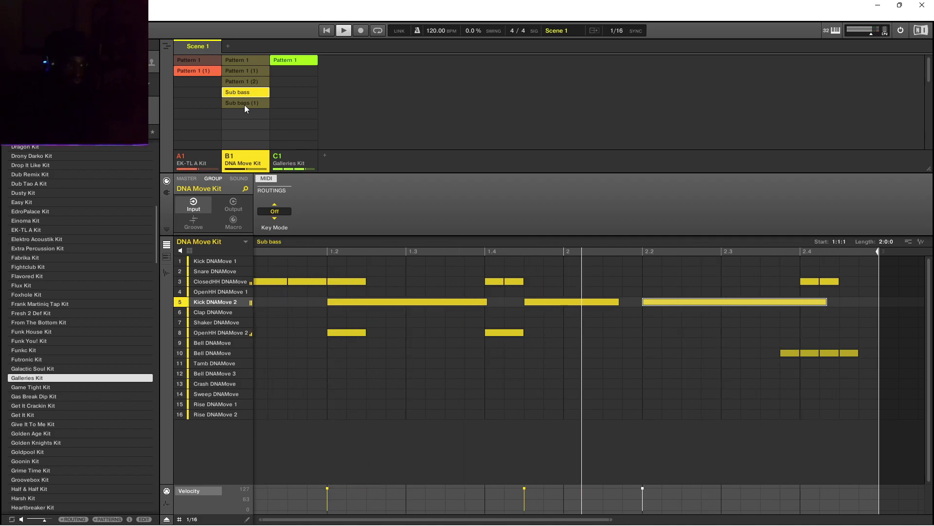
left_click(244, 104)
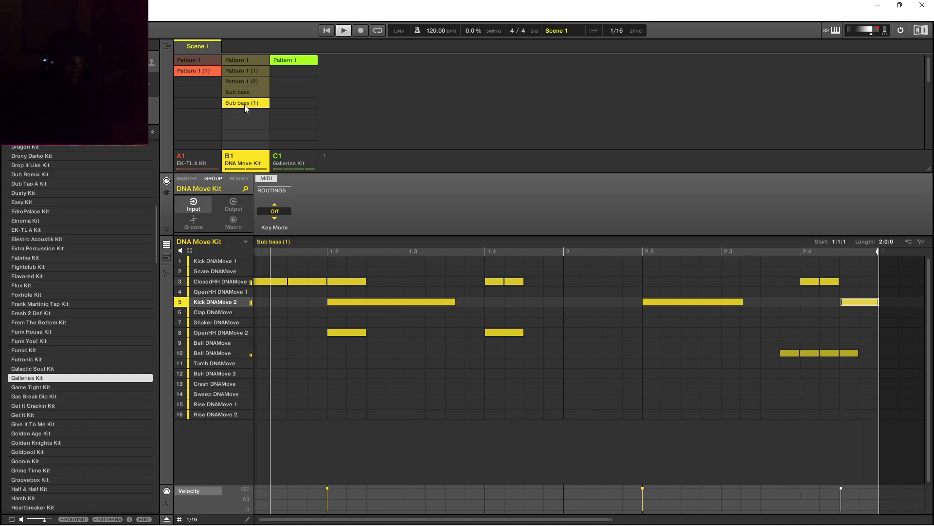
Select the Galleries Kit's second Massive sound in slot 16 and restart playback, keeping the name Pattern 1.
left_click(296, 59)
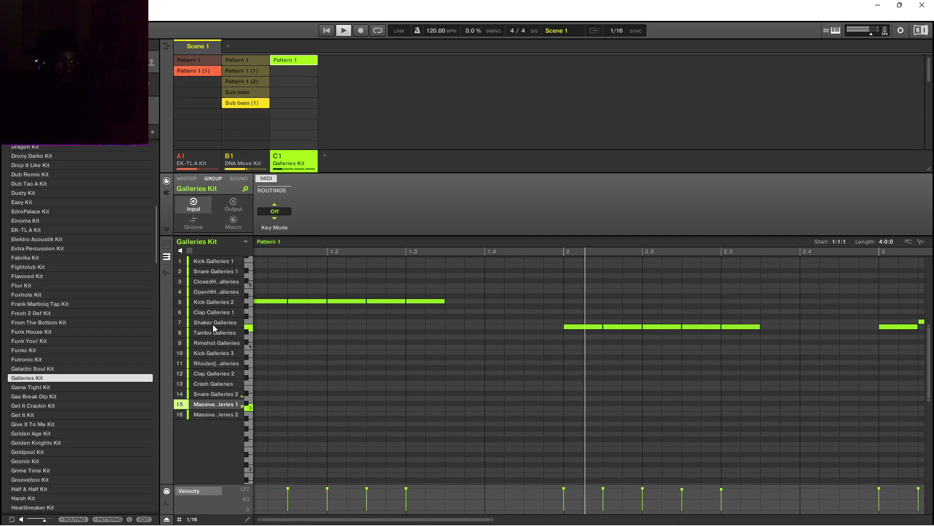
left_click(227, 415)
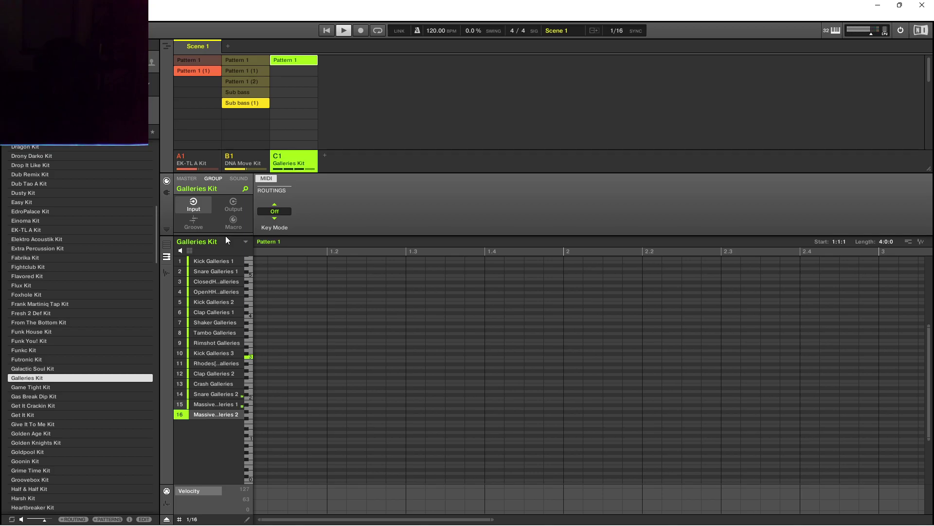
left_click(339, 28)
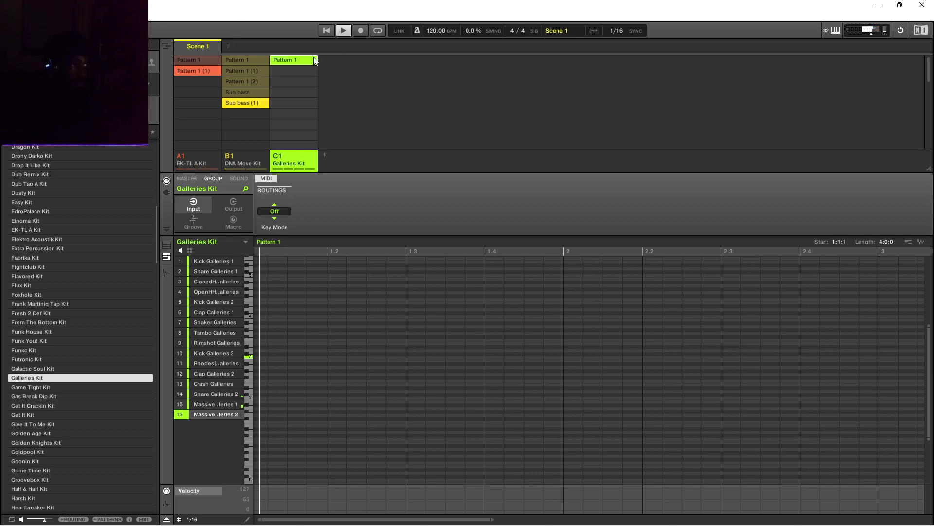
right_click(306, 62)
left_click(317, 79)
key("Return")
Duplicate the Galleries Kit's Pattern 1 and record one long Massive note in each of the copy's four bars.
right_click(296, 59)
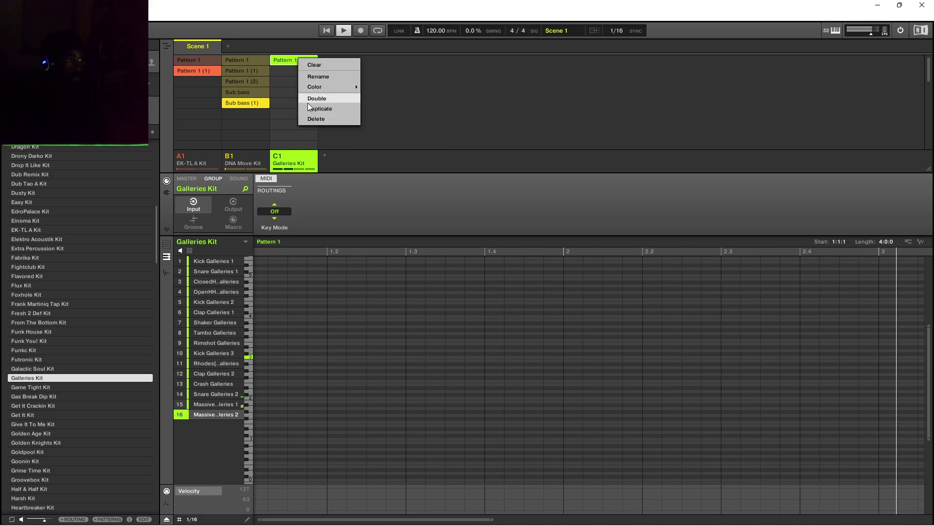
left_click(311, 108)
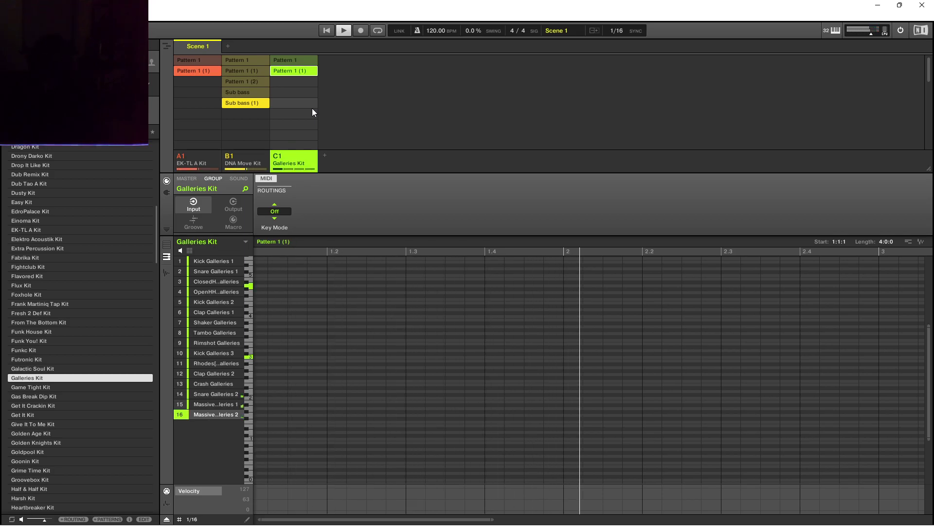
key("ctrl+r")
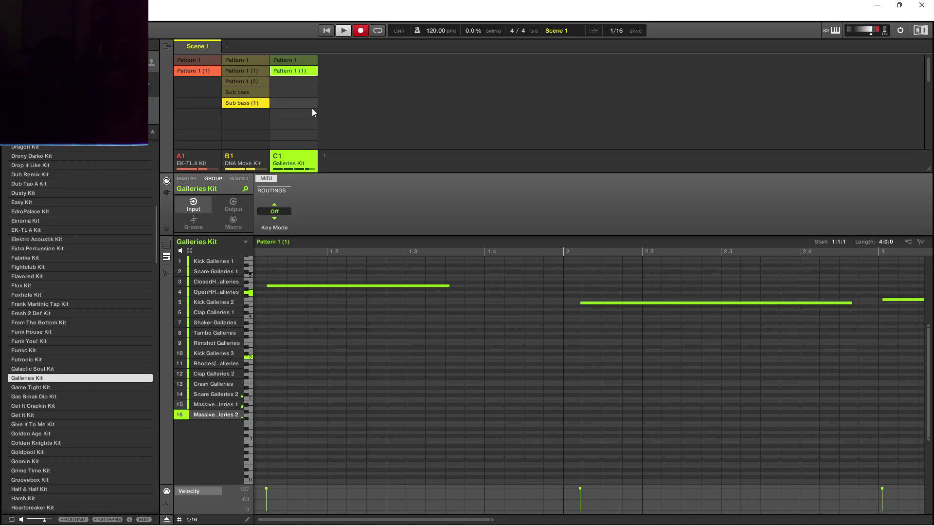
key("ctrl+r")
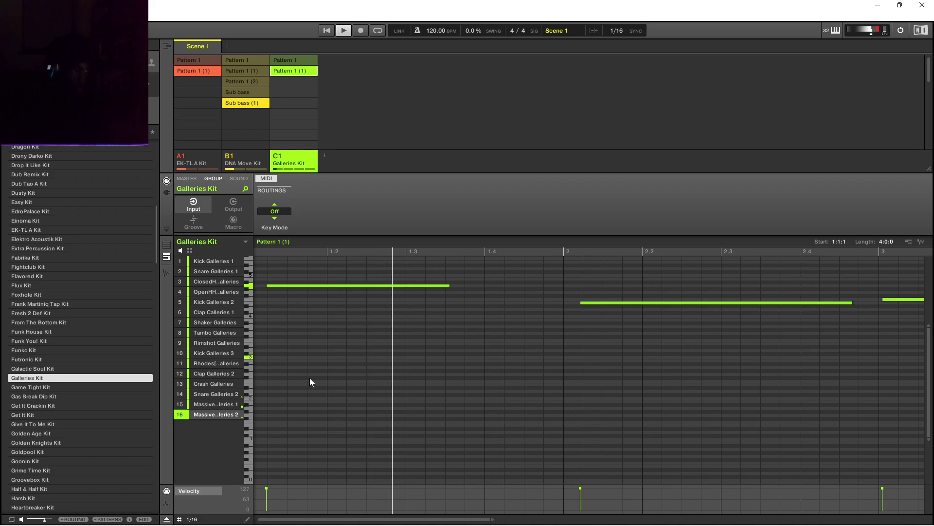
Align the first two Massive notes with the starts of bars 1 and 2, and extend the first up to bar 2.
left_click(314, 286)
left_click_drag(311, 285, 288, 284)
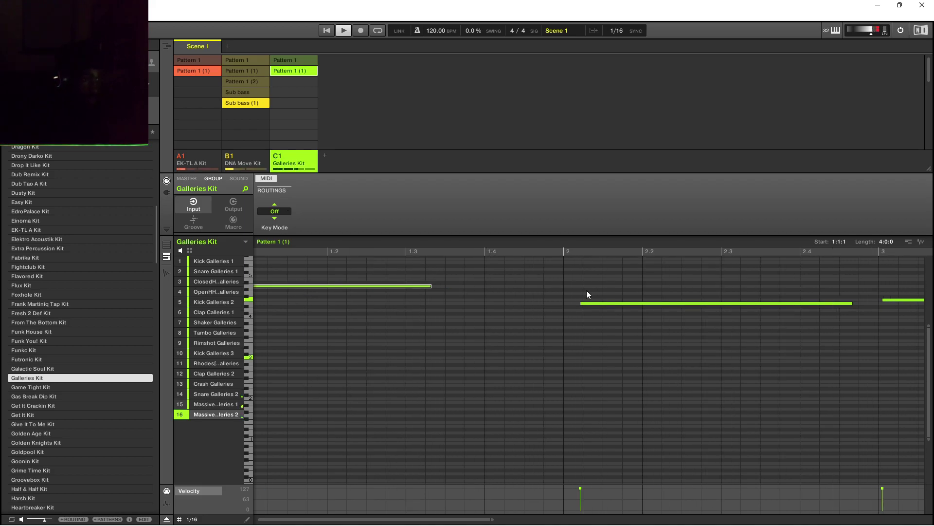
left_click_drag(604, 302, 587, 302)
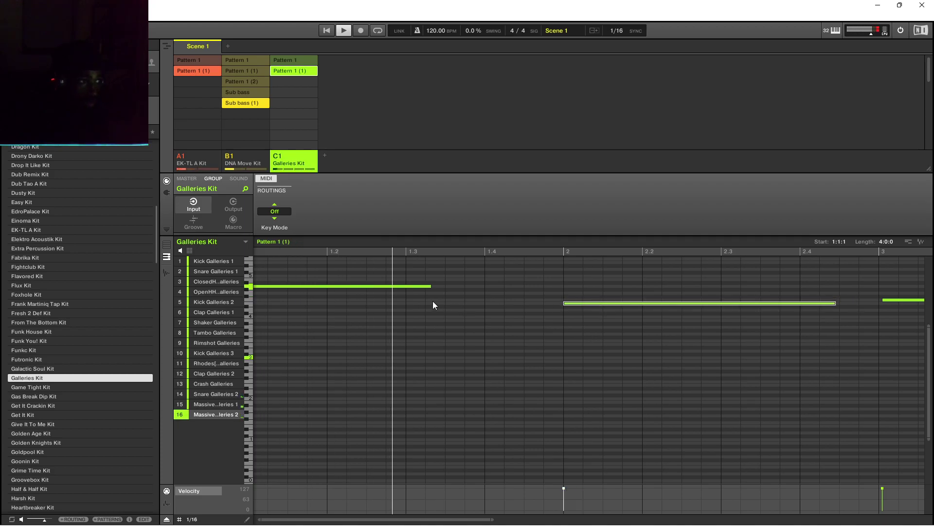
left_click_drag(431, 285, 559, 288)
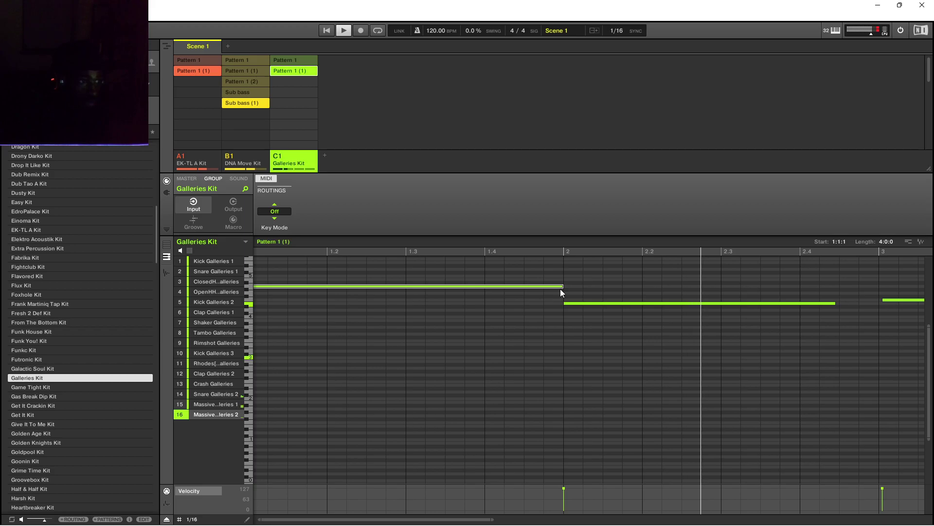
Align the third and fourth Massive notes with bars 3 and 4, and extend the last three notes to fill their bars.
left_click_drag(492, 518, 739, 499)
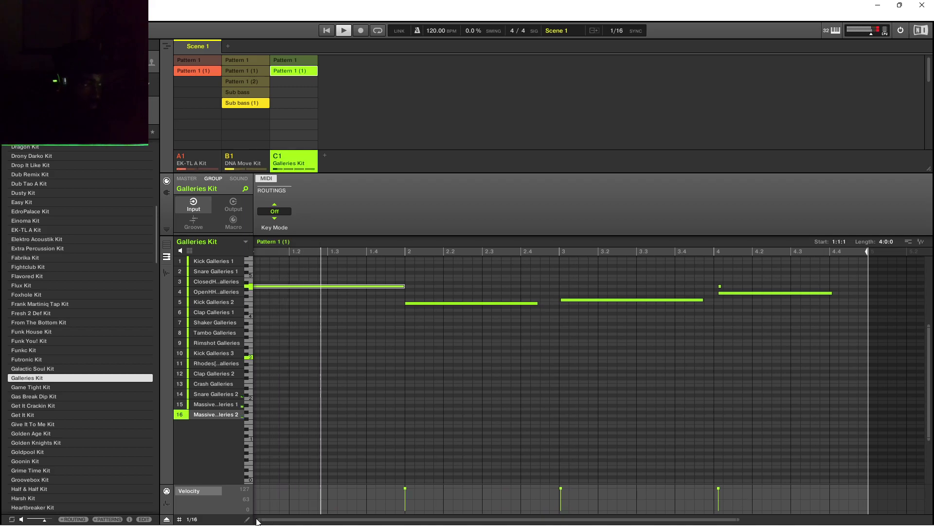
left_click_drag(262, 519, 366, 514)
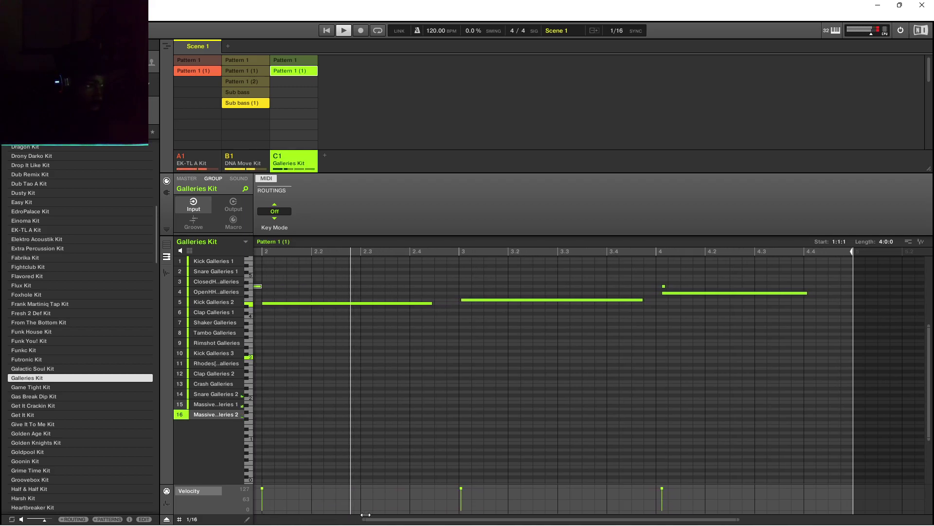
left_click_drag(432, 303, 468, 300)
left_click(475, 300)
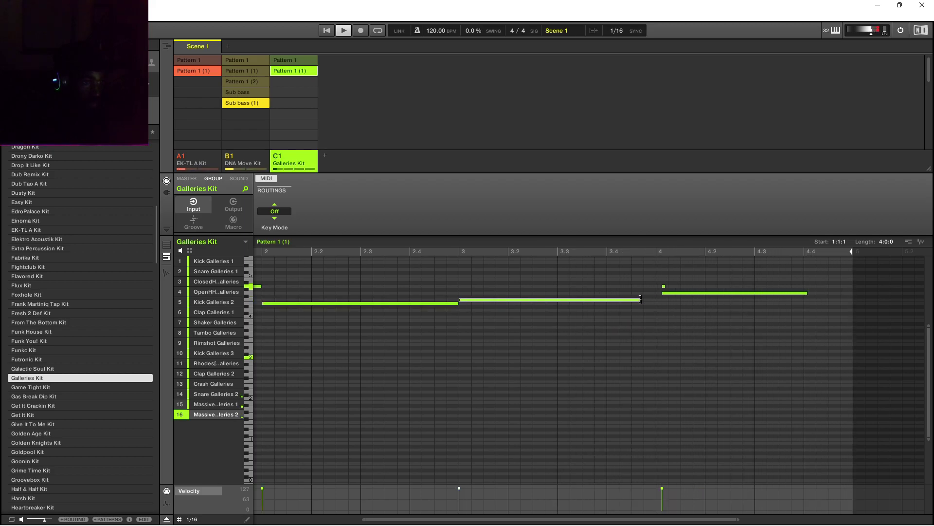
left_click_drag(677, 292, 667, 291)
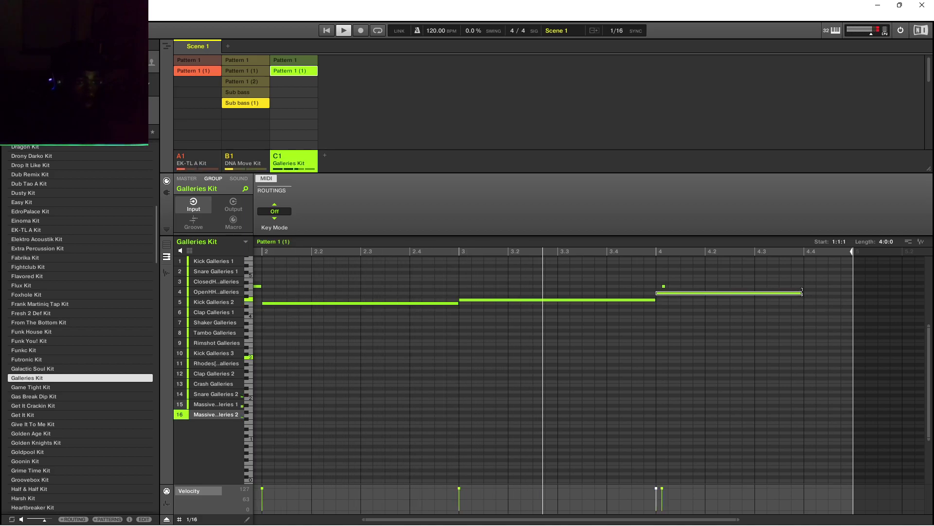
left_click_drag(805, 291, 851, 302)
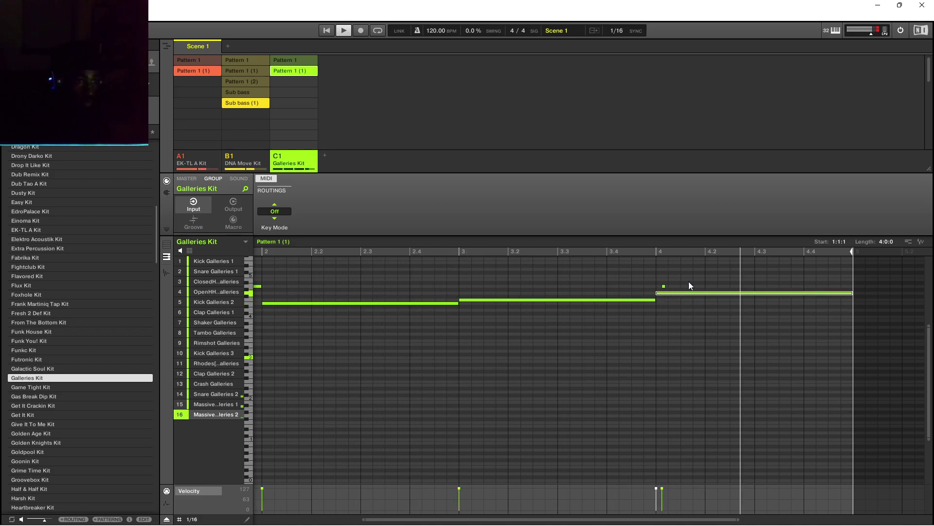
Delete the stray short note just after the start of bar 4 in the Galleries Kit's Pattern 1 (1).
left_click(664, 286)
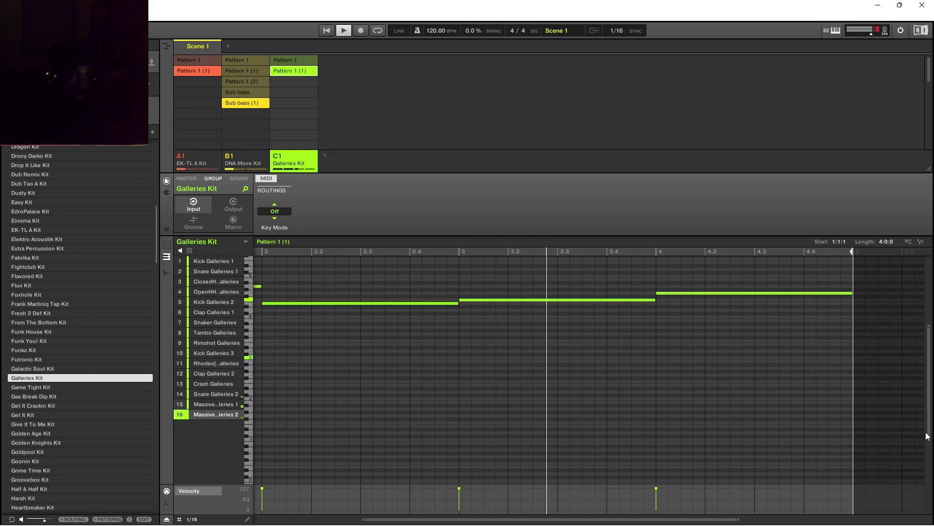
left_click_drag(928, 437, 911, 317)
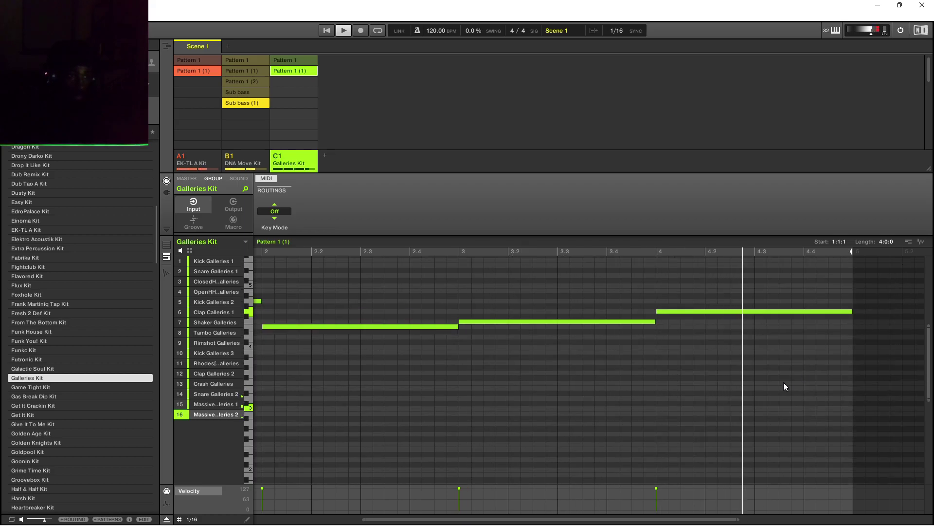
left_click_drag(364, 520, 256, 520)
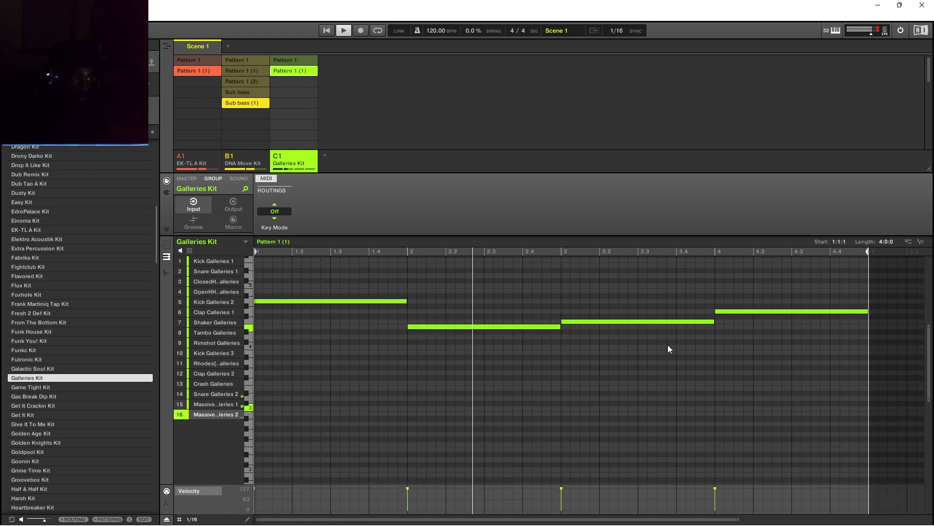
Set the Galleries Kit's groove to a 1/8 swing cycle and raise its swing amount to about three quarters.
left_click(196, 229)
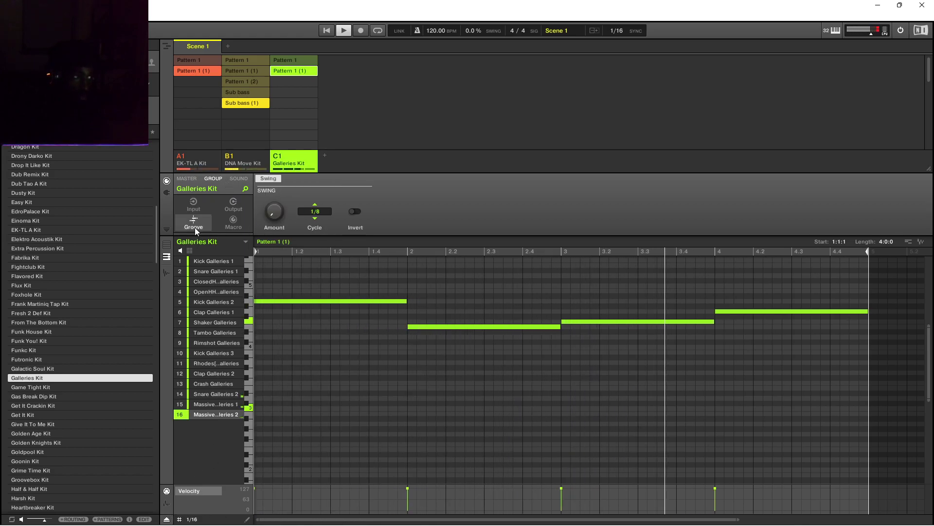
left_click(315, 219)
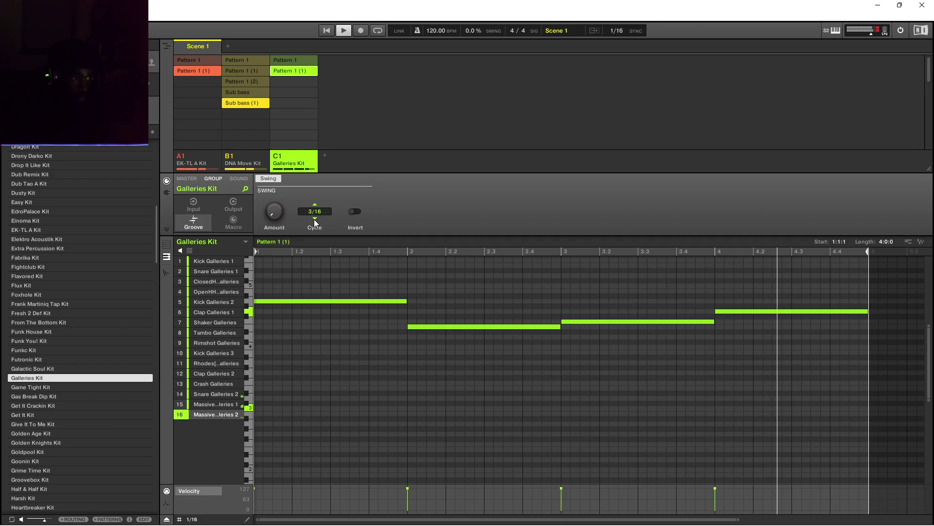
left_click(315, 219)
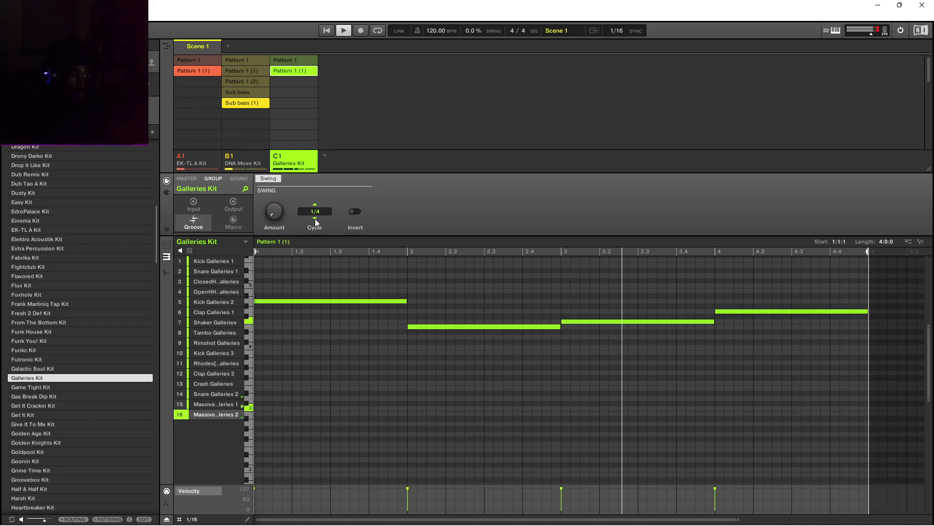
left_click(315, 218)
left_click(315, 218)
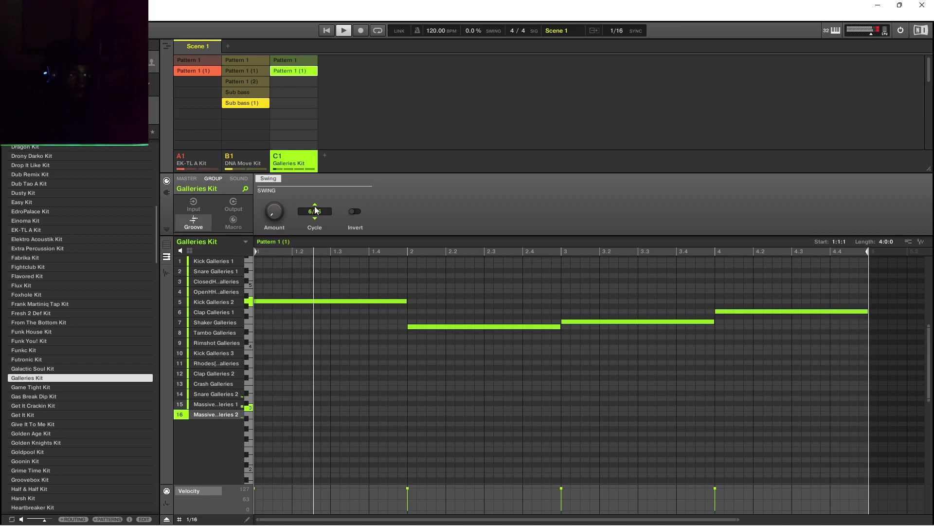
left_click(315, 206)
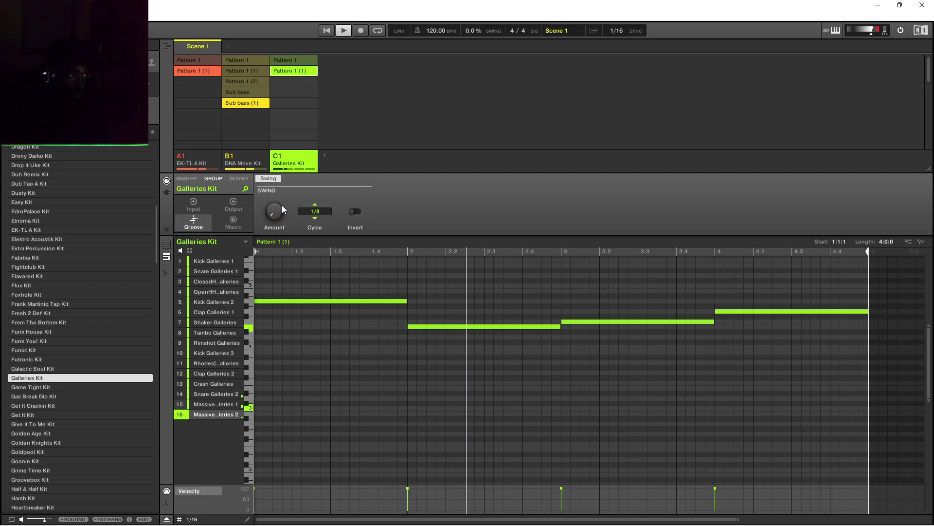
mouse_move(276, 210)
left_click_drag(275, 211, 276, 218)
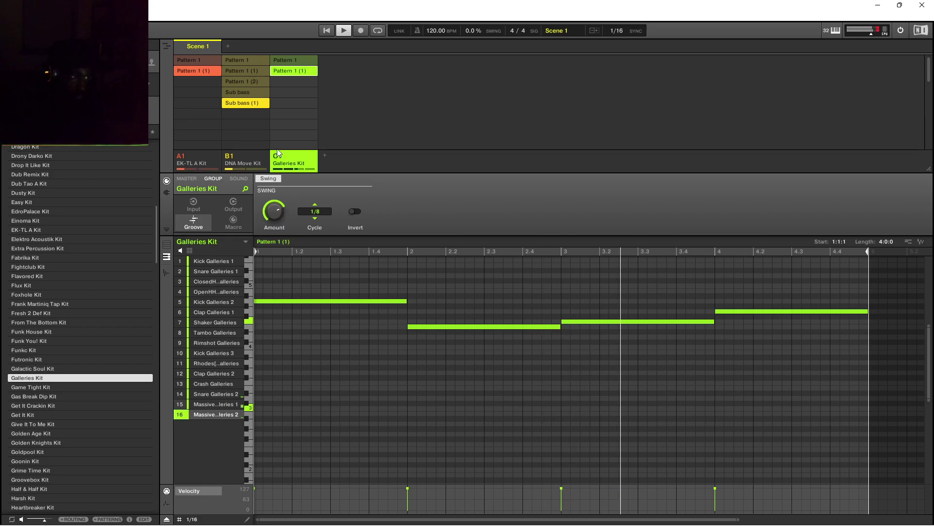
Compare the DNA Move Kit's Sub bass and Sub bass (1) patterns and the EK-TL A Kit's two patterns during playback.
left_click(250, 94)
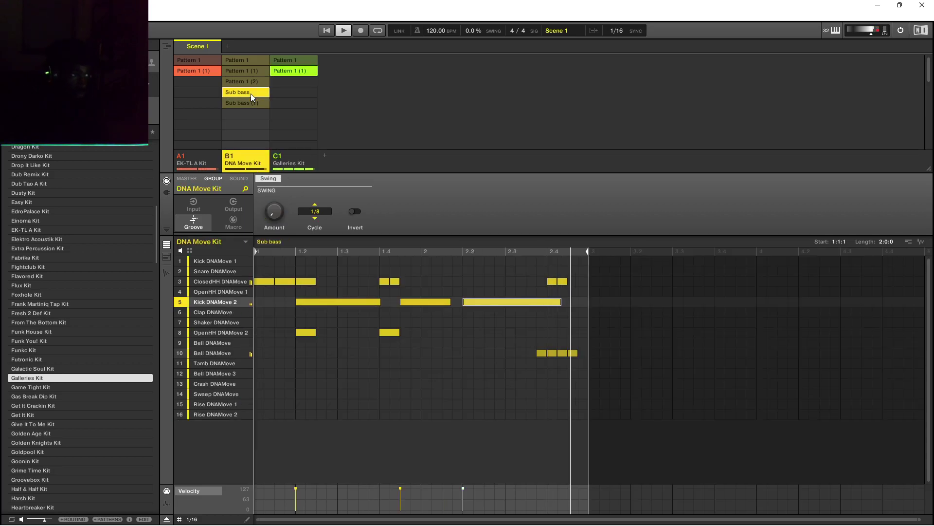
left_click(292, 71)
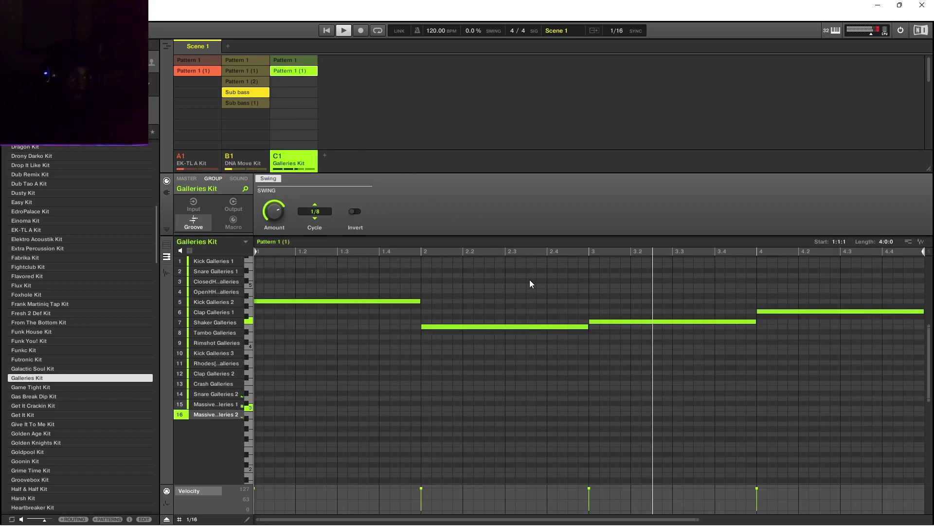
left_click(244, 102)
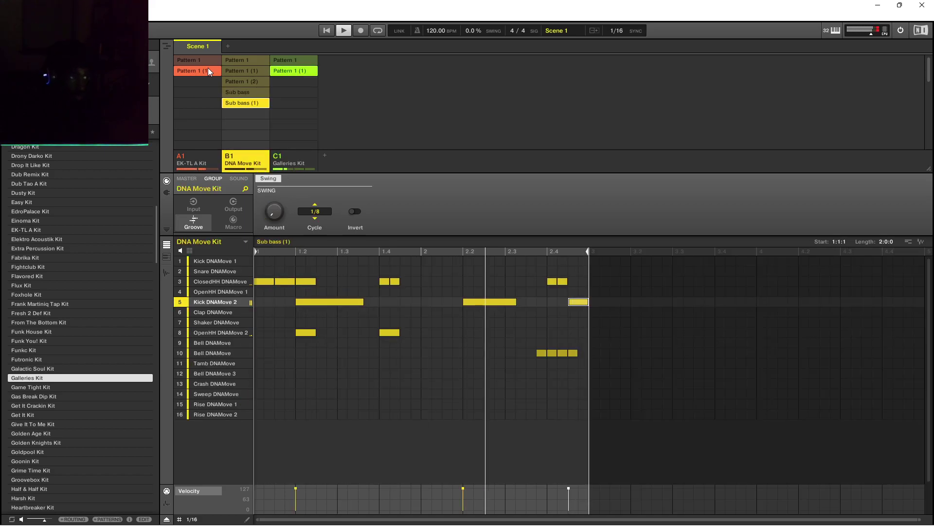
left_click(189, 60)
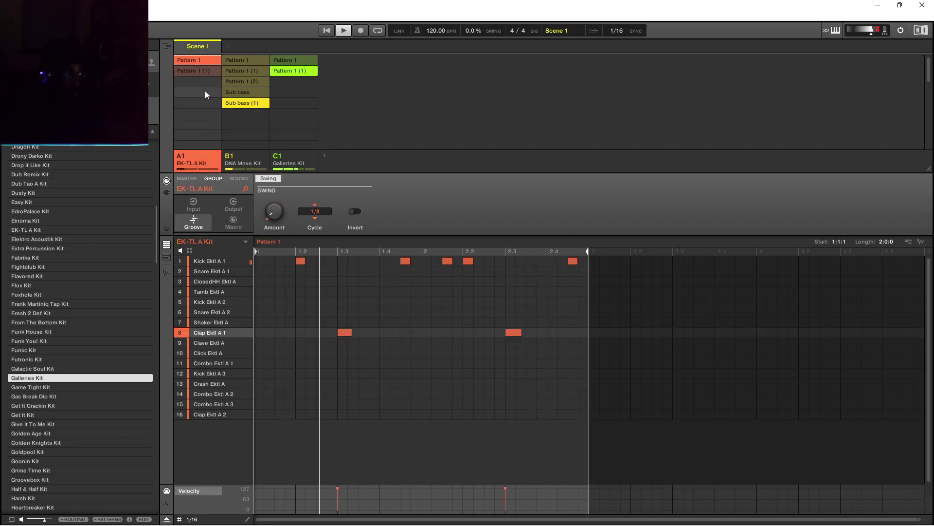
left_click(197, 71)
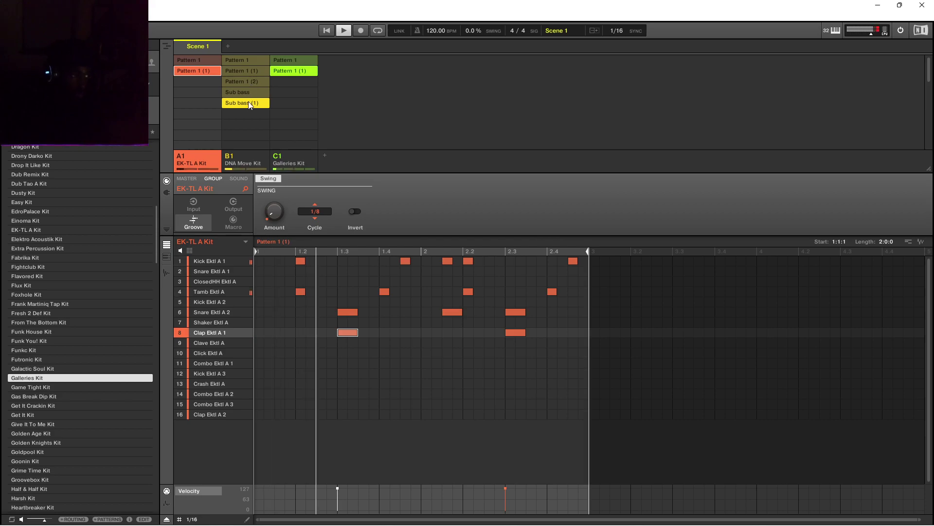
left_click(247, 104)
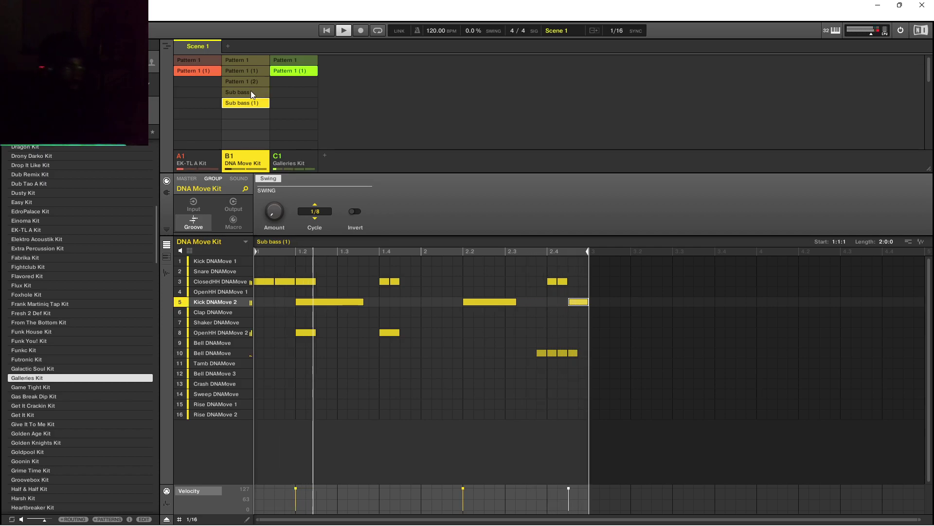
left_click(250, 91)
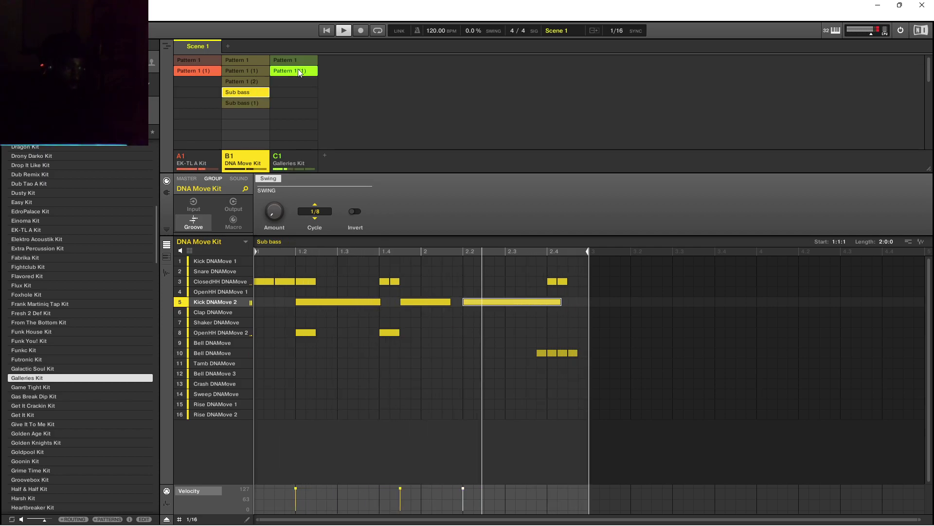
left_click(237, 104)
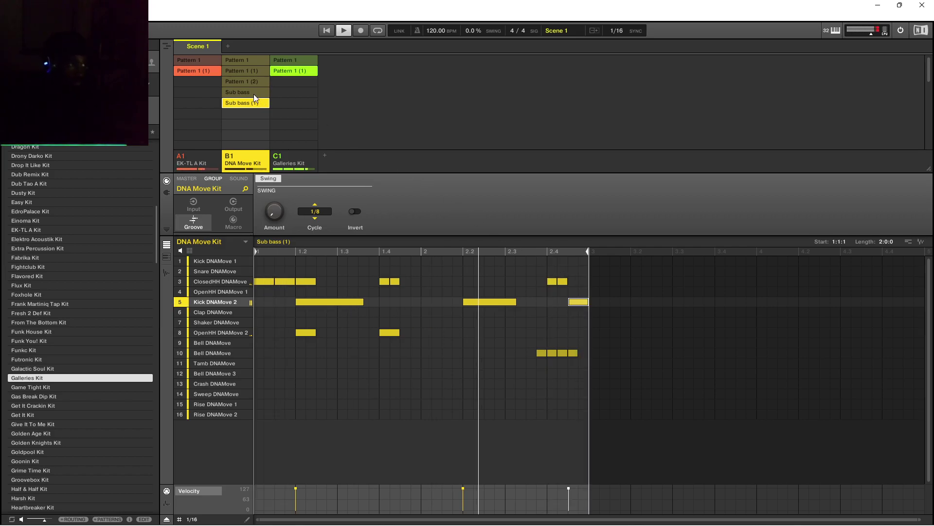
Switch the Galleries Kit to Pattern 1, check its Massive Galleries 1 notes by pitch, and pair it with the DNA Move Kit's Sub bass pattern.
left_click(298, 59)
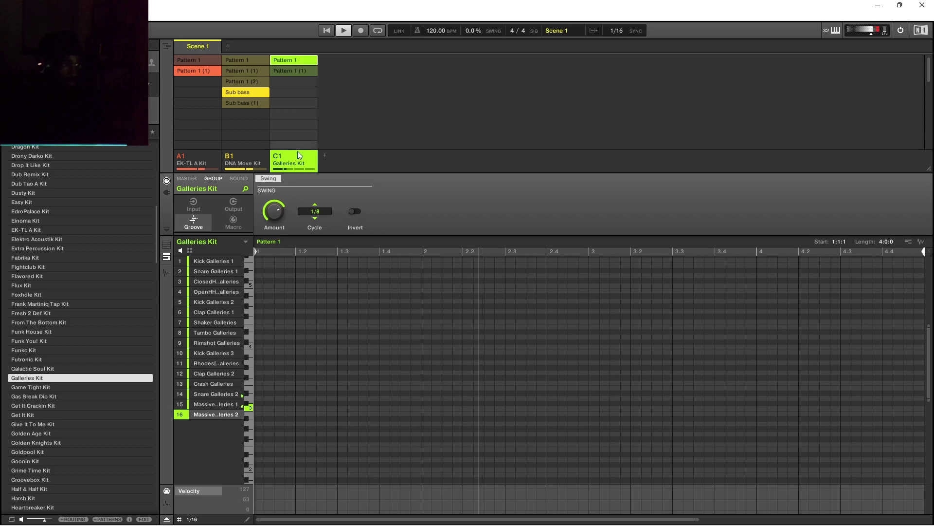
left_click(168, 248)
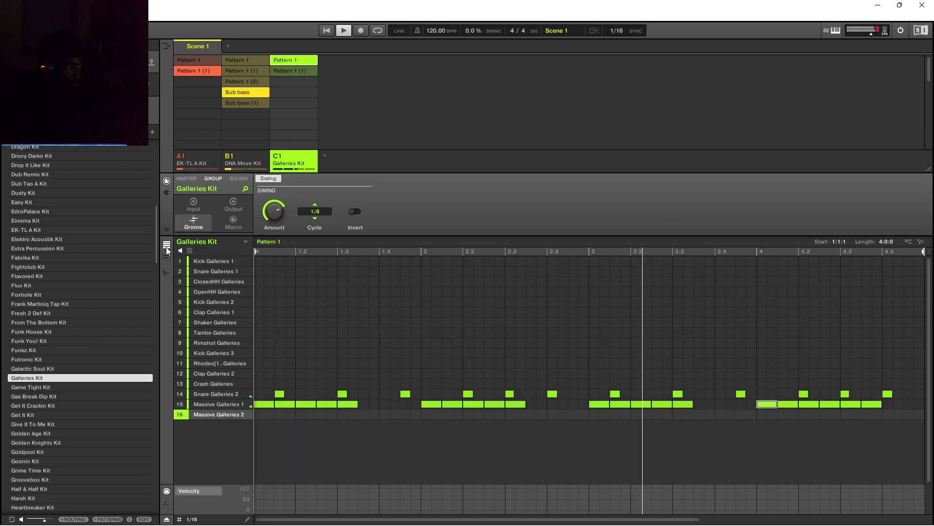
left_click(244, 104)
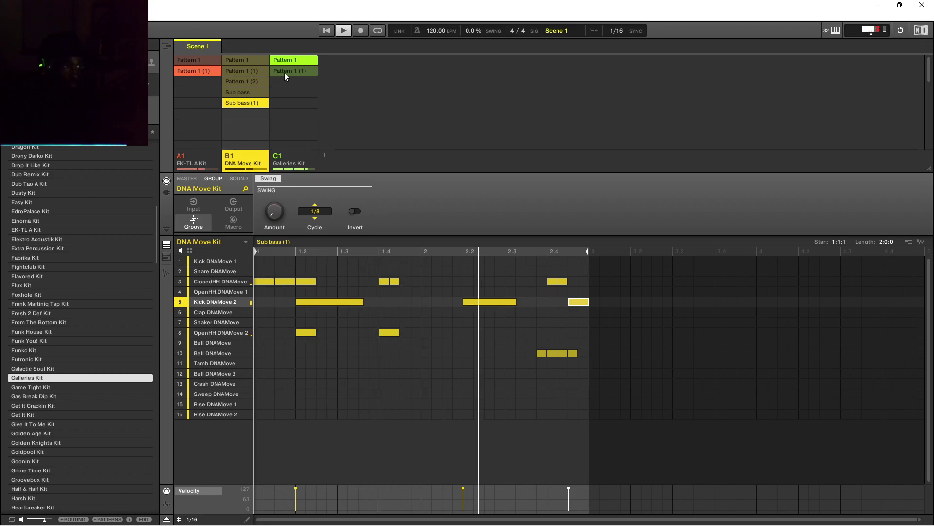
left_click(291, 59)
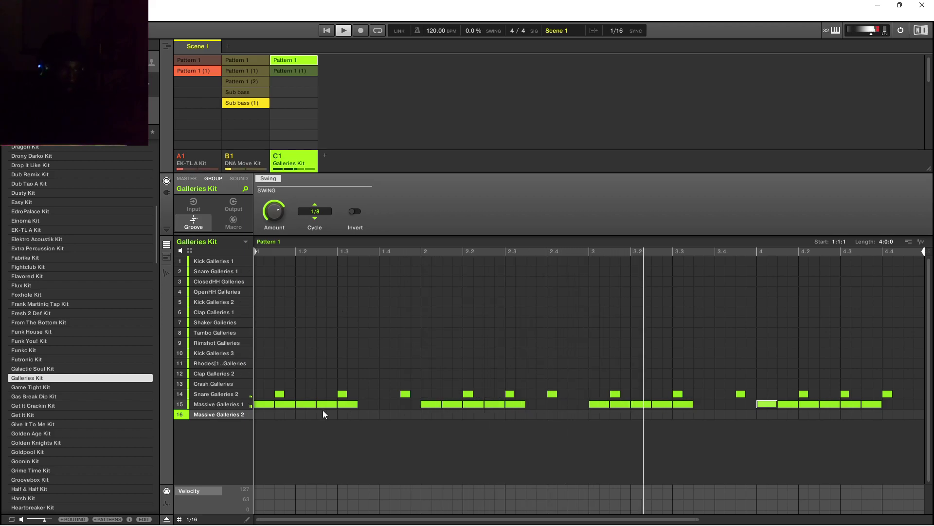
left_click(199, 405)
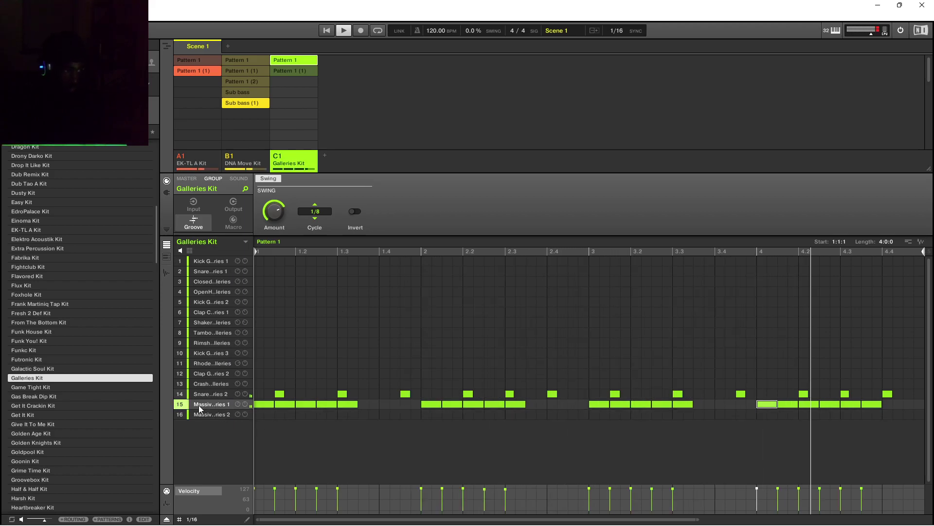
left_click(166, 257)
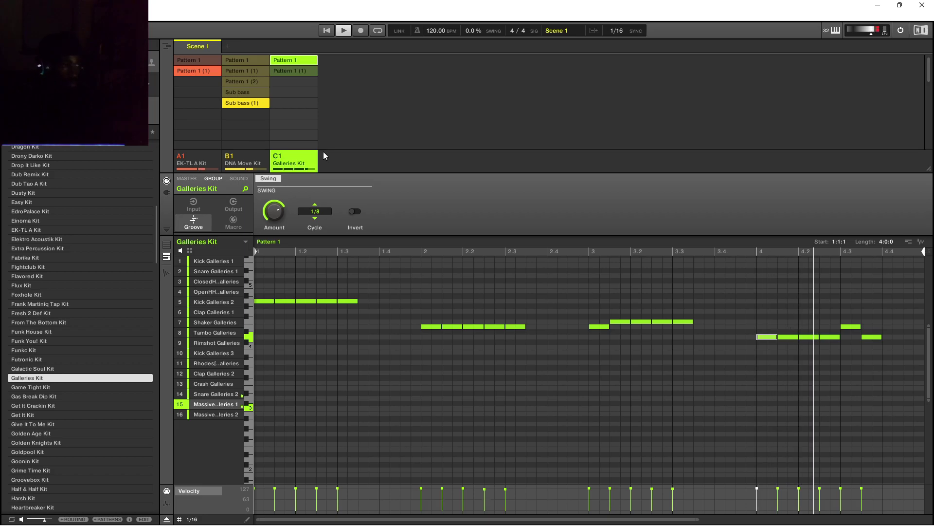
left_click(243, 93)
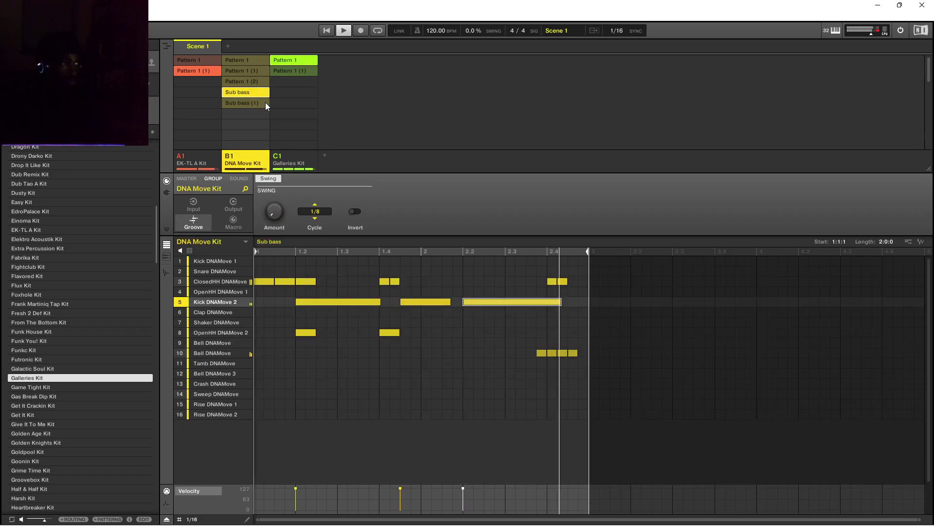
Add an empty fourth group and audition plucked-string presets for it, including Cepheid Variable and Asiarama.
left_click(325, 156)
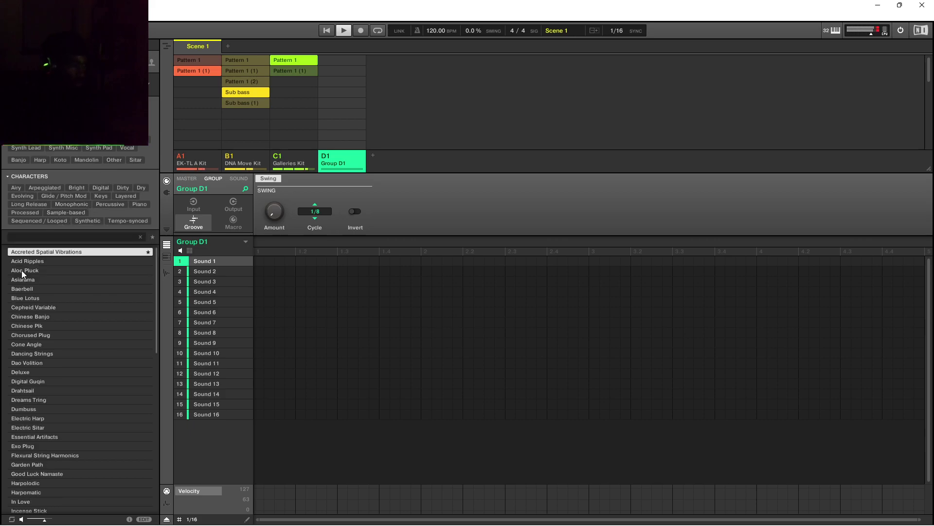
left_click(32, 308)
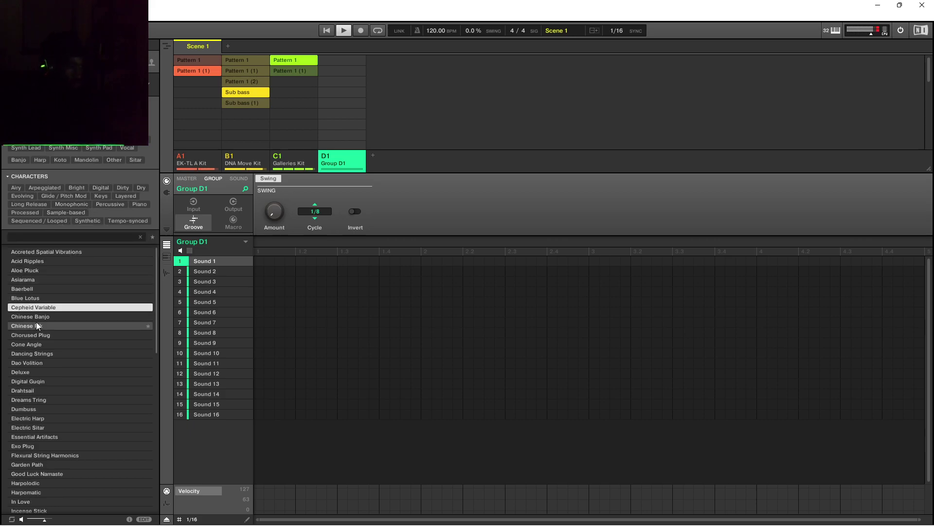
left_click(38, 288)
left_click(34, 270)
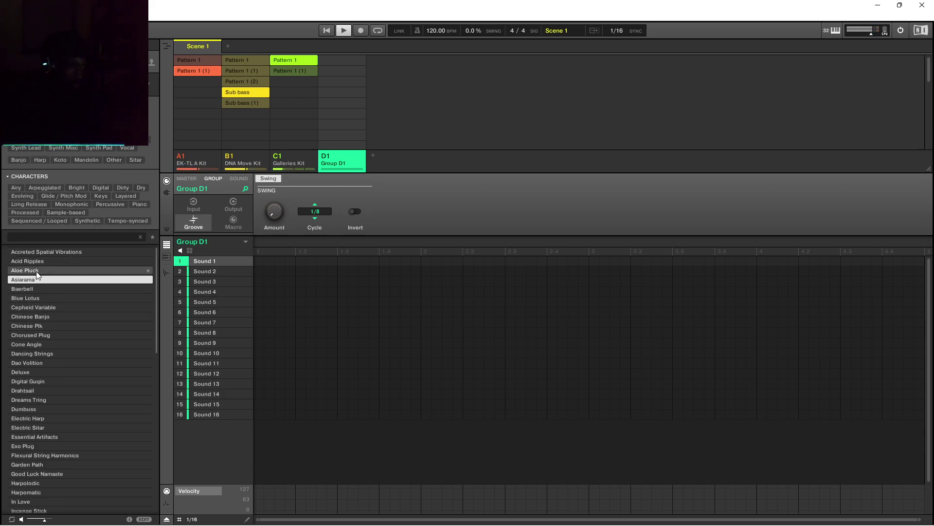
left_click(33, 336)
scroll(27, 343, "down", 2)
left_click(28, 328)
Check the Airy plucked-string presets, clear that filter and audition further presets, including Kuito and Ristglo Pad.
left_click(12, 189)
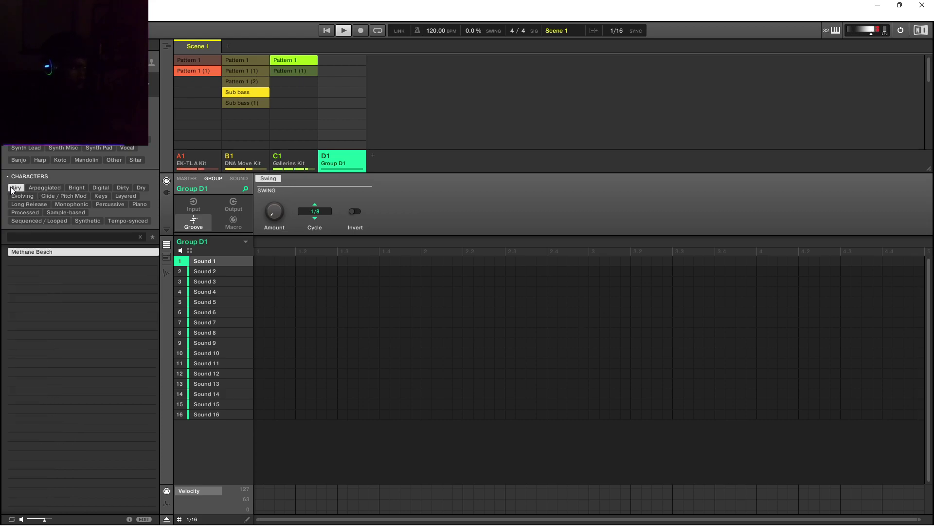
scroll(59, 389, "down", 2)
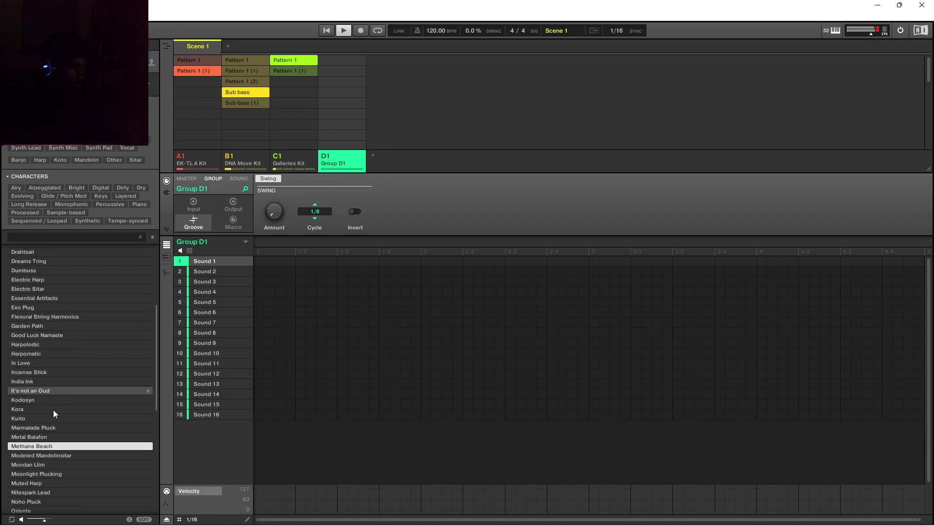
left_click(46, 415)
scroll(44, 414, "down", 2)
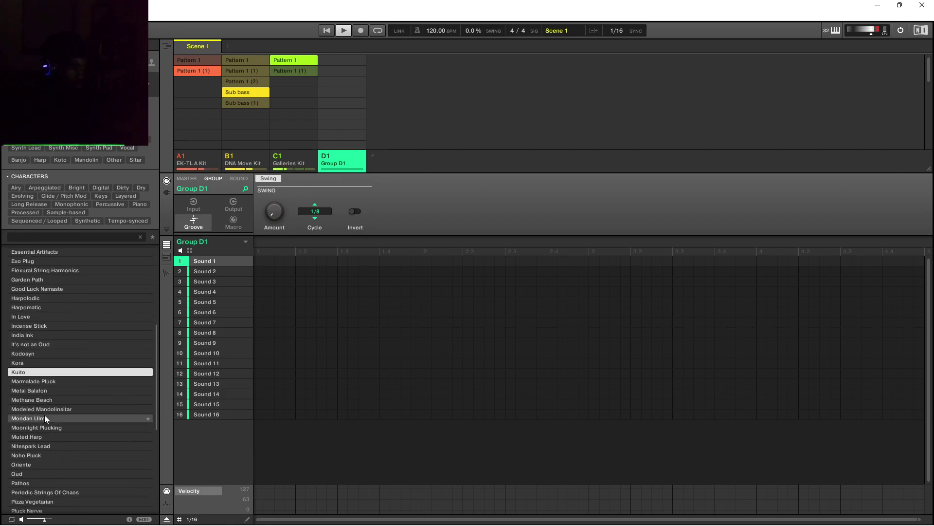
left_click(45, 415)
scroll(46, 424, "down", 3)
left_click(50, 439)
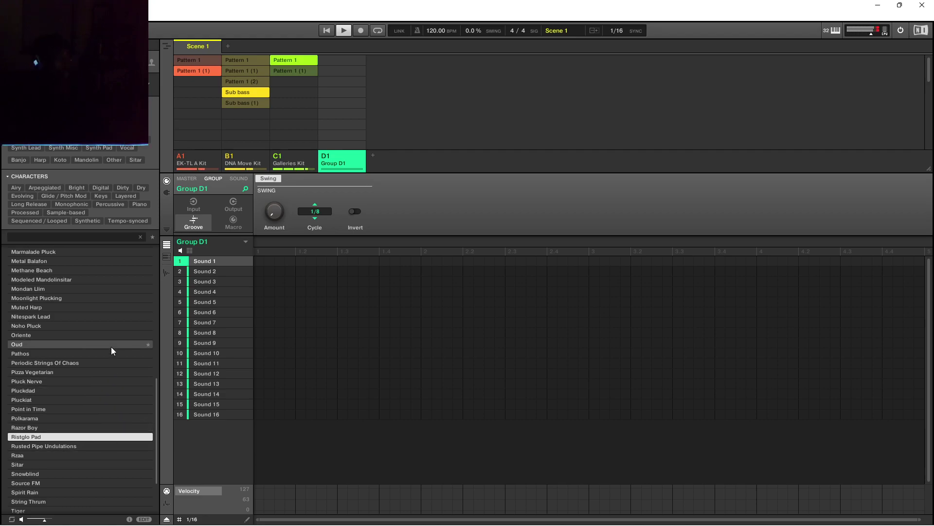
Audition Synth Pad presets such as Renegade and reed instrument presets such as Cold Fuzzies.
left_click(106, 148)
left_click(58, 397)
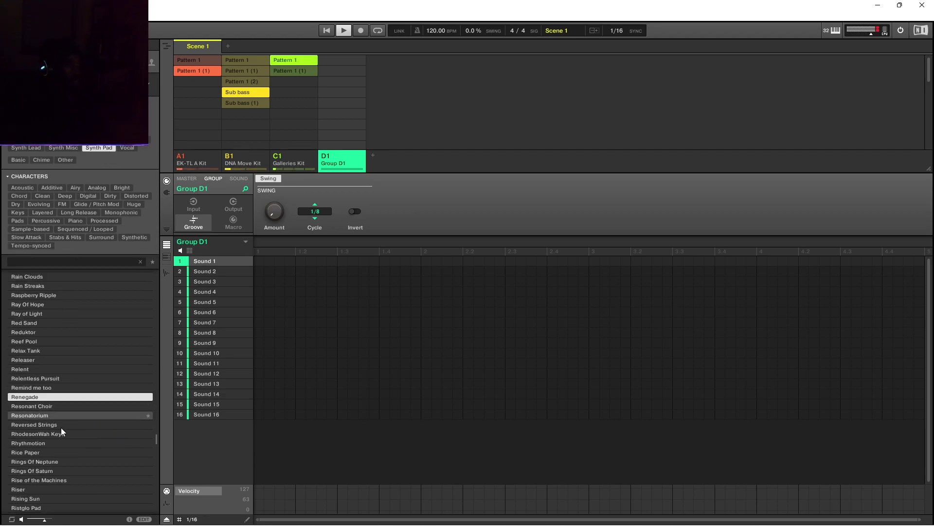
left_click(32, 140)
left_click(80, 351)
left_click(52, 316)
left_click(44, 289)
left_click(45, 305)
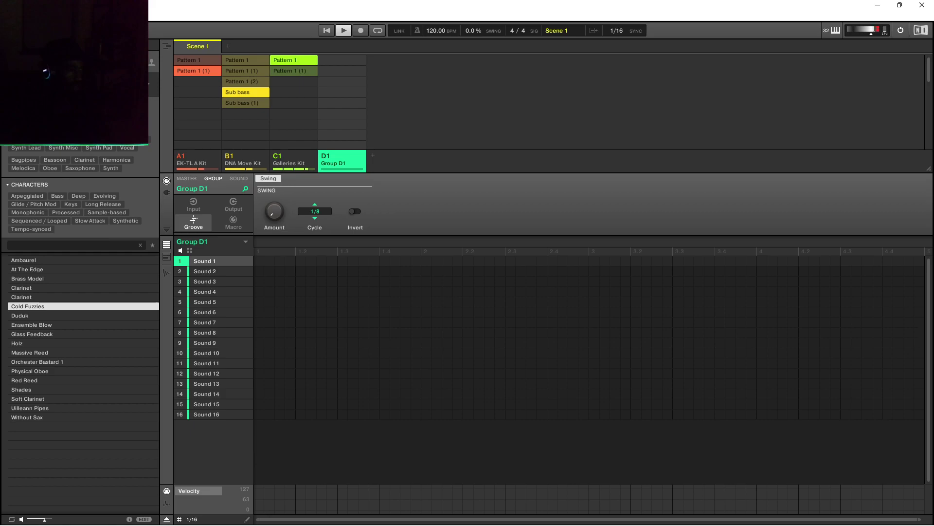
Filter the presets to flute instruments and load Breather into the first sound of Group D1.
left_click(29, 136)
left_click(62, 341)
left_click(57, 297)
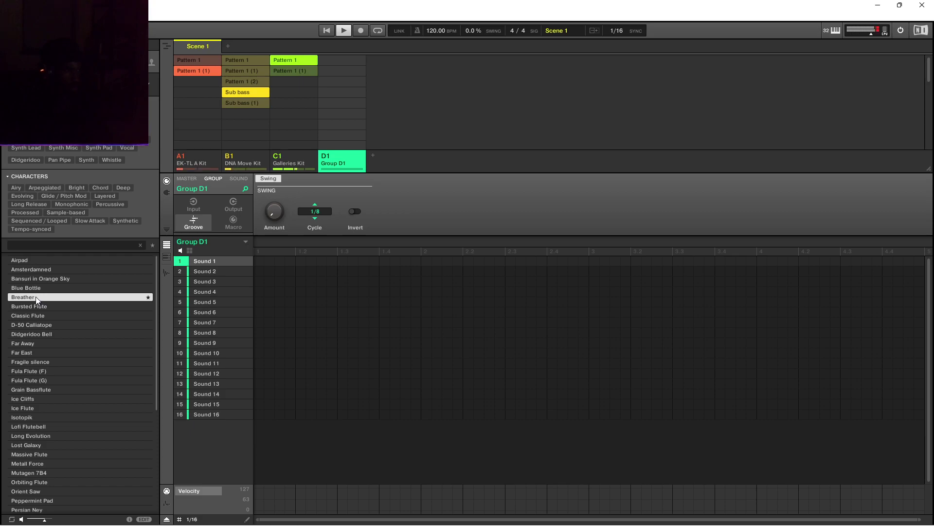
double_click(36, 297)
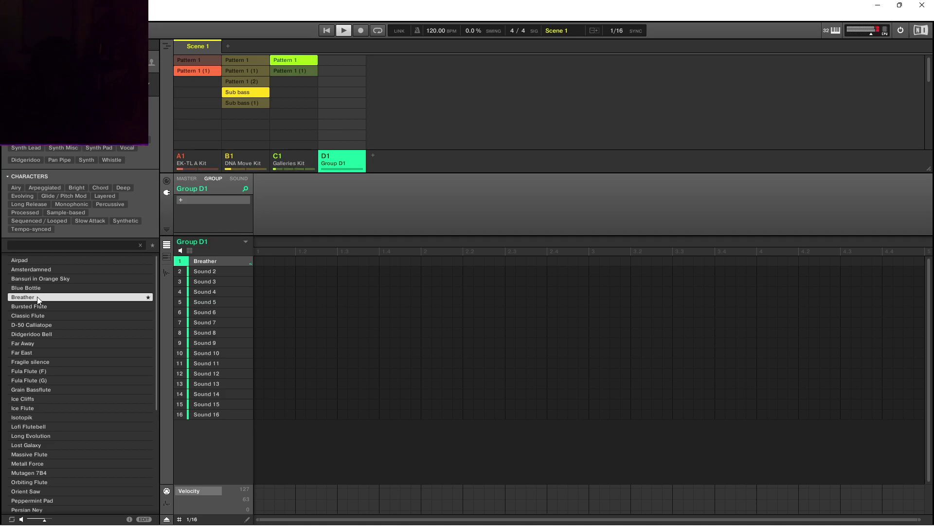
Restart playback and record a five-note Breather melody into a new pattern in Group D1.
key("space")
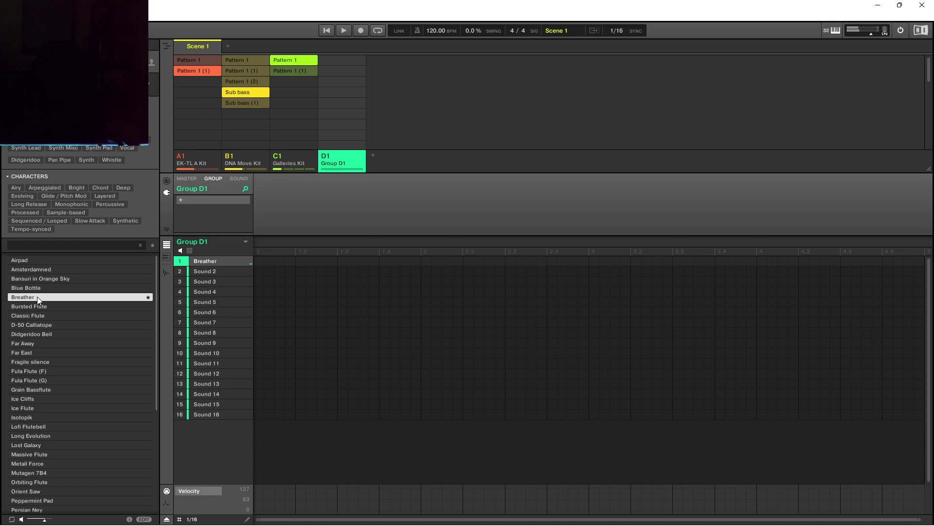
key("space")
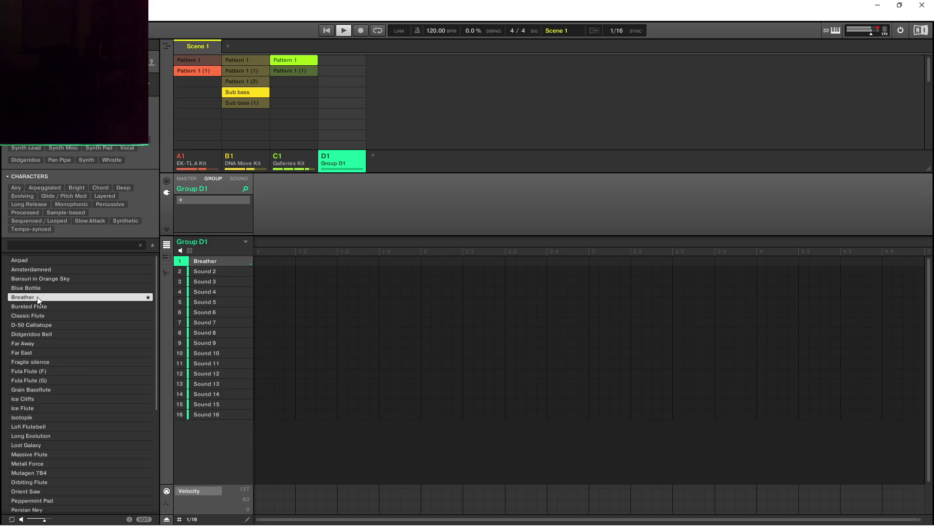
key("ctrl+r")
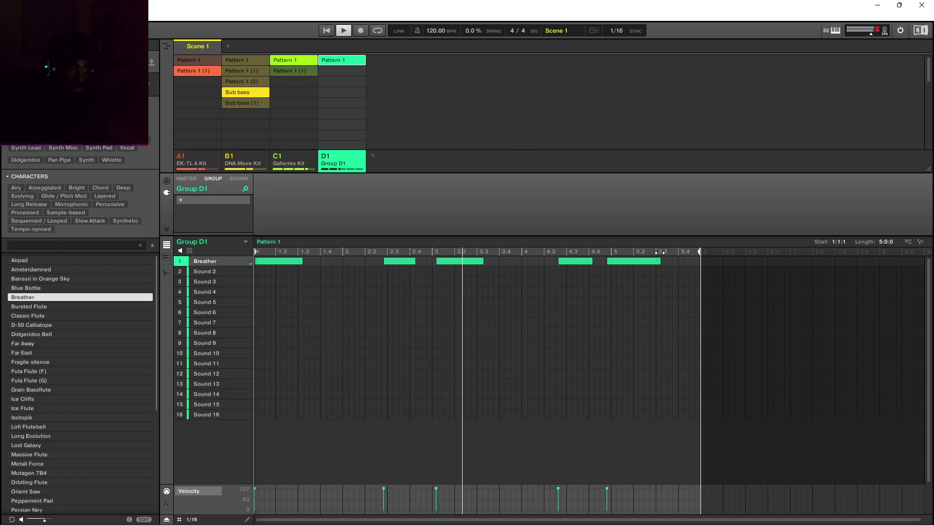
Shorten the Breather pattern to 4:0:0, deleting the note past its end and slightly trimming the first note.
left_click_drag(699, 252, 639, 254)
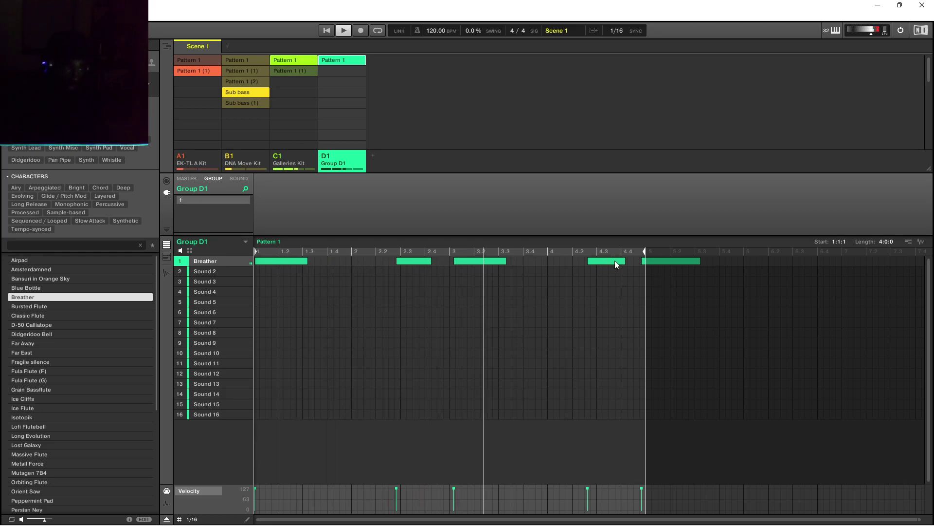
double_click(685, 259)
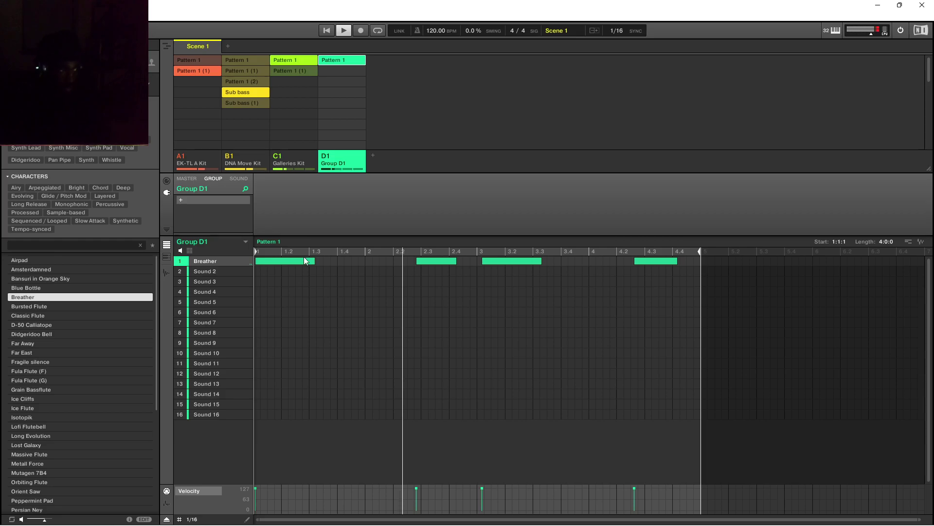
left_click_drag(316, 262, 310, 263)
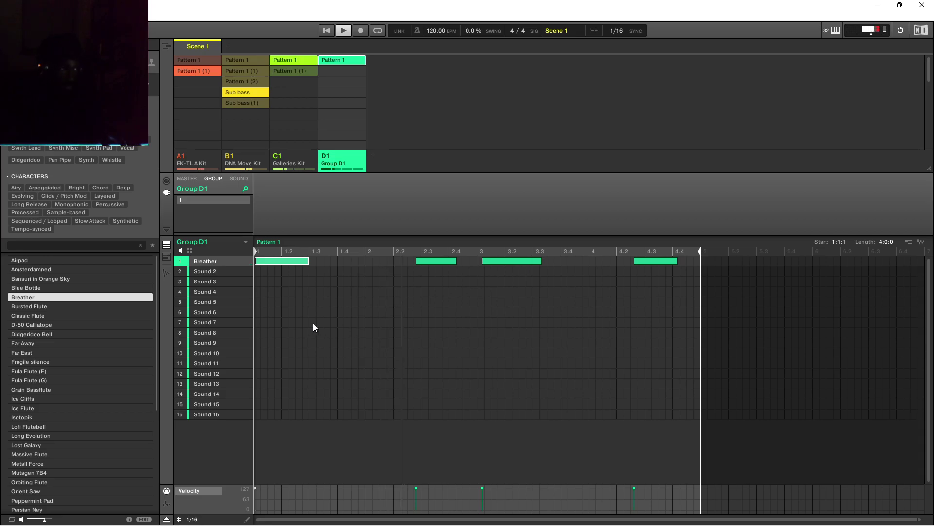
Select the empty fourth sound of Group D1 and audition flute presets from Far Away to Long Evolution.
left_click(206, 290)
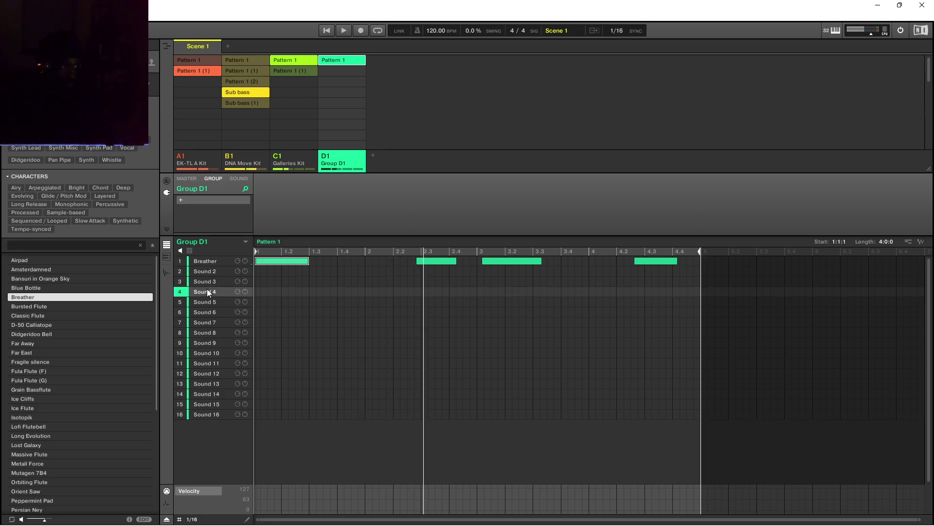
left_click(48, 344)
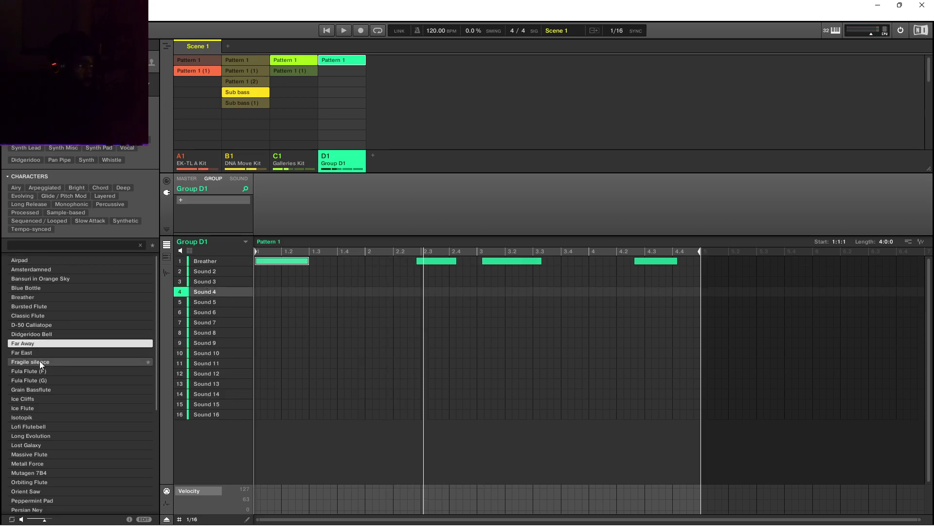
left_click(30, 380)
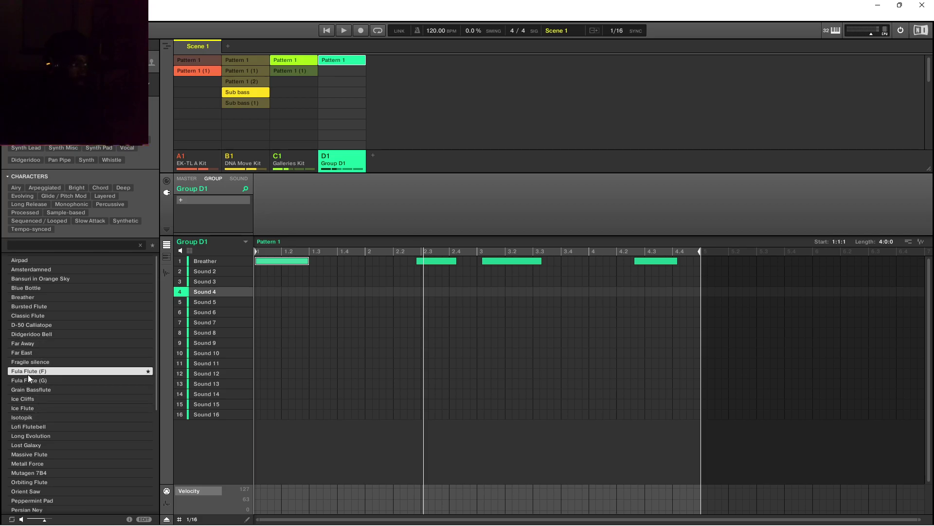
left_click(27, 390)
left_click(26, 417)
left_click(27, 424)
left_click(30, 435)
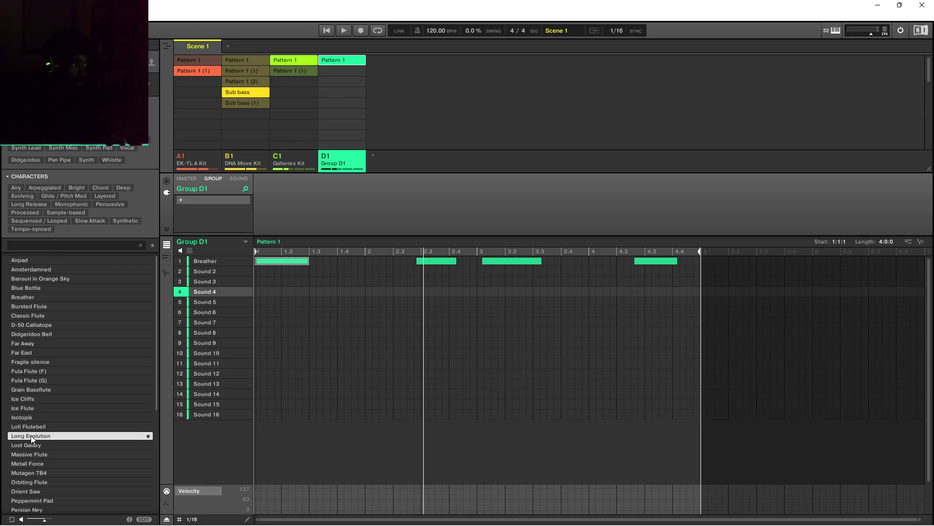
Audition further flute presets, including Metall Force, Massive Flute and Orient Saw.
left_click(30, 444)
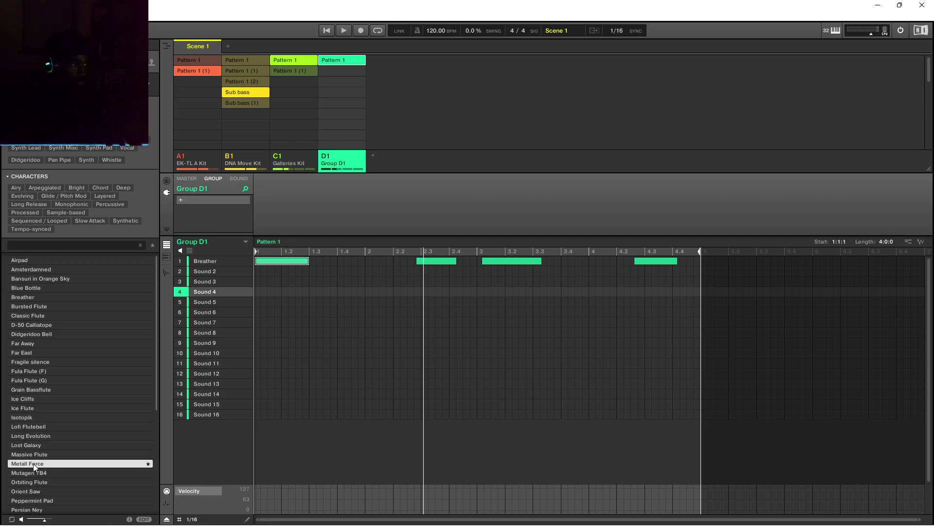
left_click(34, 455)
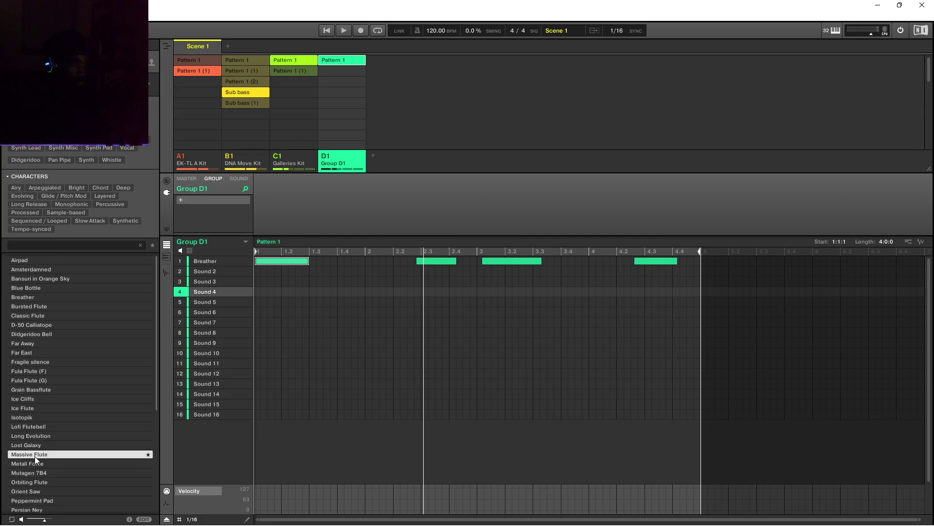
scroll(37, 465, "down", 1)
left_click(37, 465)
left_click(36, 472)
left_click(36, 464)
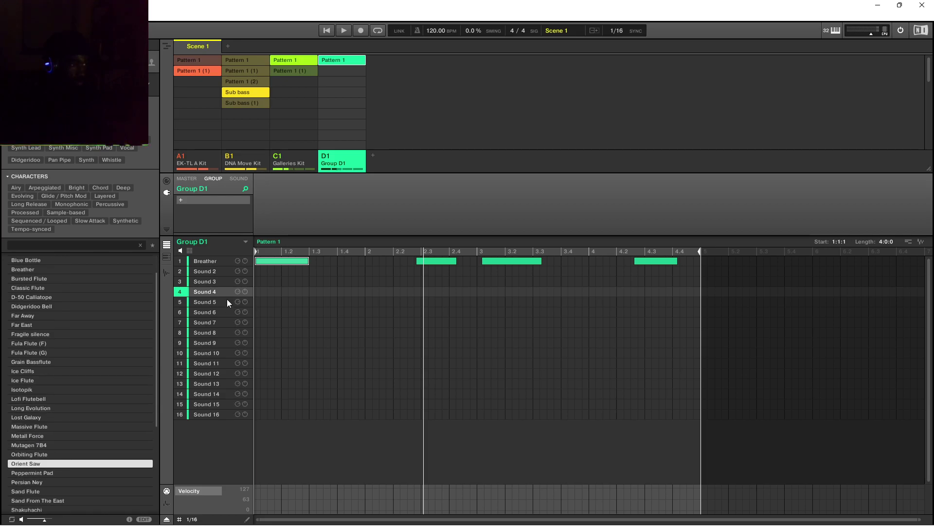
Load the Orient Saw preset into the second sound of Group D1 and start playback.
left_click(215, 274)
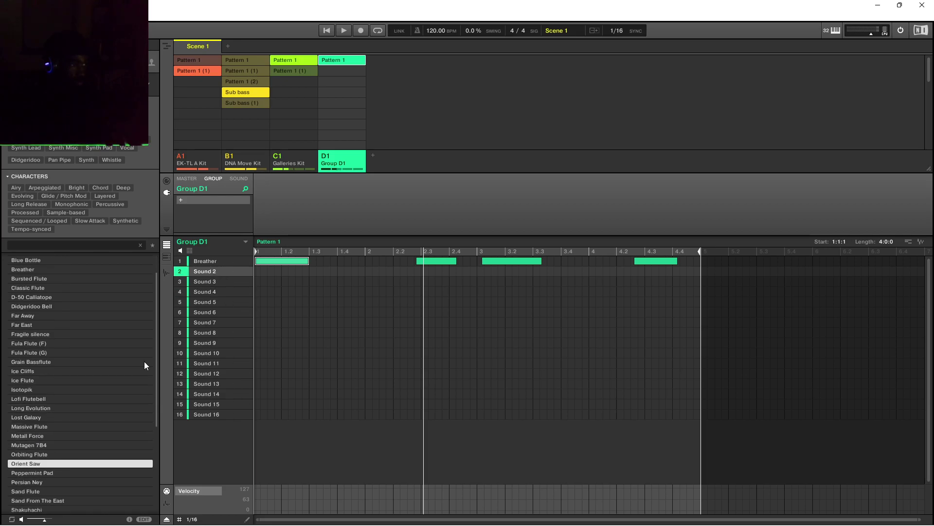
double_click(39, 462)
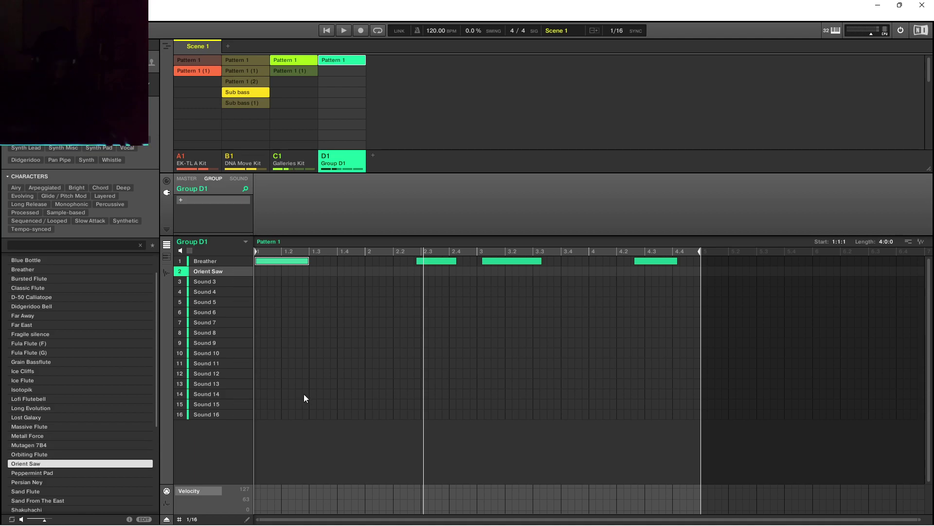
key("space")
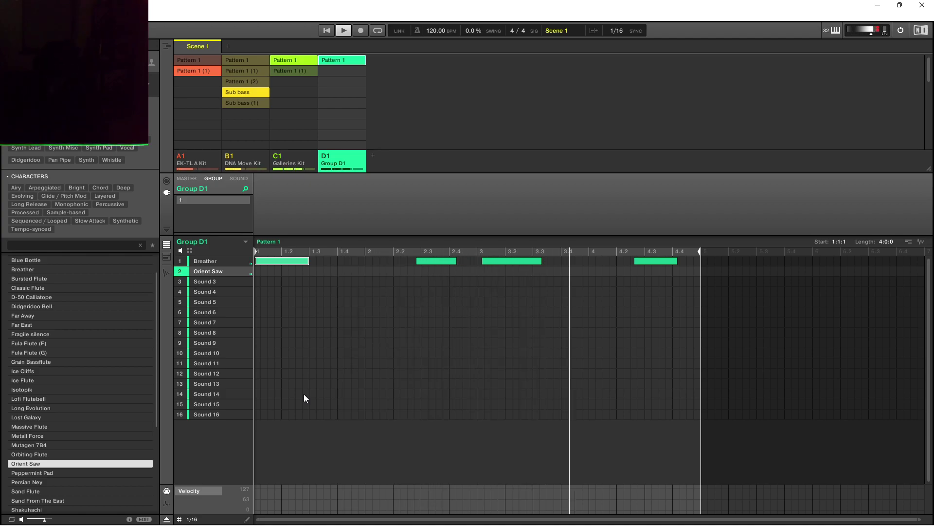
Record a four-note Orient Saw line into Pattern 1 of Group D1, undoing the rejected takes.
key("ctrl+r")
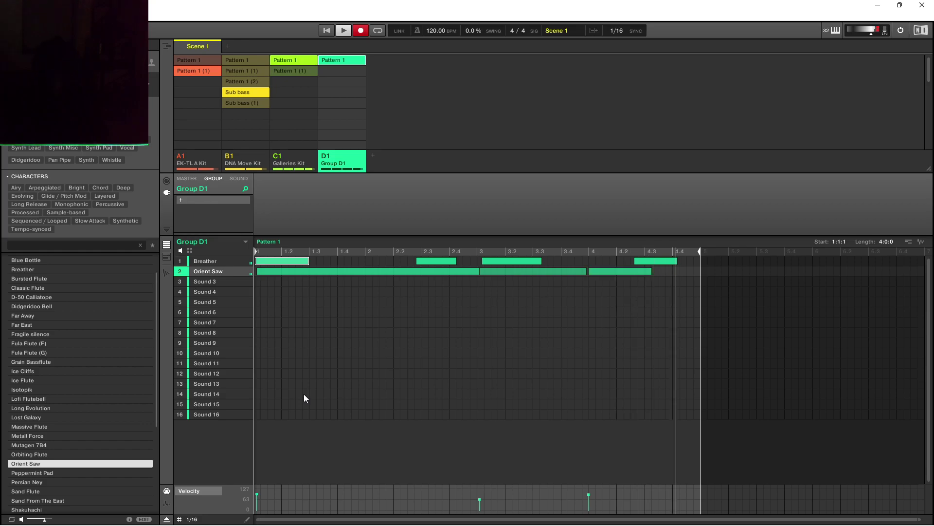
key("ctrl+z")
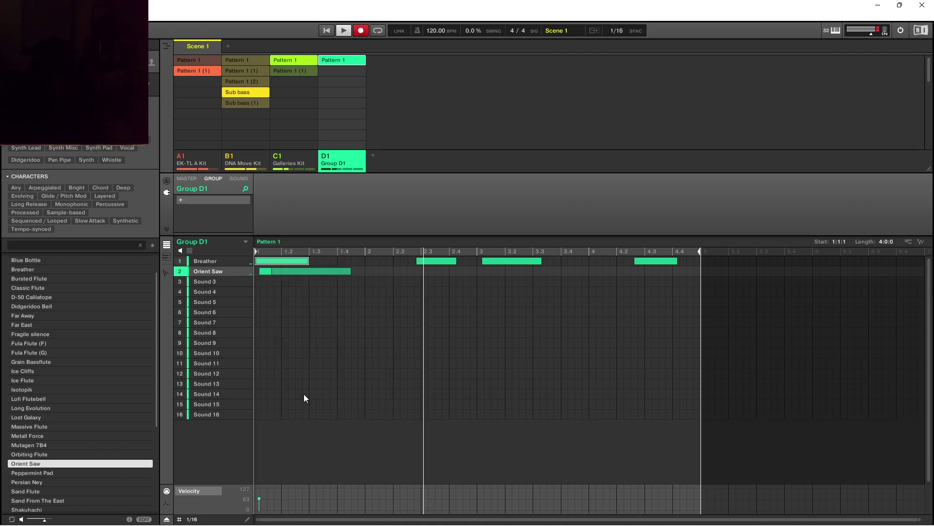
key("ctrl+z")
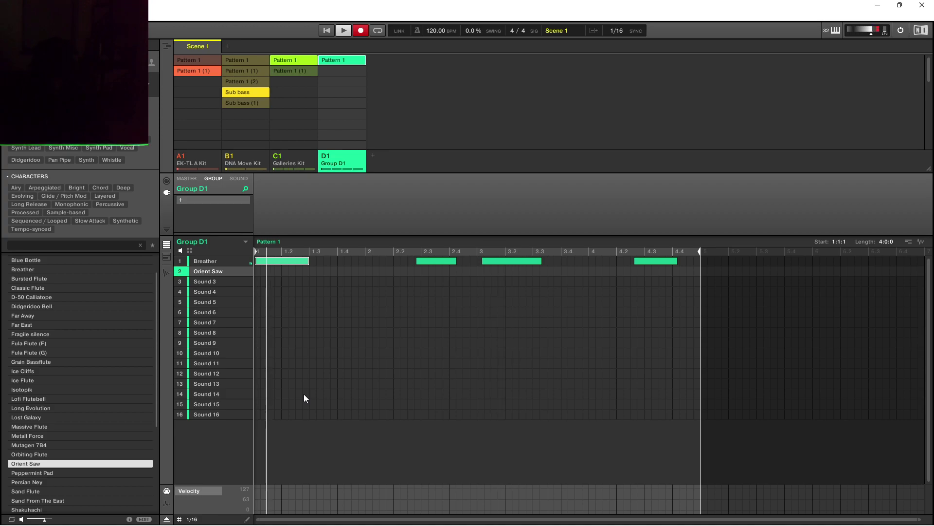
key("space")
key("space")
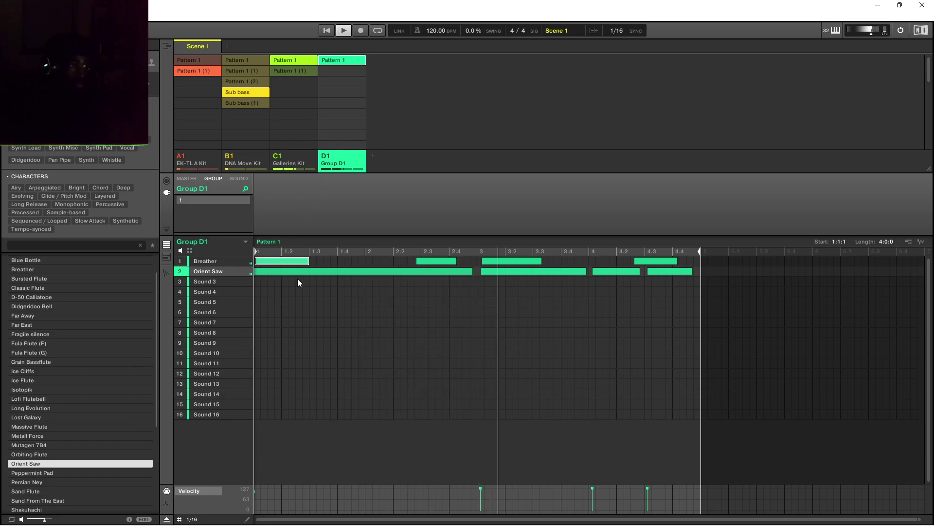
Try deleting the Orient Saw notes and duplicating Pattern 1 of Group D1, and undo both changes.
left_click_drag(275, 286, 666, 273)
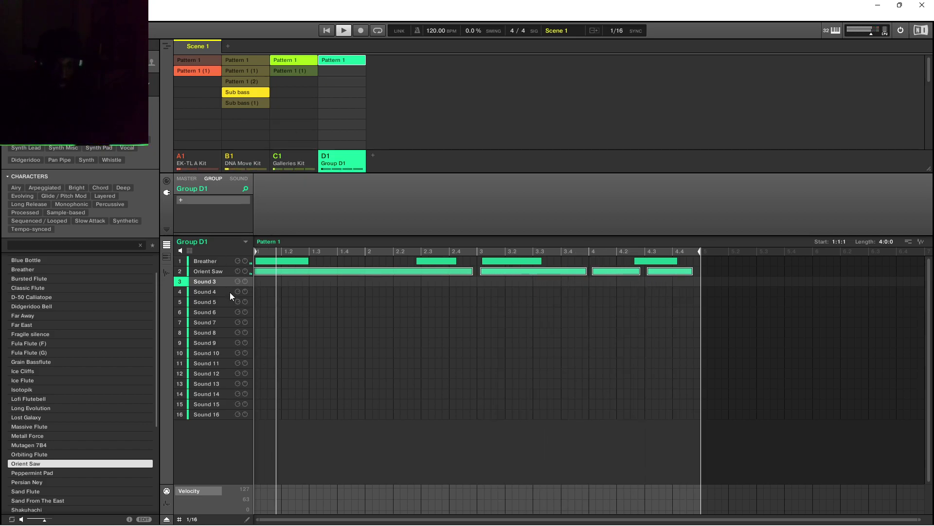
key("Delete")
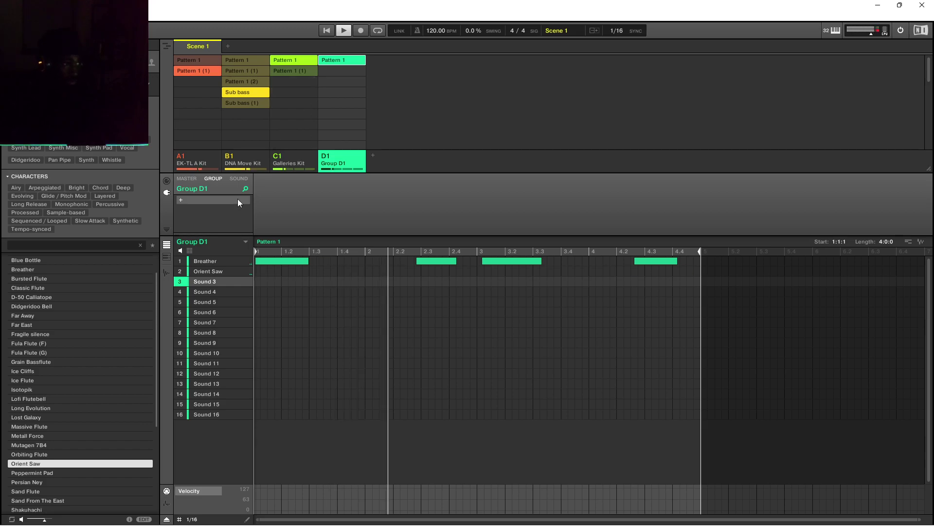
right_click(335, 60)
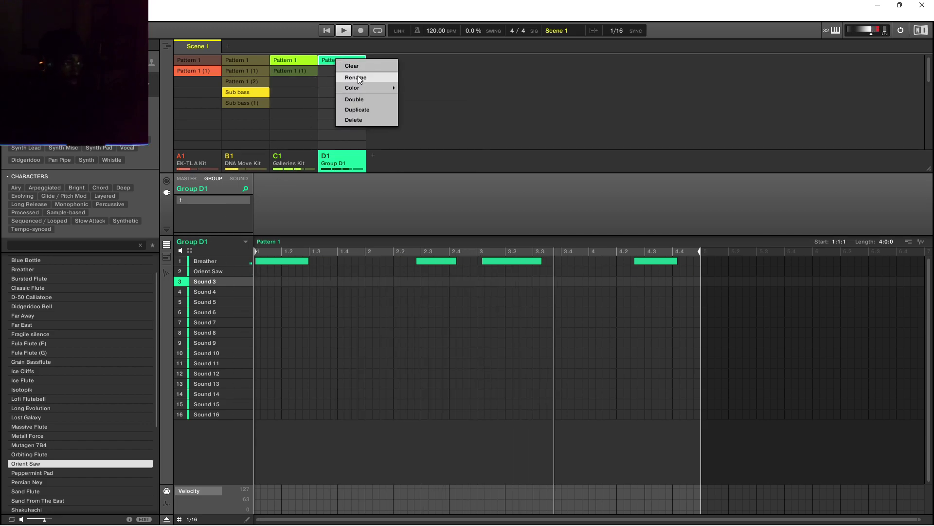
left_click(358, 110)
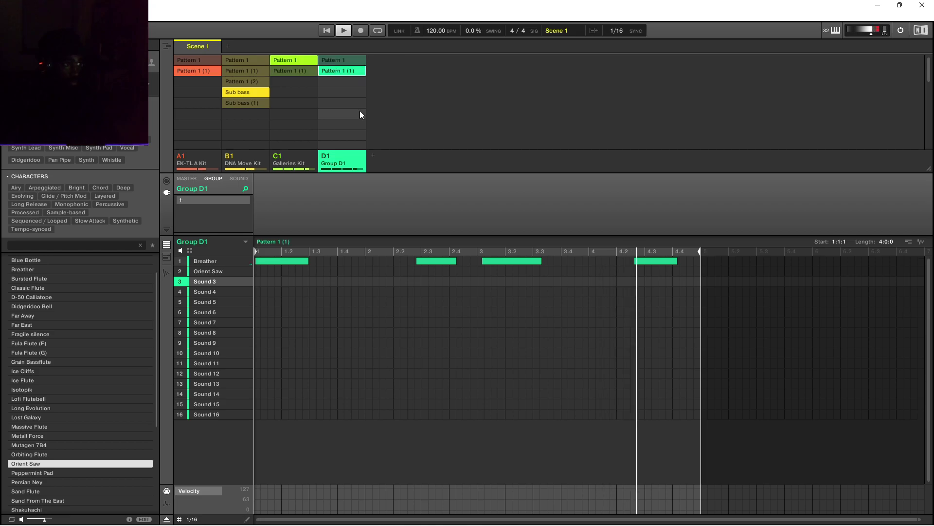
left_click(216, 271)
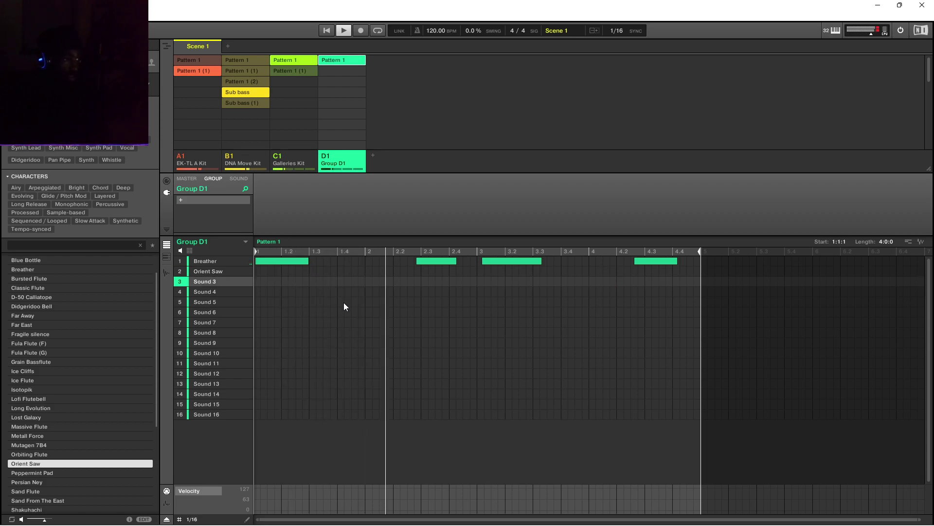
key("ctrl+z")
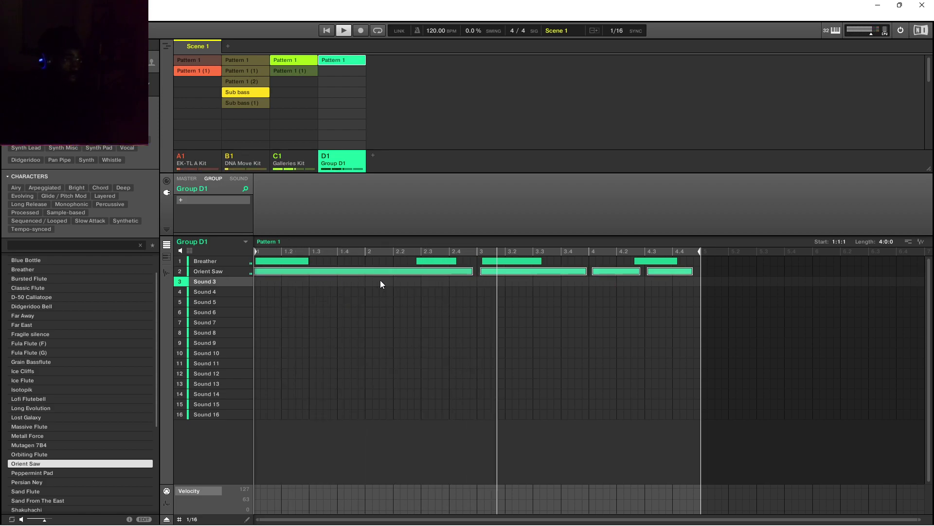
Duplicate Group D1's Pattern 1 with both parts and delete all Orient Saw notes from the original.
right_click(350, 60)
left_click(385, 110)
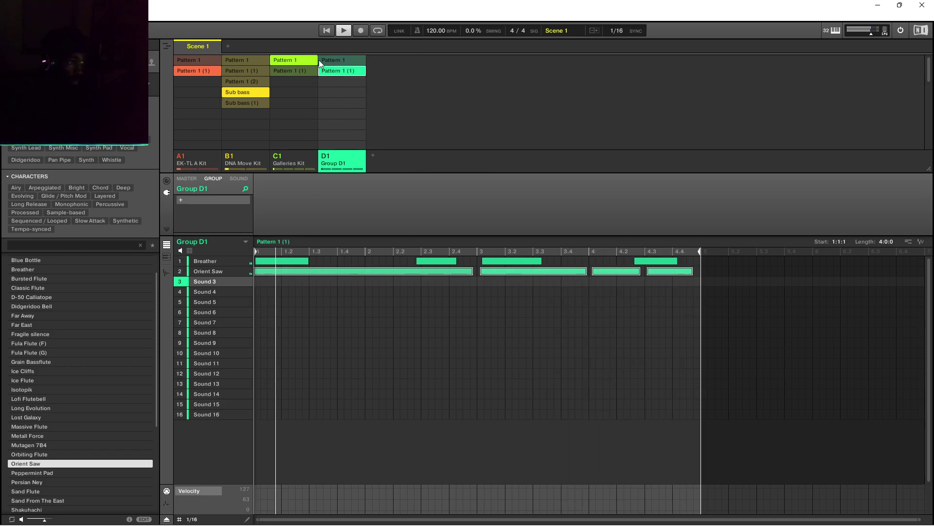
left_click(345, 62)
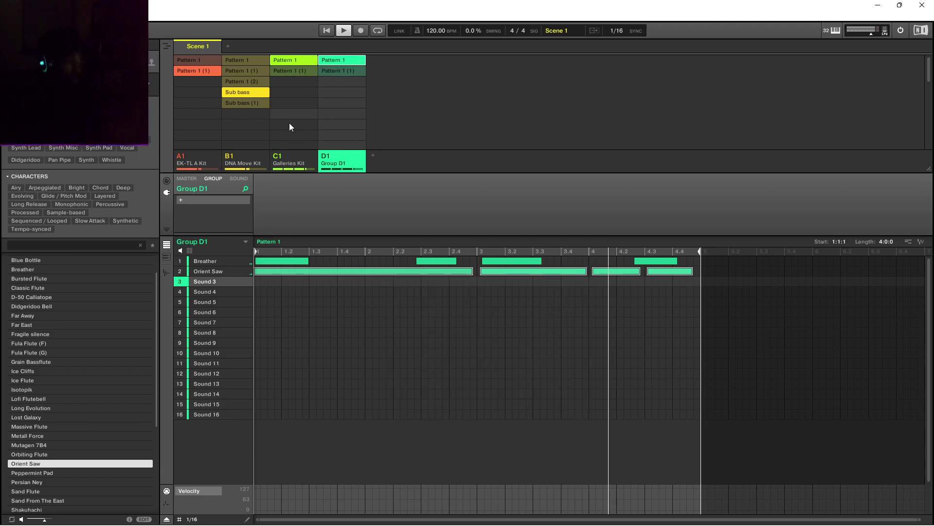
left_click_drag(292, 287, 670, 280)
left_click_drag(368, 286, 680, 282)
key("Delete")
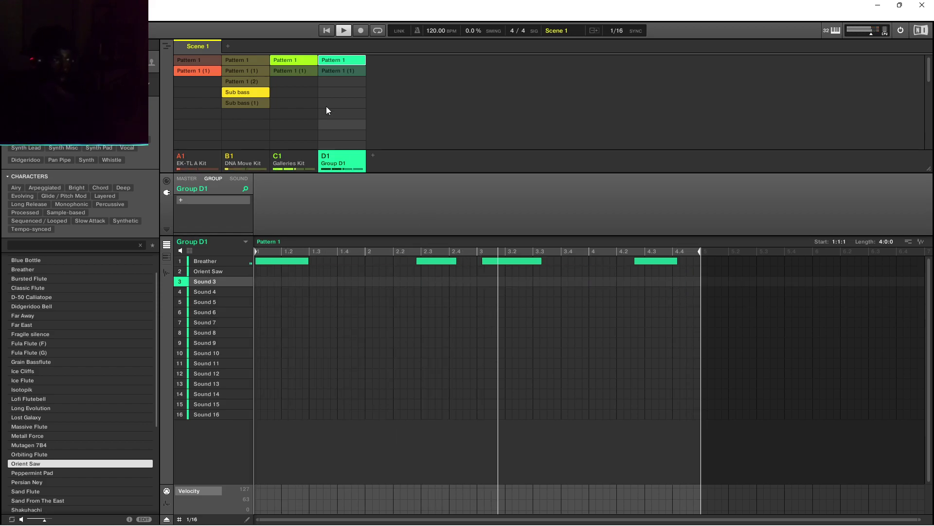
Activate Pattern 1 (1) in Group D1, Sub bass (1) in DNA Move Kit, Pattern 1 in EK-TL A Kit and Pattern 1 (1) in Galleries Kit.
left_click(343, 71)
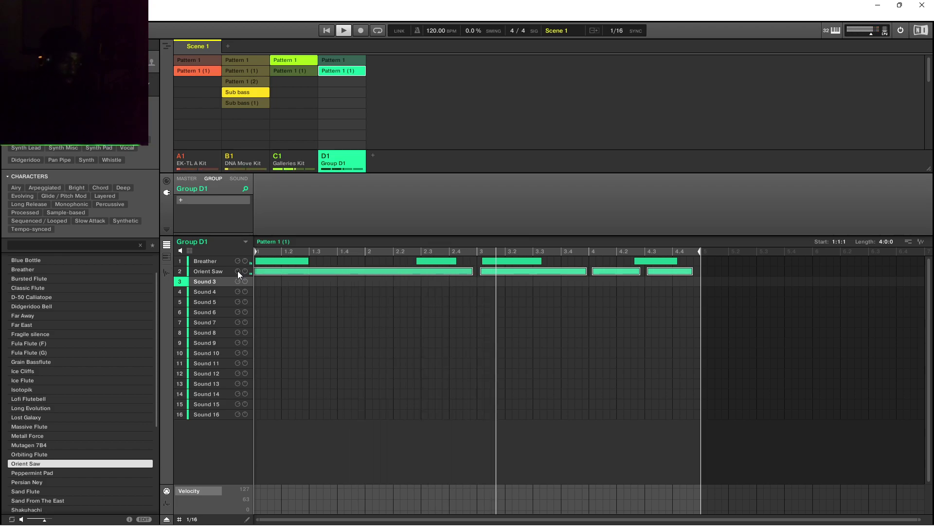
left_click(246, 104)
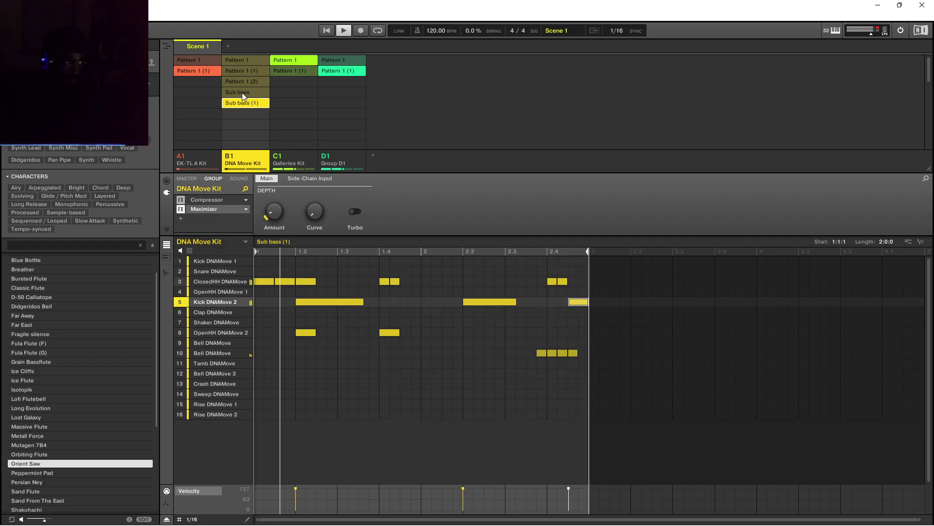
left_click(197, 60)
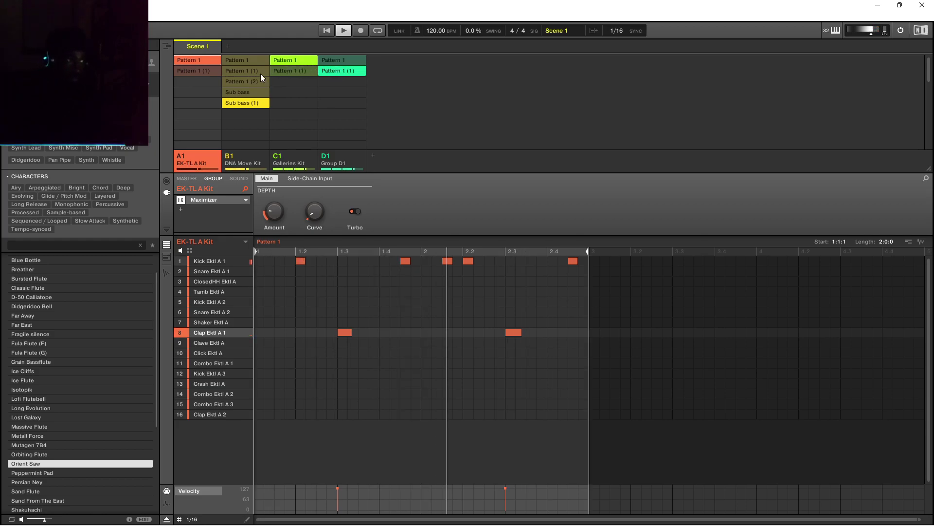
left_click(291, 72)
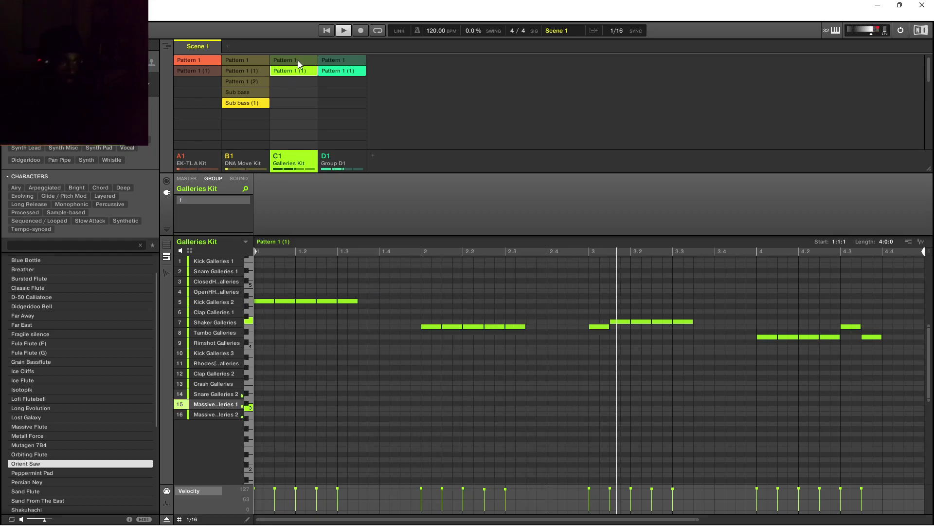
Remove Pattern 1 (1) of Group D1 from the scene and activate the Breather-only Pattern 1 instead.
left_click(345, 72)
left_click(345, 72)
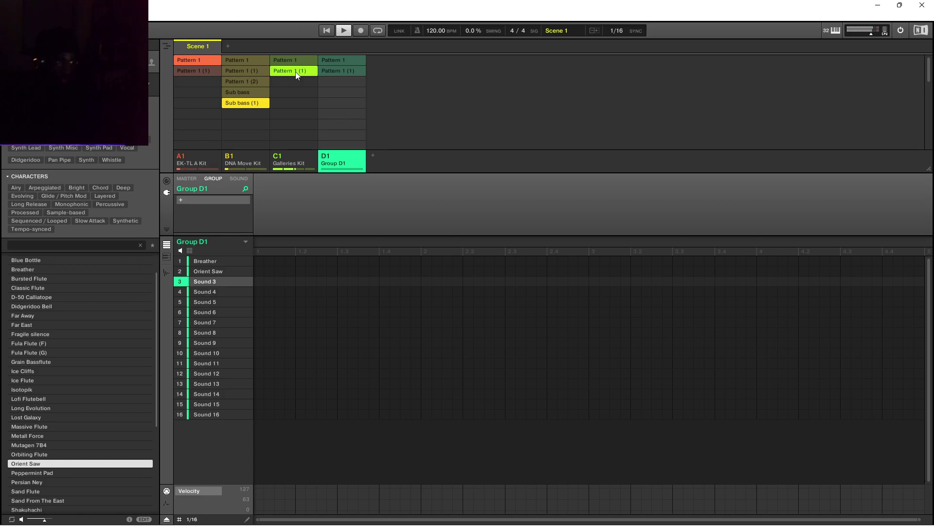
left_click(339, 62)
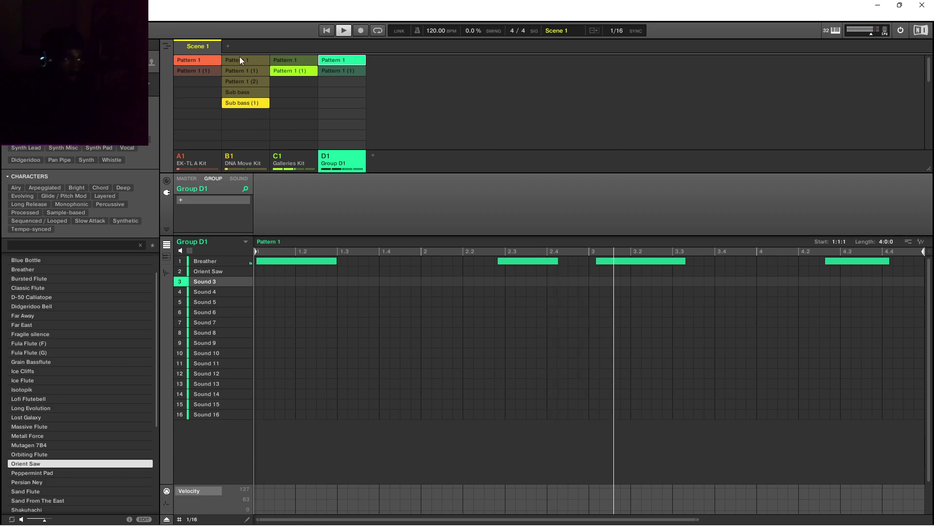
Review Sub bass (1) of the DNA Move Kit and Pattern 1 (1) of the Galleries Kit in group view.
left_click(252, 104)
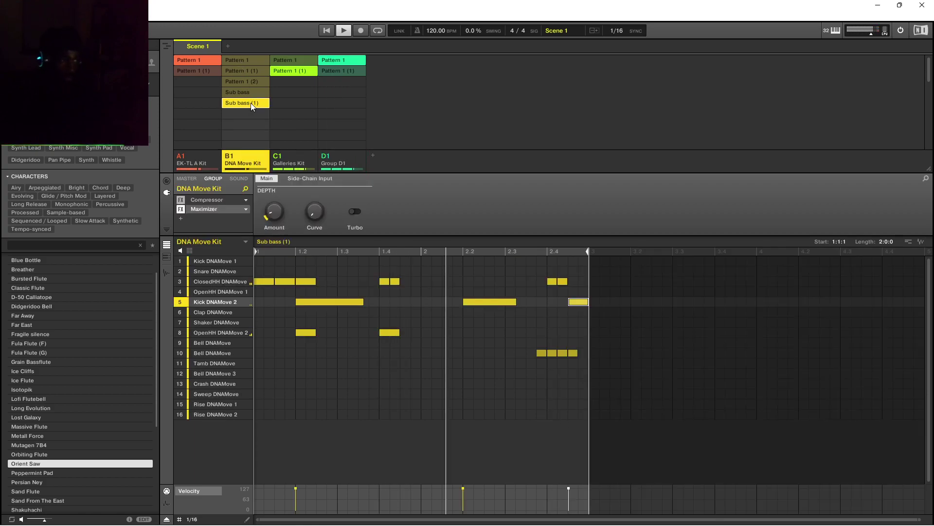
left_click(296, 71)
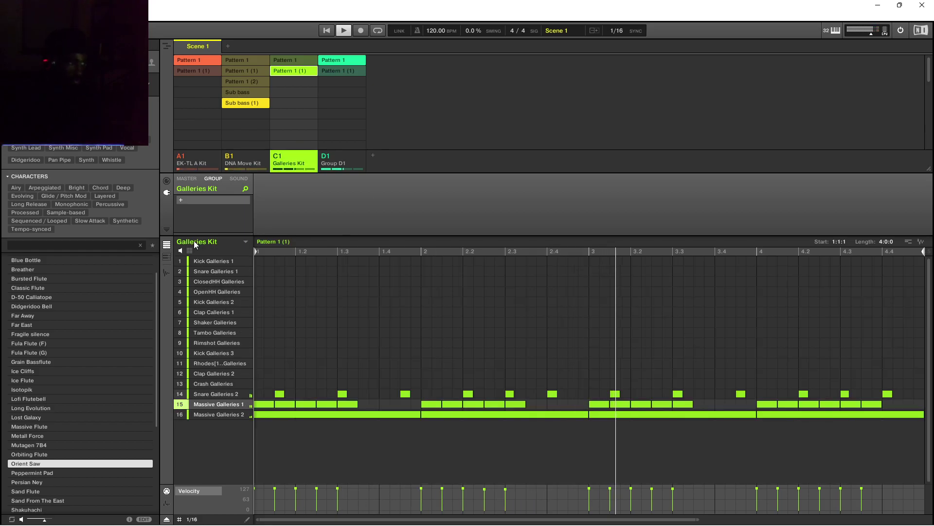
left_click(166, 252)
left_click(165, 244)
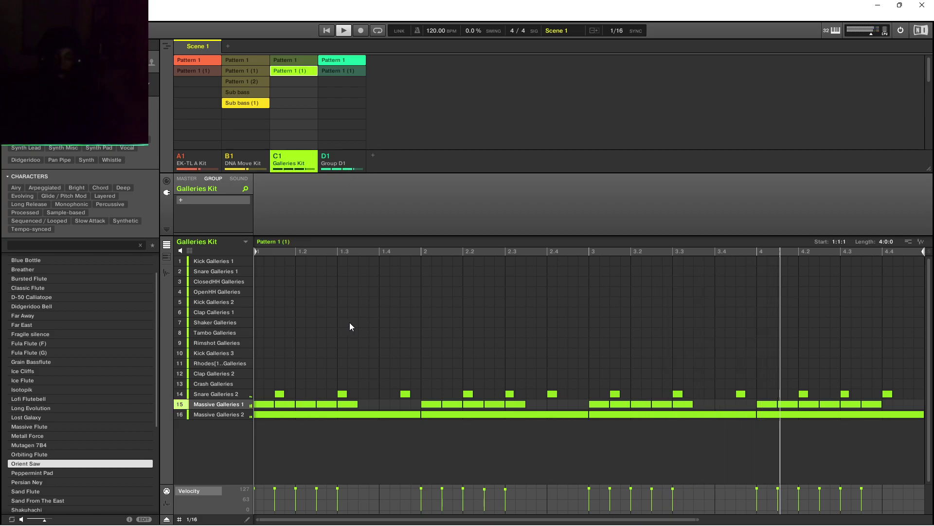
Compare the DNA Move Kit's Sub bass and Sub bass (1) patterns, then duplicate Sub bass.
left_click(247, 93)
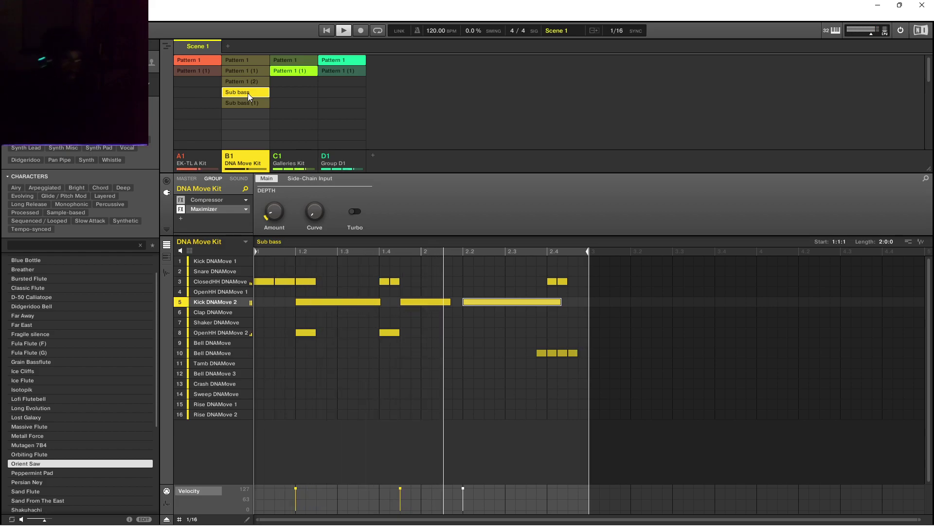
left_click(250, 101)
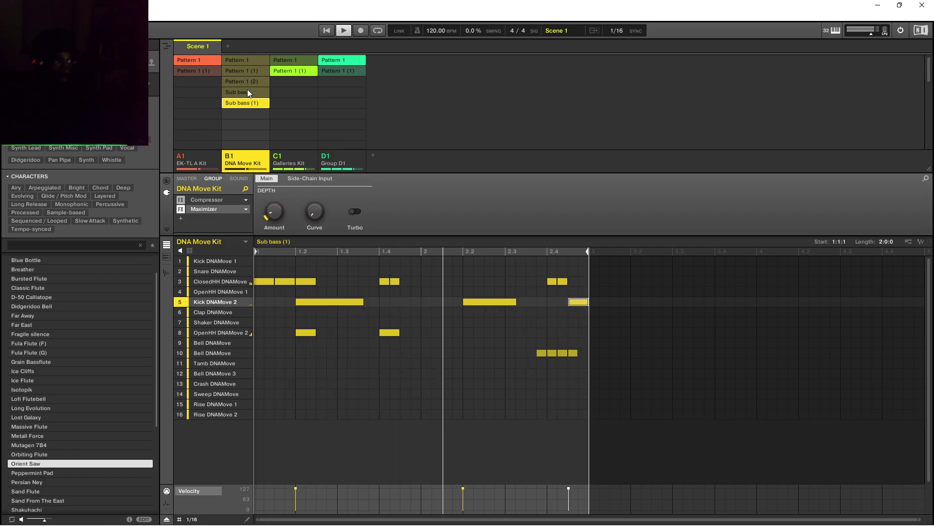
left_click(247, 92)
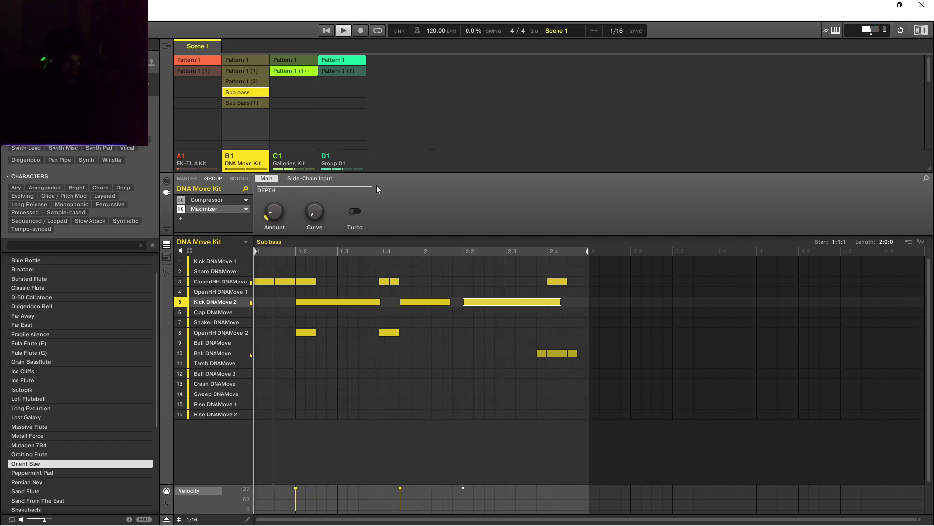
right_click(250, 91)
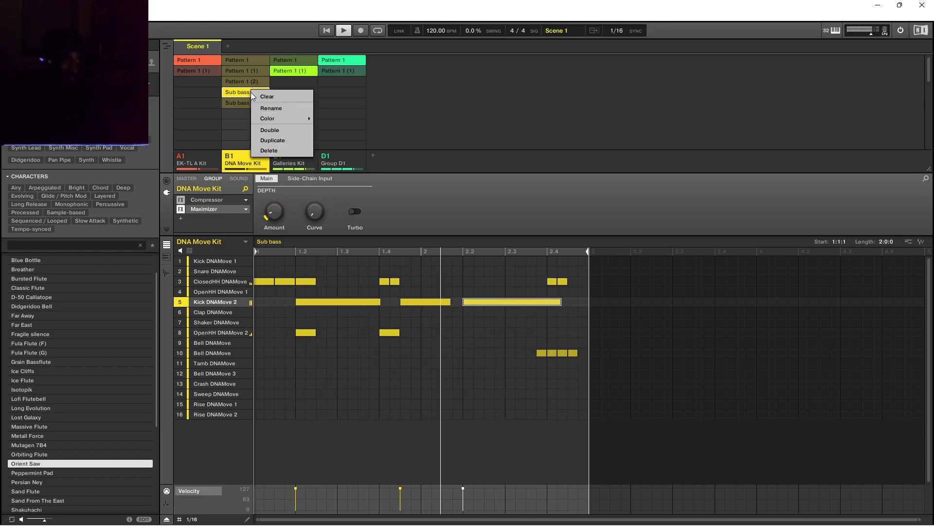
left_click(274, 140)
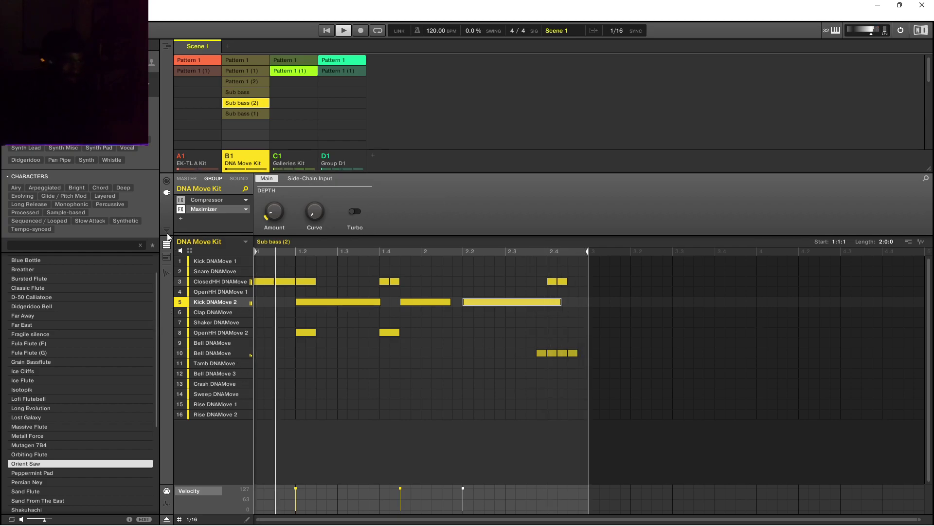
Add a short Kick DNAMove 2 note one semitone below the third note in Sub bass (2), filling the end of bar 2.
left_click(166, 257)
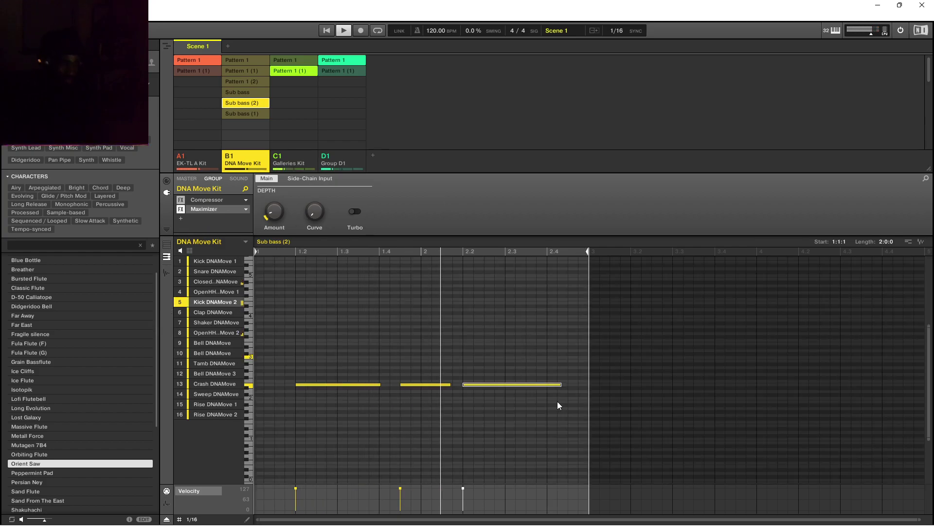
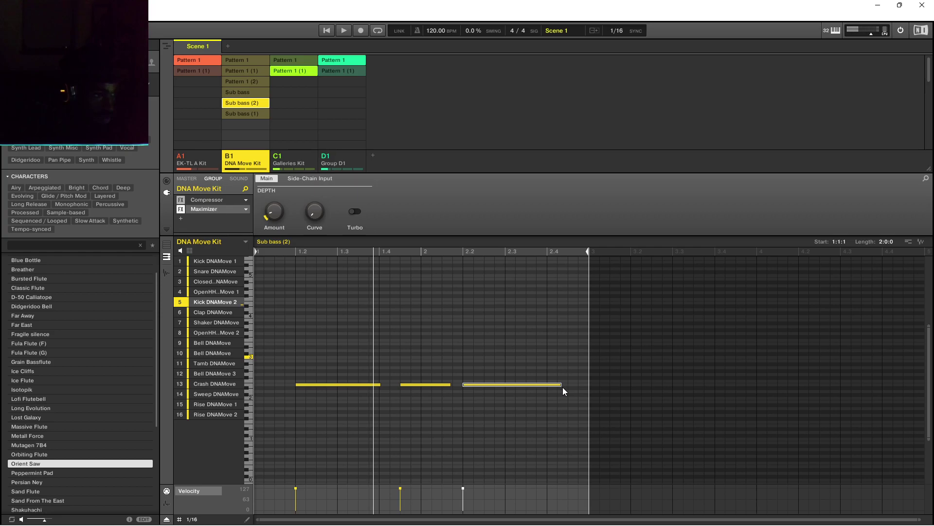
left_click_drag(256, 519, 453, 519)
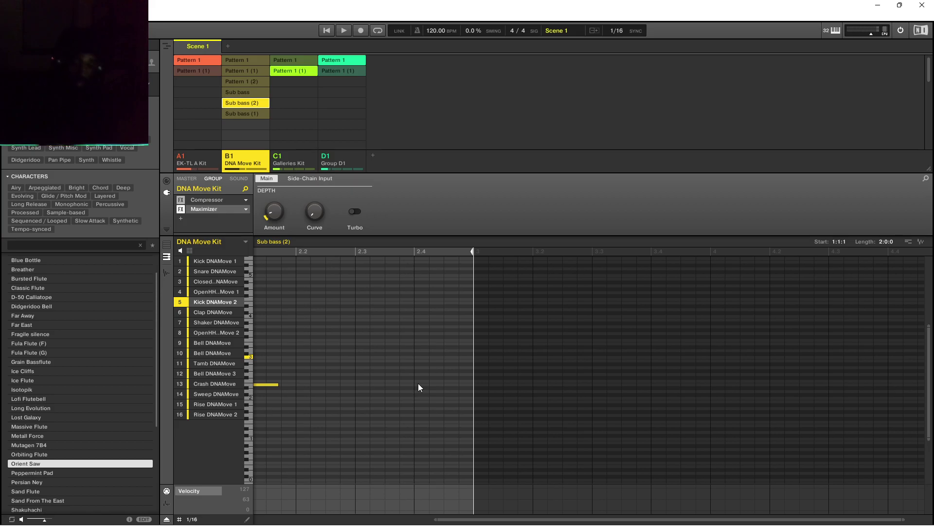
left_click(420, 387)
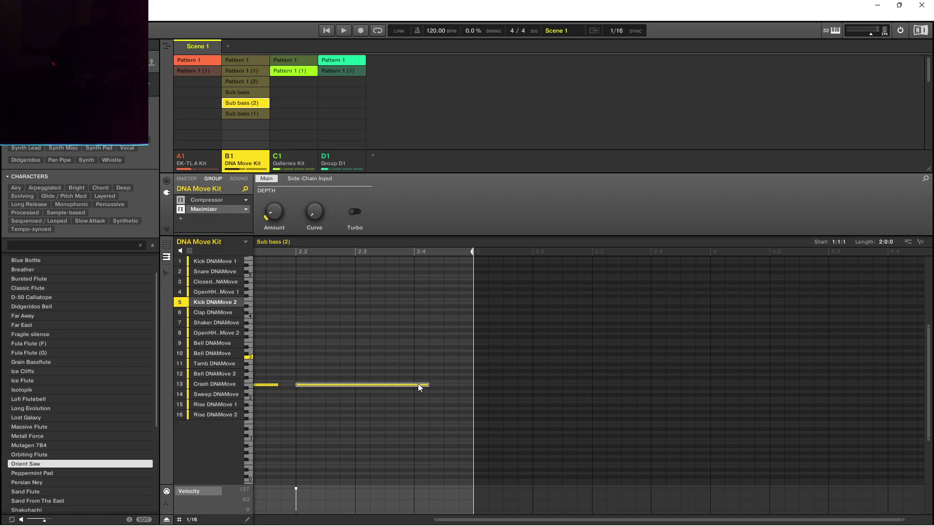
key("ctrl+v")
left_click_drag(357, 385, 471, 388)
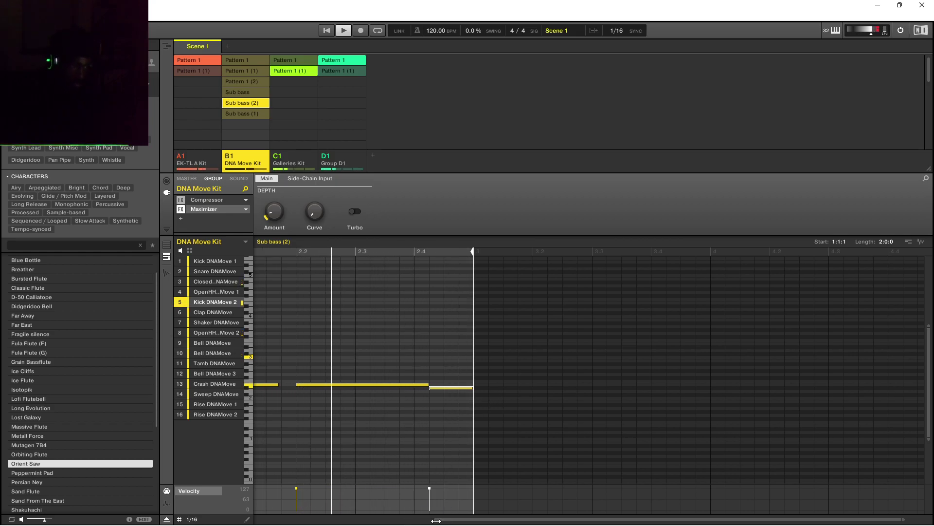
left_click_drag(437, 519, 257, 519)
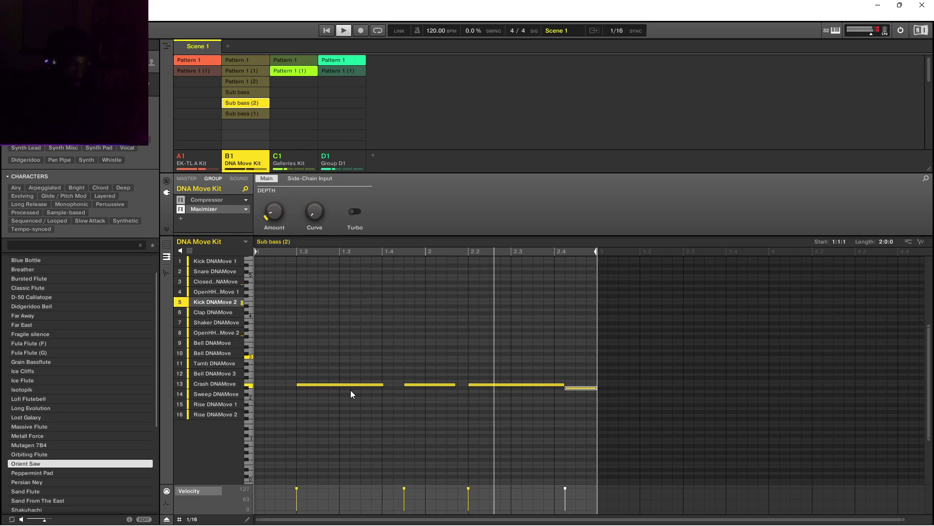
Remove the active Galleries Kit and Group D1 patterns from the scene, and activate Pattern 1 (1) in EK-TL A Kit and Sub bass (1) in DNA Move Kit.
left_click(287, 72)
left_click(294, 71)
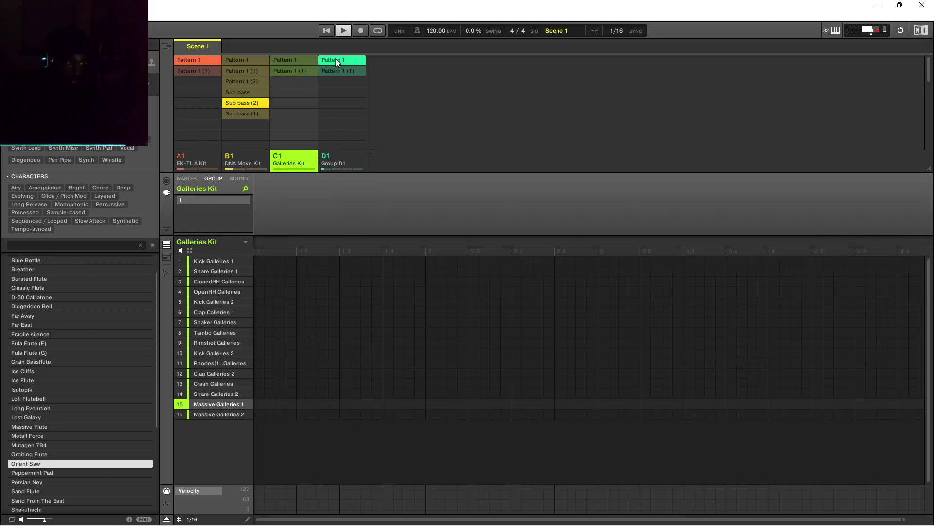
left_click(335, 59)
left_click(335, 58)
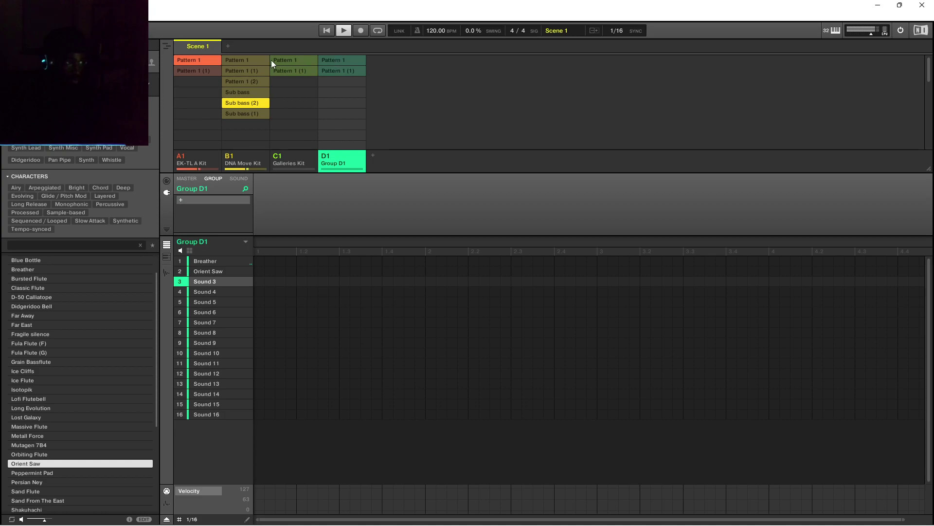
left_click(202, 71)
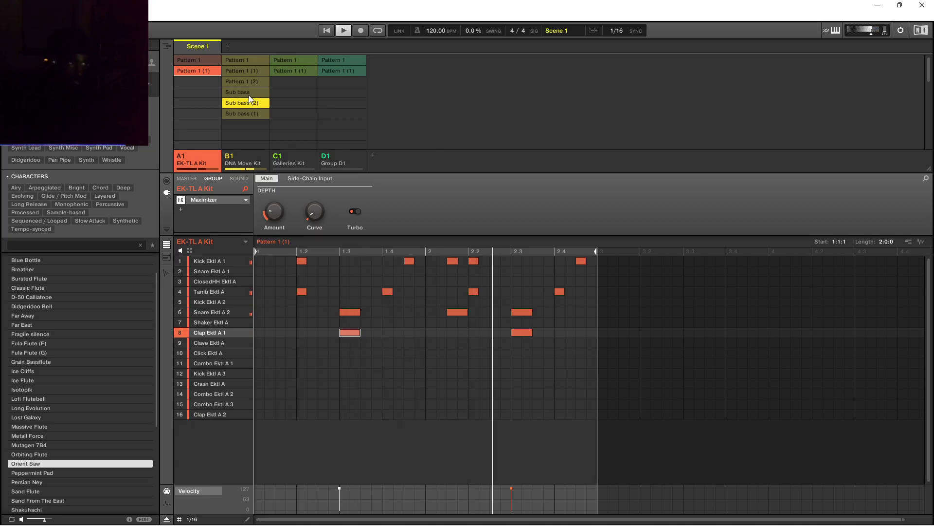
left_click(250, 113)
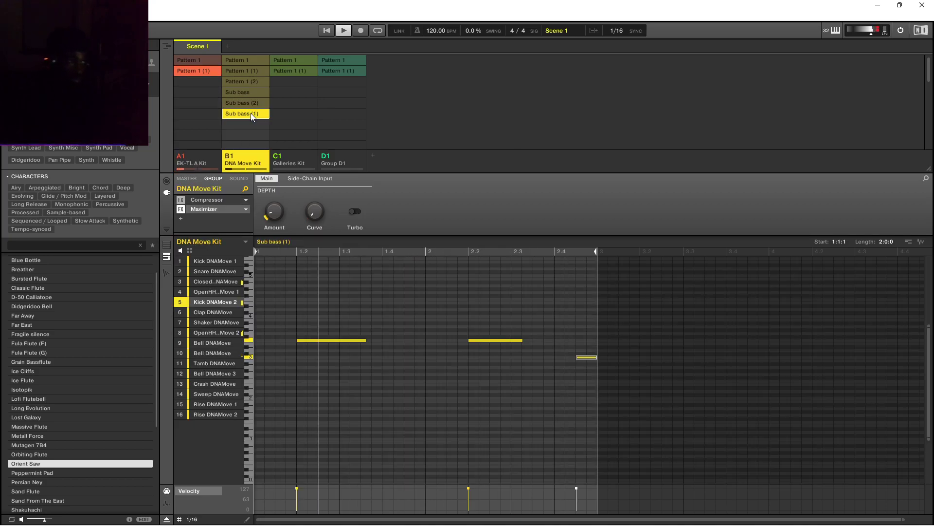
Activate Pattern 1 (1) in Group D1, Pattern 1 in Galleries Kit and Pattern 1 in EK-TL A Kit.
left_click(334, 59)
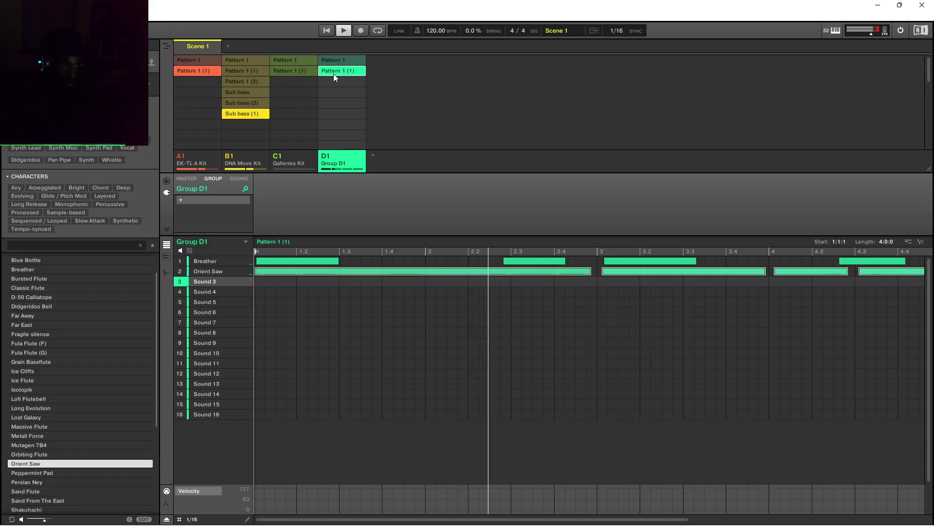
left_click(293, 61)
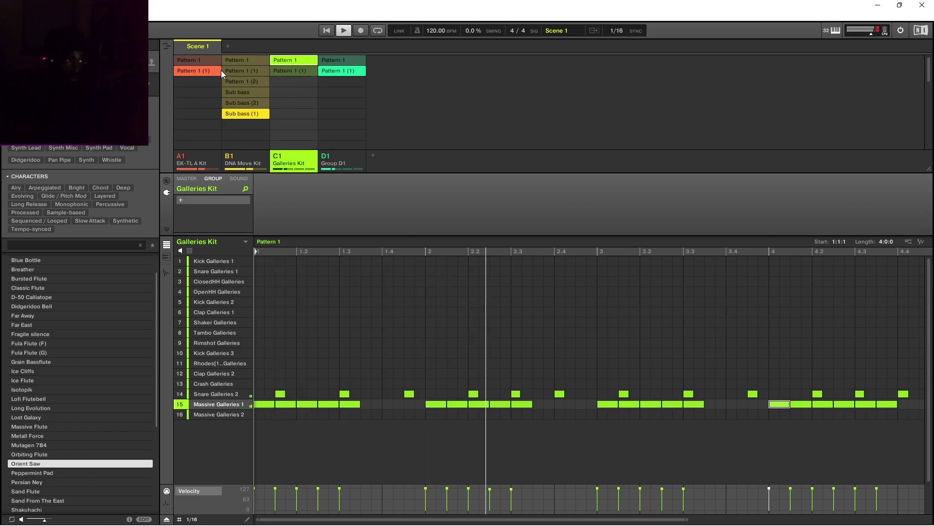
left_click(198, 58)
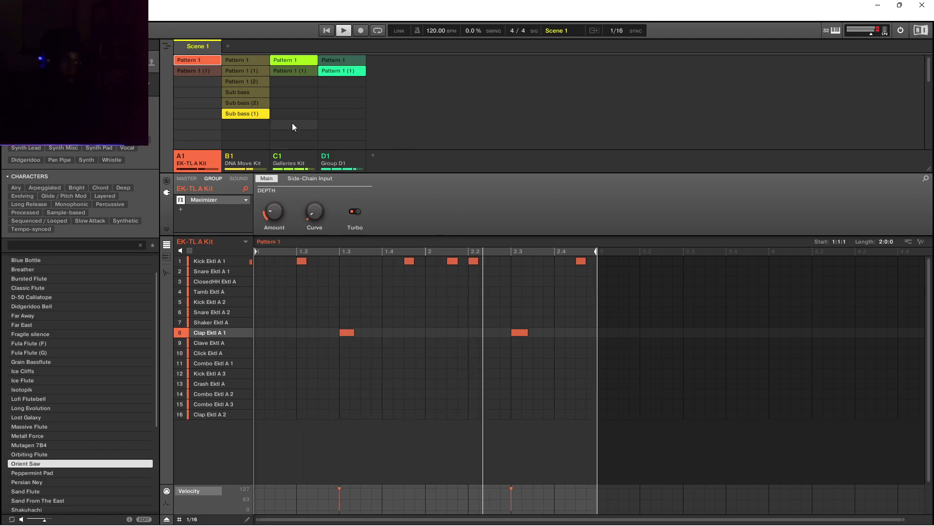
left_click(302, 62)
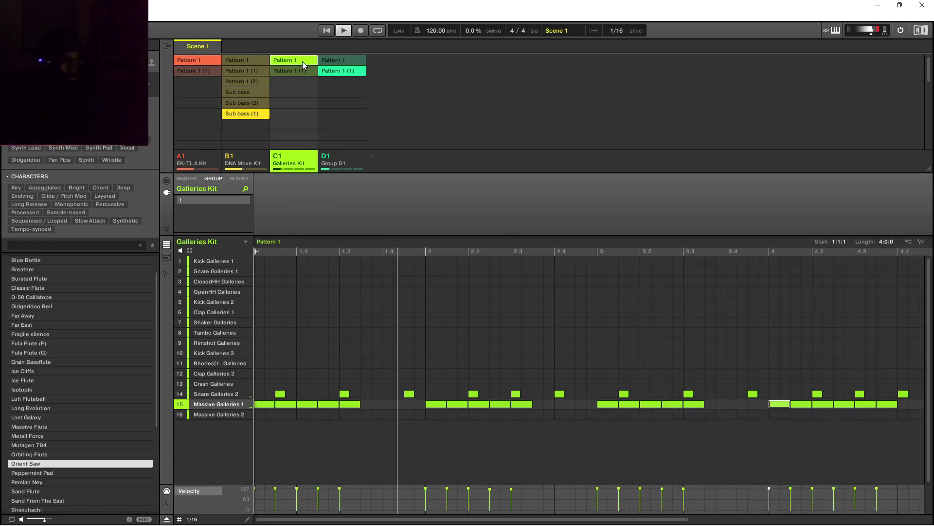
Compare the DNA Move Kit's Sub bass (1), Sub bass (2), Sub bass and Pattern 1 (2) patterns in group view.
left_click(244, 114)
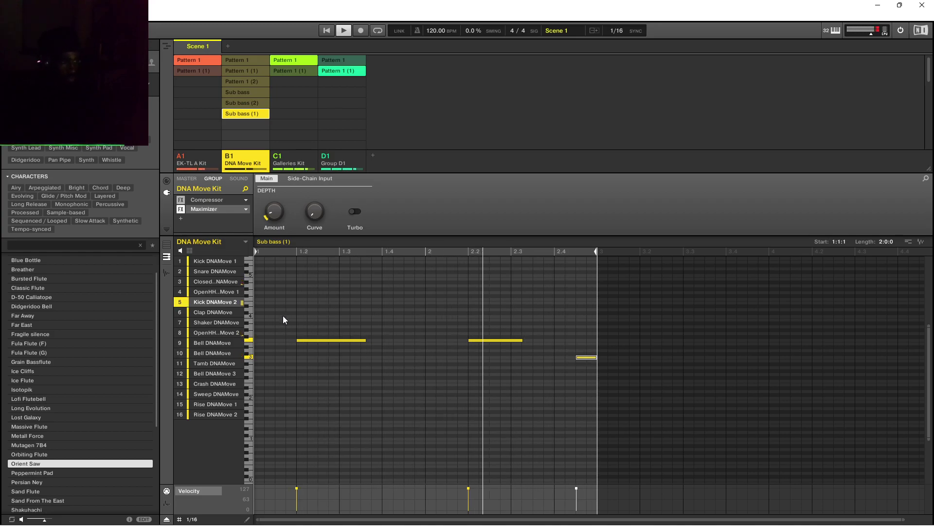
left_click(166, 245)
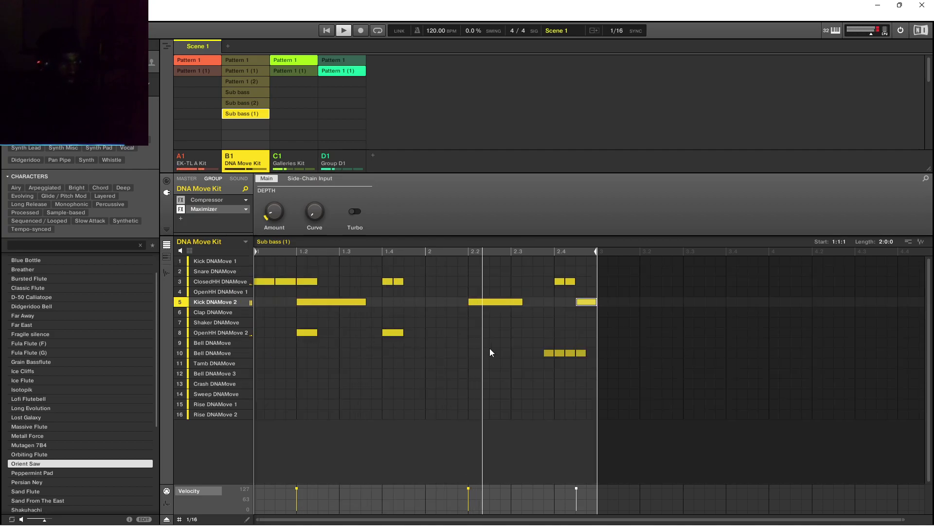
left_click(248, 104)
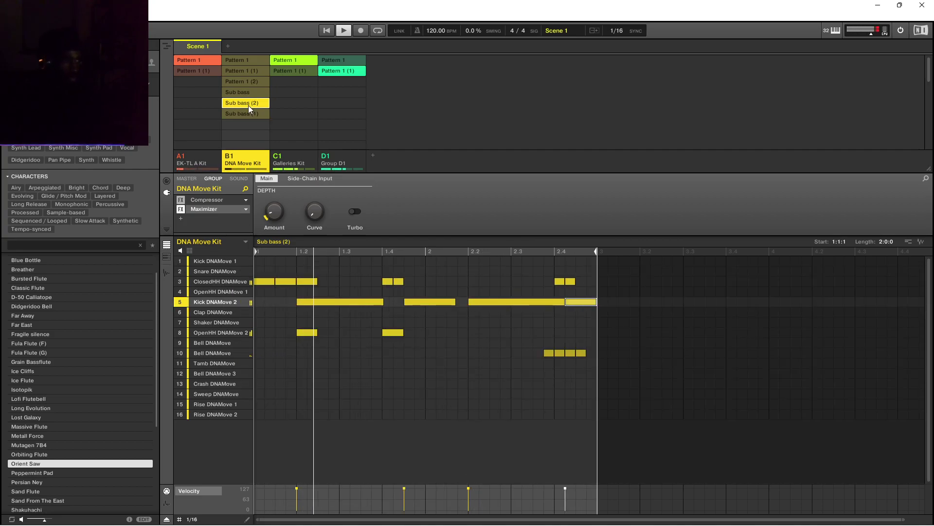
left_click(244, 92)
left_click(245, 80)
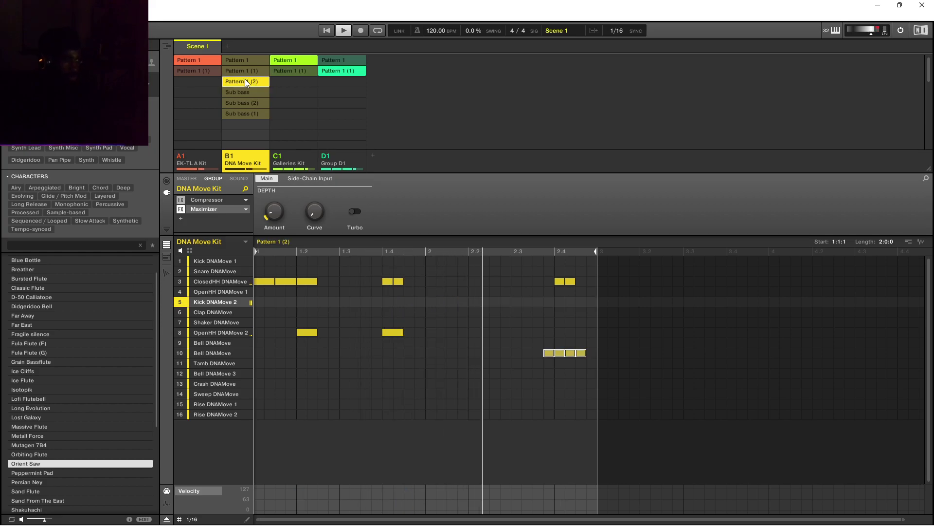
Extend the DNA Move Kit's Pattern 1 to two bars and copy its two OpenHH DNAMove 2 notes to 2.2 and 2.4.
left_click(241, 61)
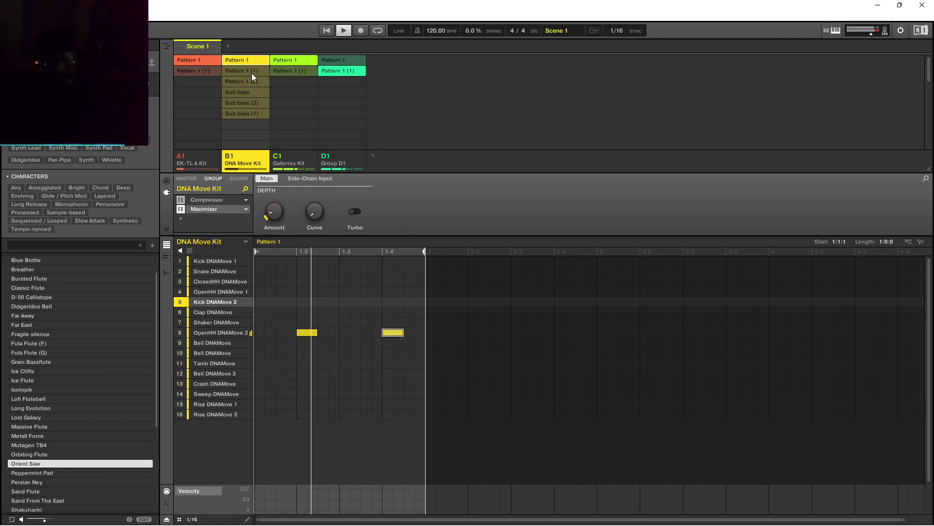
left_click(294, 312)
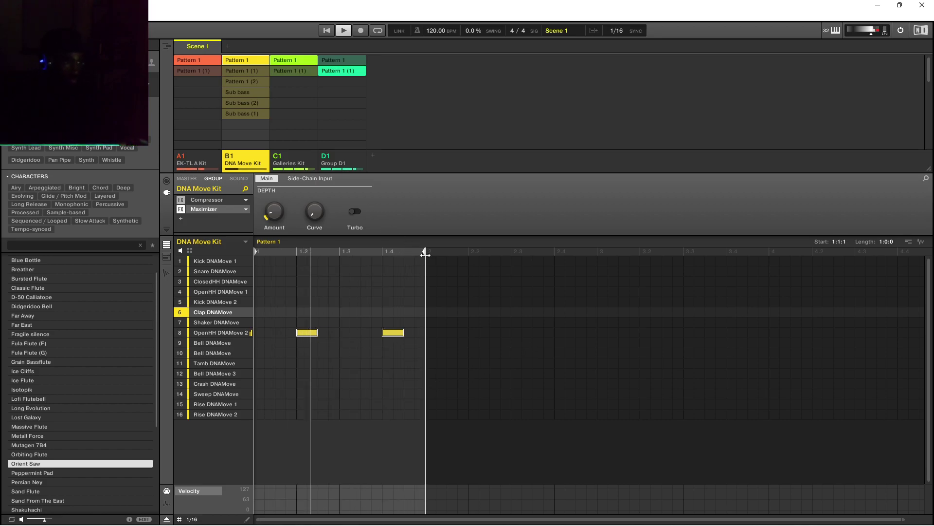
left_click_drag(425, 253, 596, 252)
left_click(314, 312)
left_click(398, 312)
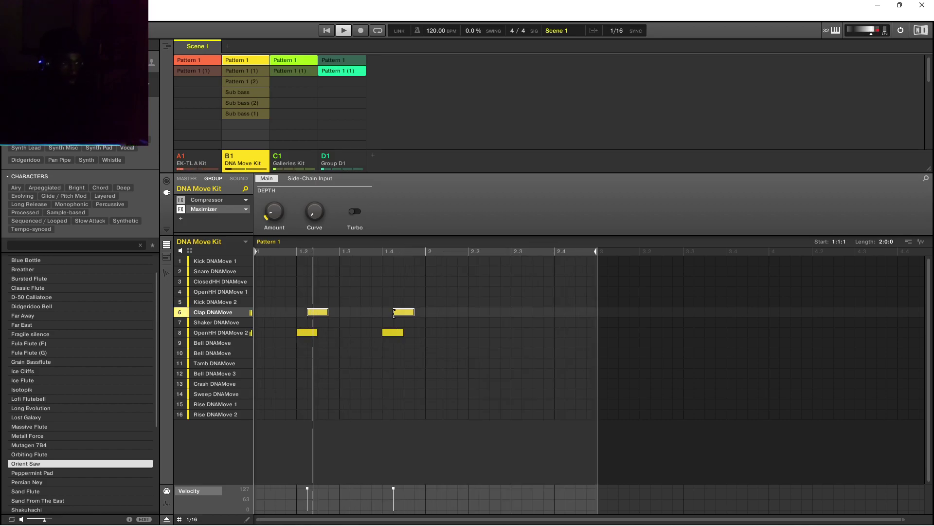
left_click_drag(319, 313, 476, 334)
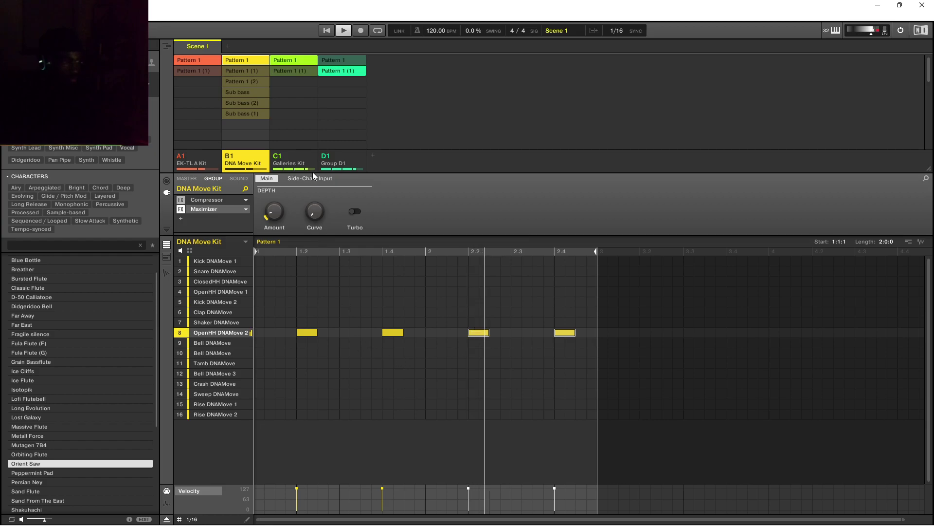
Add OpenHH DNAMove 2 notes at 2.2 and 2.4 in the DNA Move Kit's Pattern 1 (1).
left_click(252, 72)
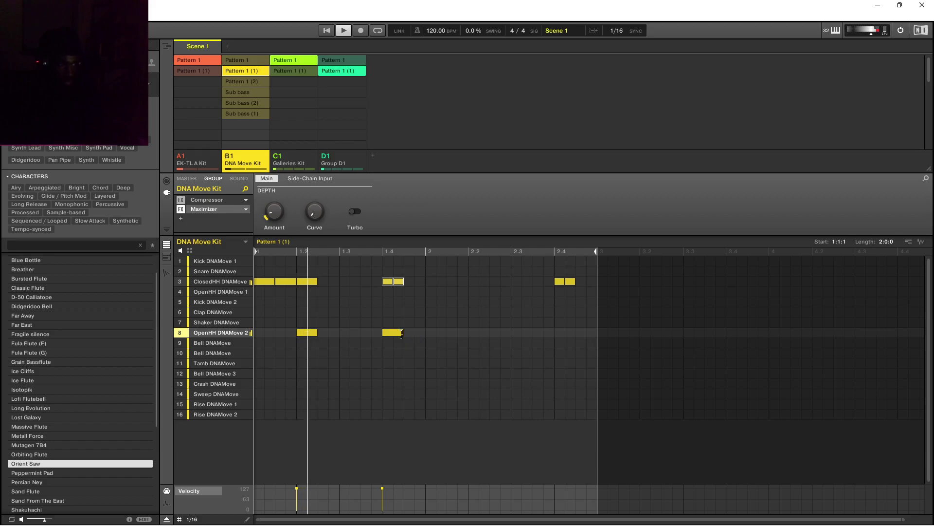
mouse_move(468, 332)
left_mouse_down()
mouse_move(322, 330)
mouse_move(450, 341)
mouse_move(485, 332)
left_mouse_up()
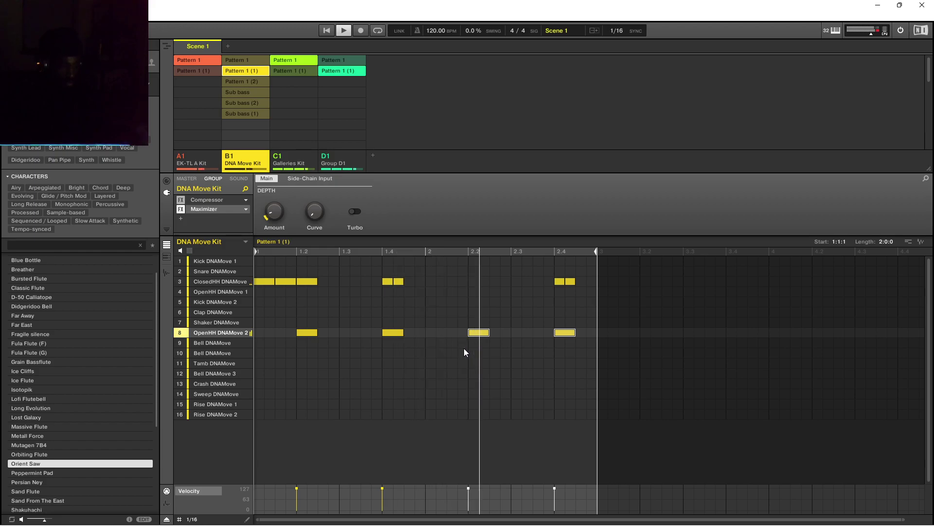
left_click(393, 334)
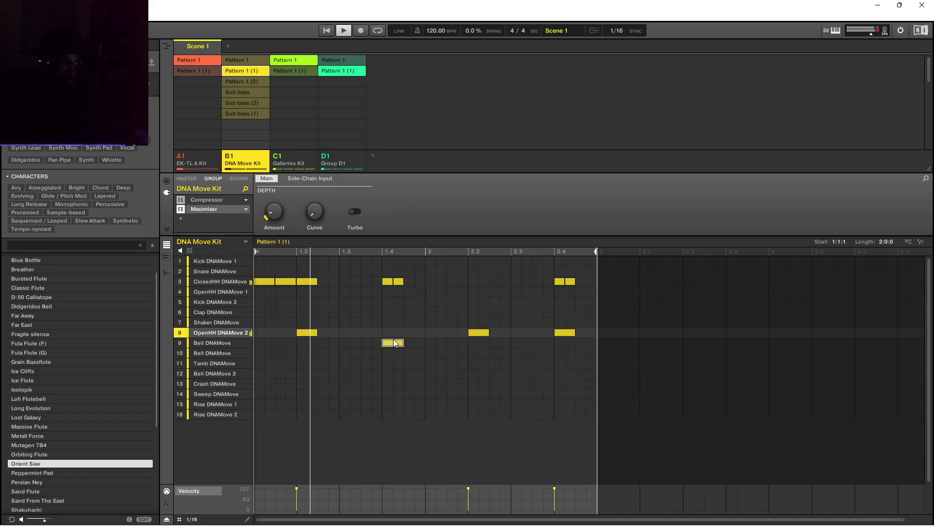
Copy the OpenHH DNAMove 2 notes at 2.2 and 2.4 from Pattern 1 (1) into Pattern 1 (2) of the DNA Move Kit.
left_click_drag(437, 307, 587, 360)
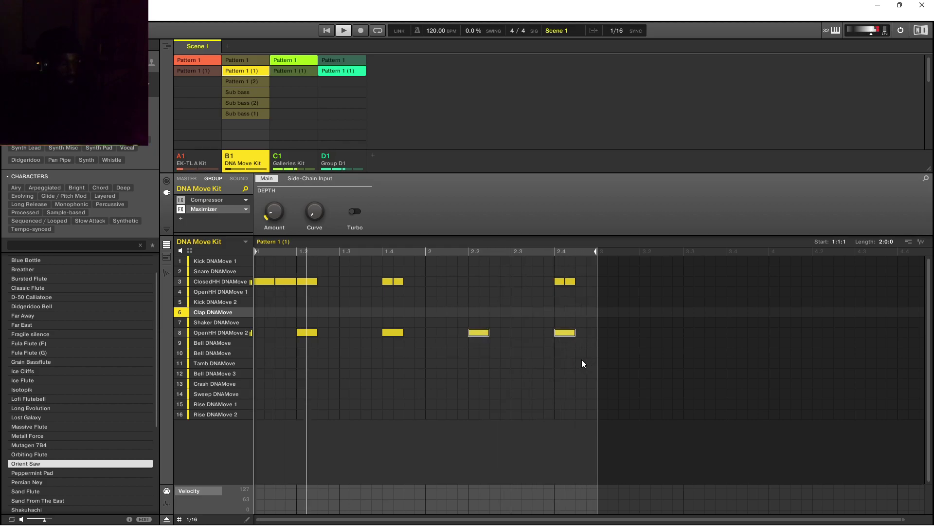
left_click(247, 85)
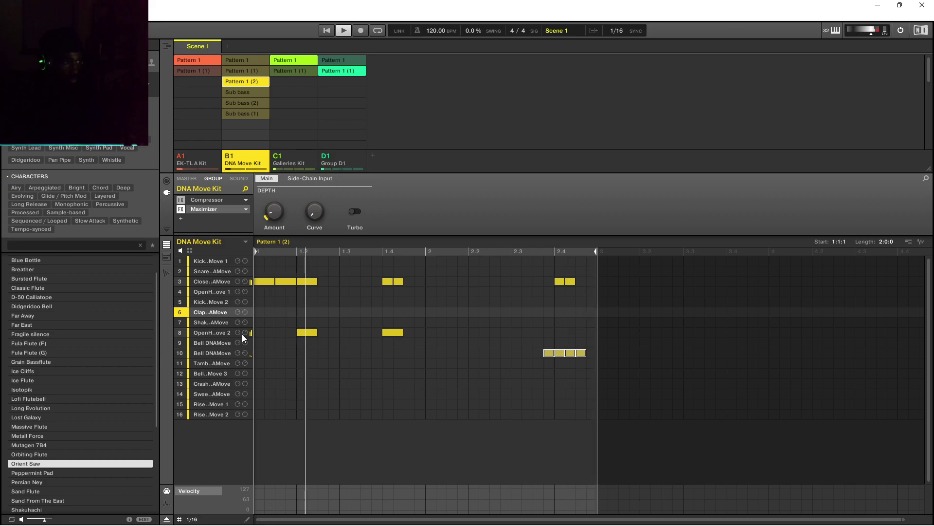
left_click(474, 332)
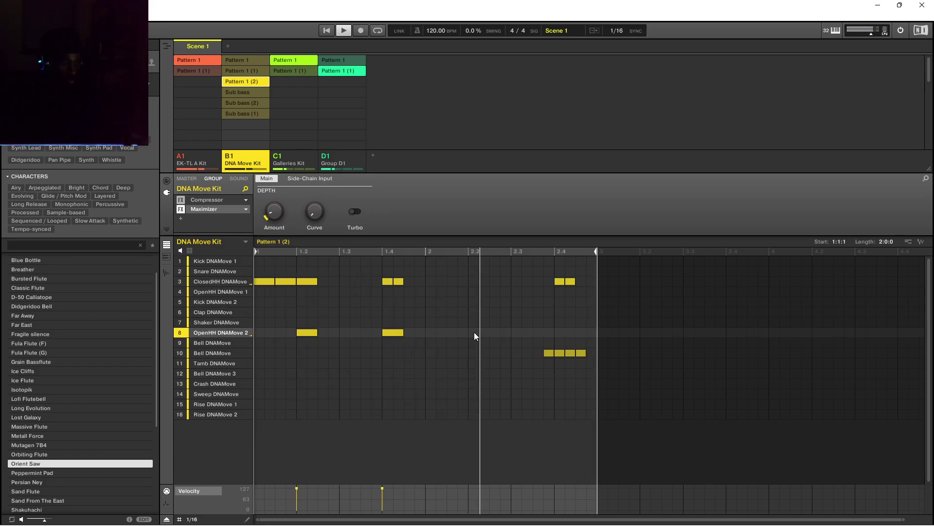
key("ctrl+v")
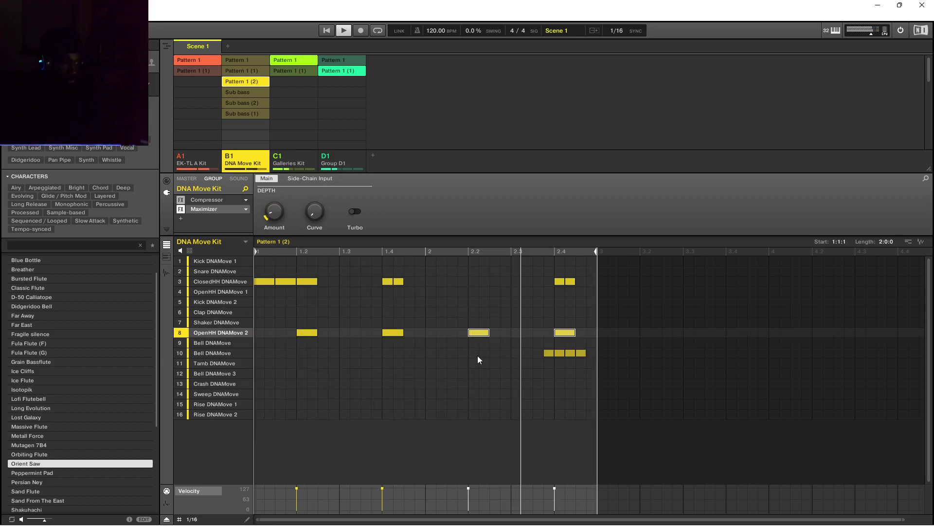
Paste the OpenHH DNAMove 2 notes at 2.2 and 2.4 into the DNA Move Kit's Sub bass, Sub bass (2) and Sub bass (1) patterns.
left_click(242, 92)
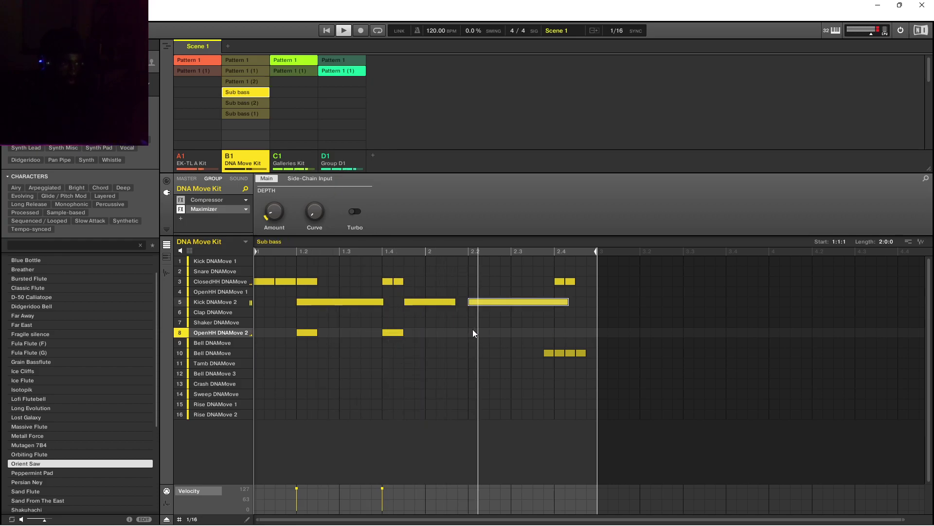
key("ctrl+v")
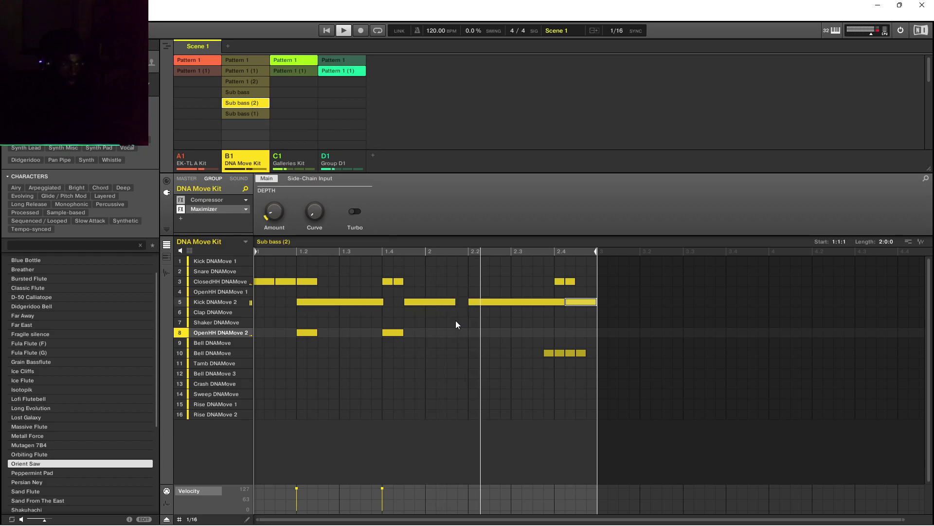
left_click(474, 332)
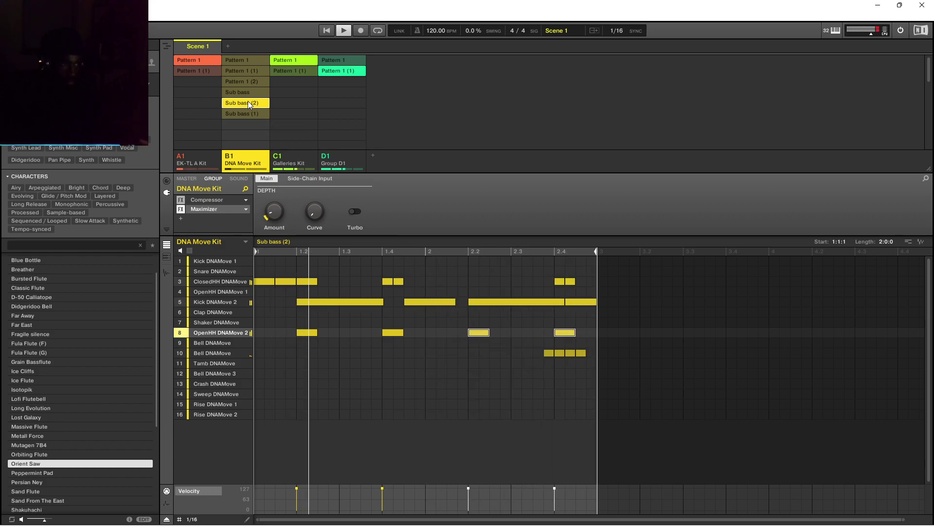
left_click(248, 116)
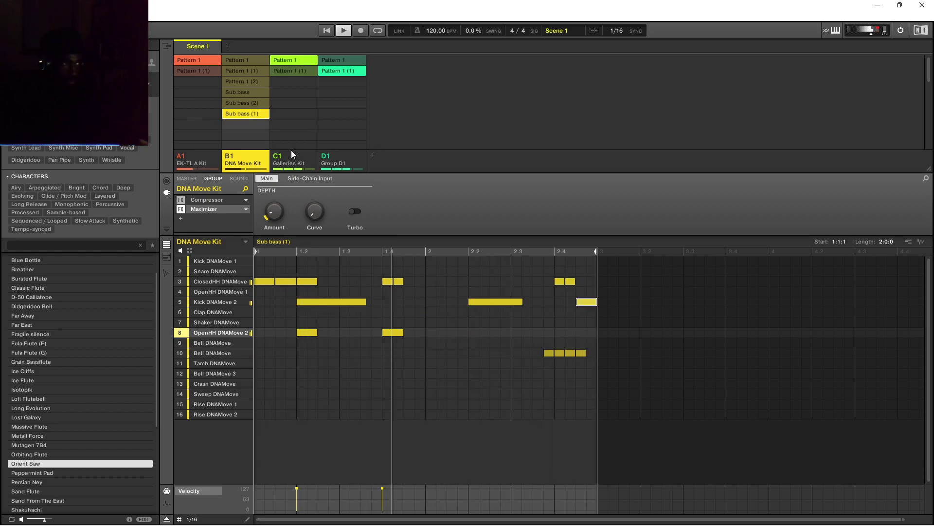
left_click(473, 333)
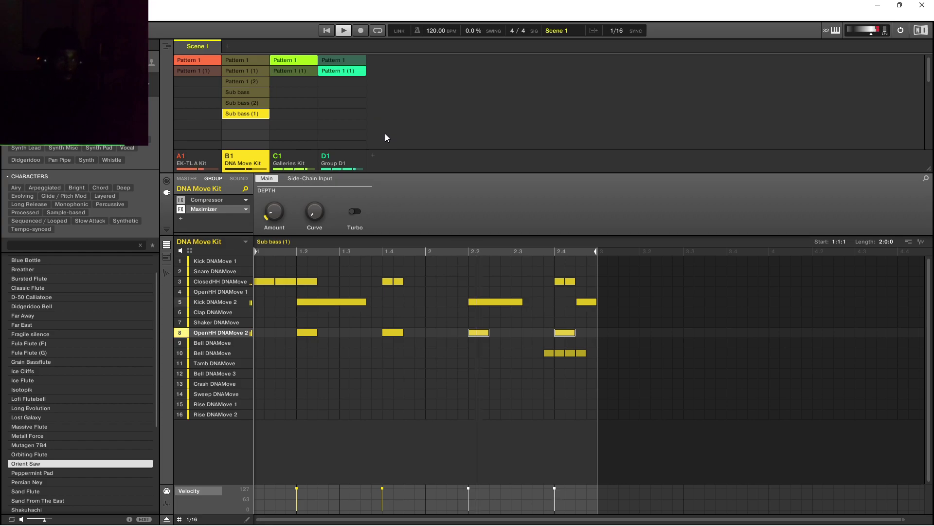
Audition Group D1's Pattern 1 (1) with Breather muted, and again with only Orient Saw muted.
left_click(346, 72)
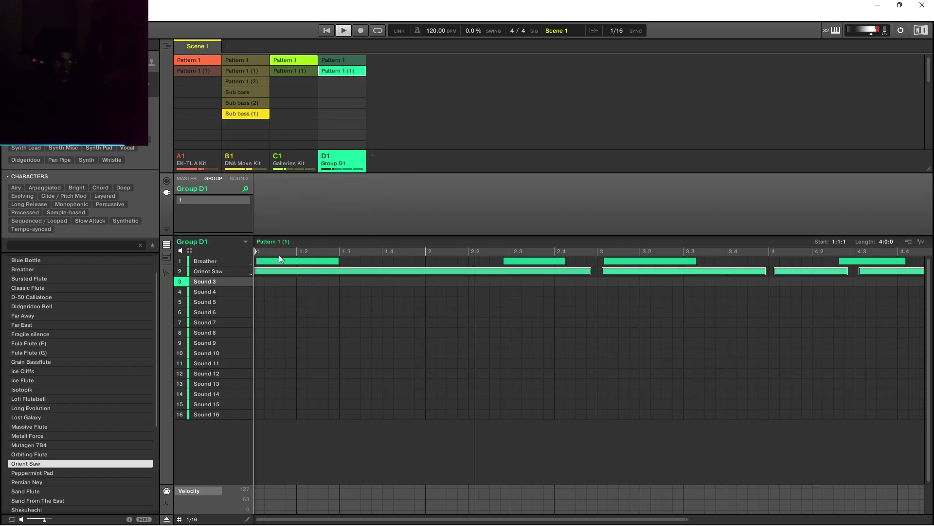
left_click(184, 263)
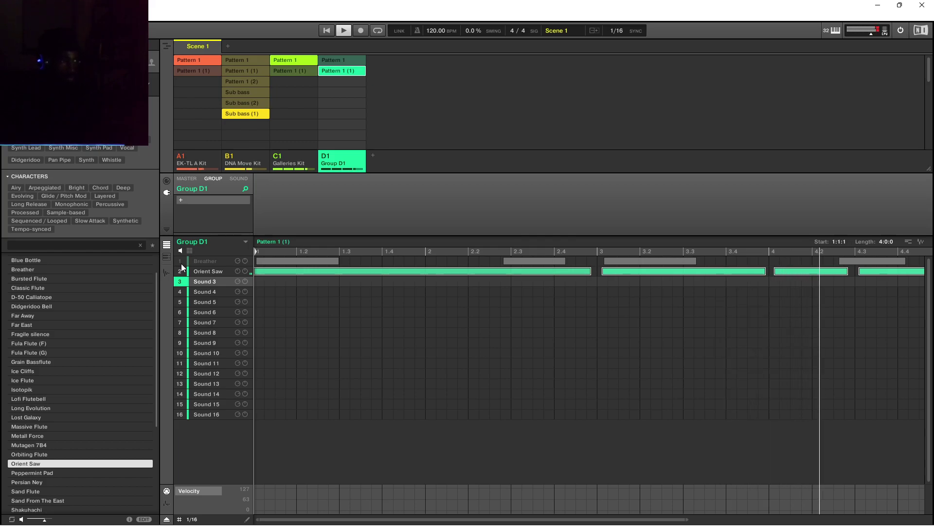
left_click(181, 264)
left_click(180, 271)
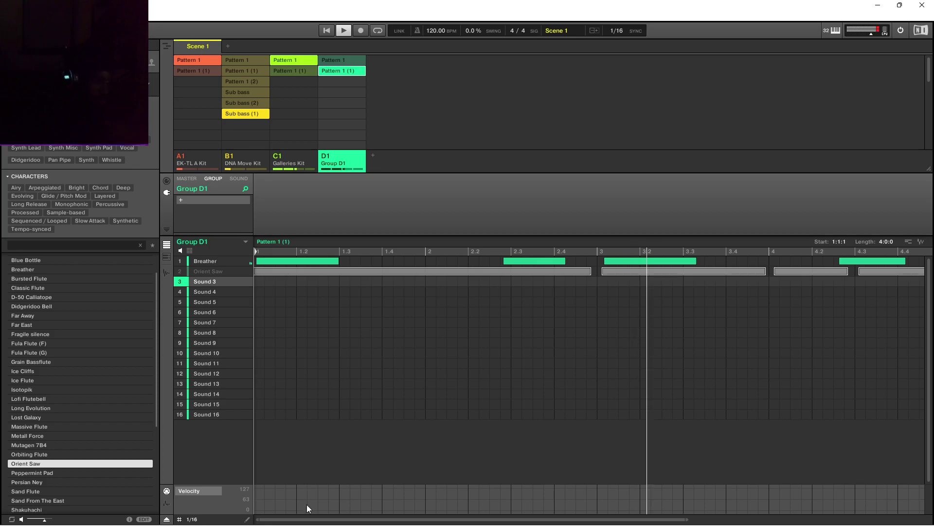
Show Breather's notes in the piano roll and align its first note to the start of bar 1.
left_click(166, 259)
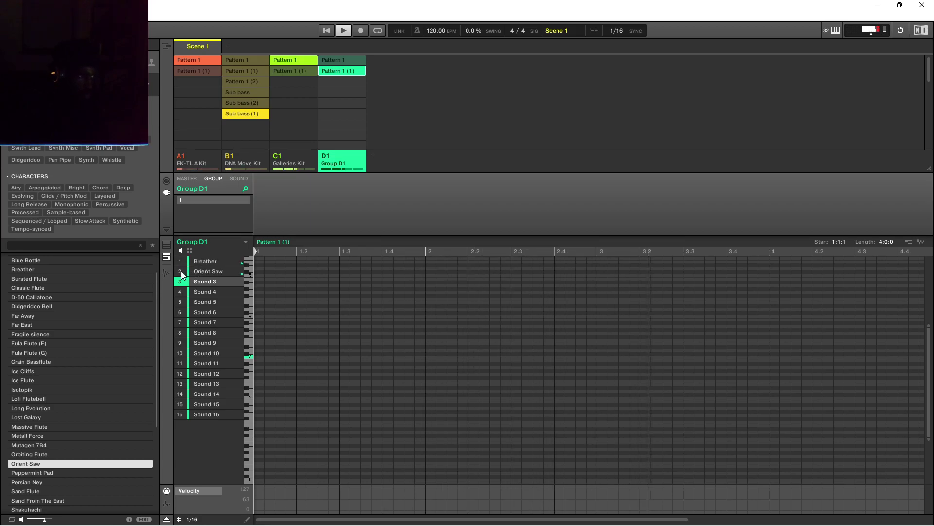
left_click(205, 261)
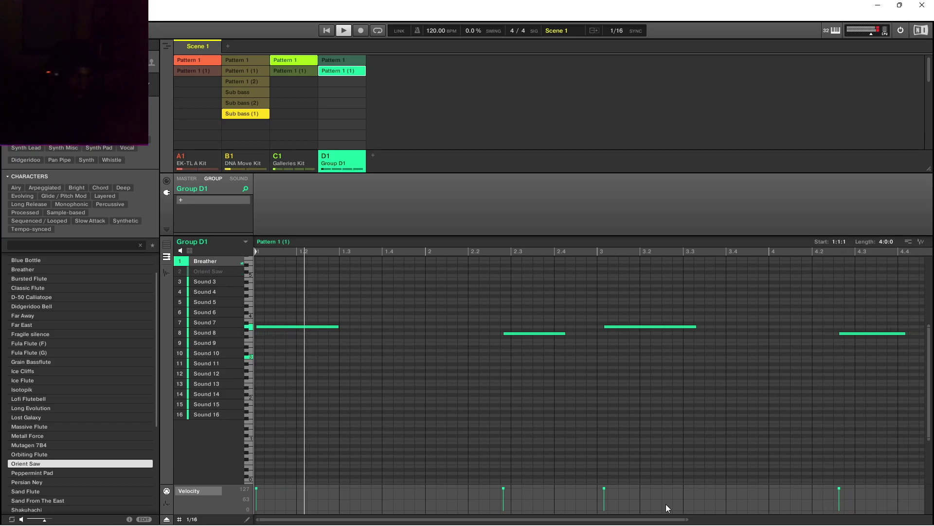
mouse_move(682, 525)
left_click_drag(691, 518, 373, 522)
left_click(294, 326)
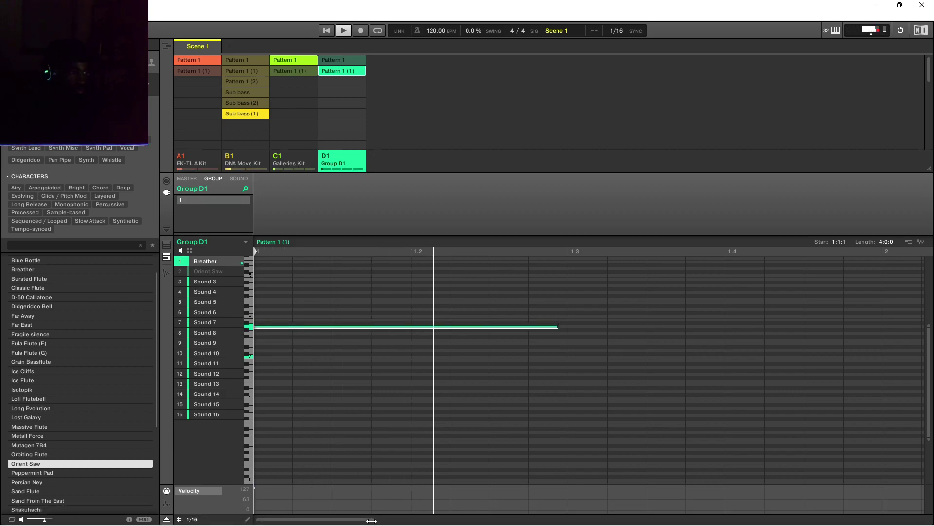
left_click_drag(372, 518, 595, 485)
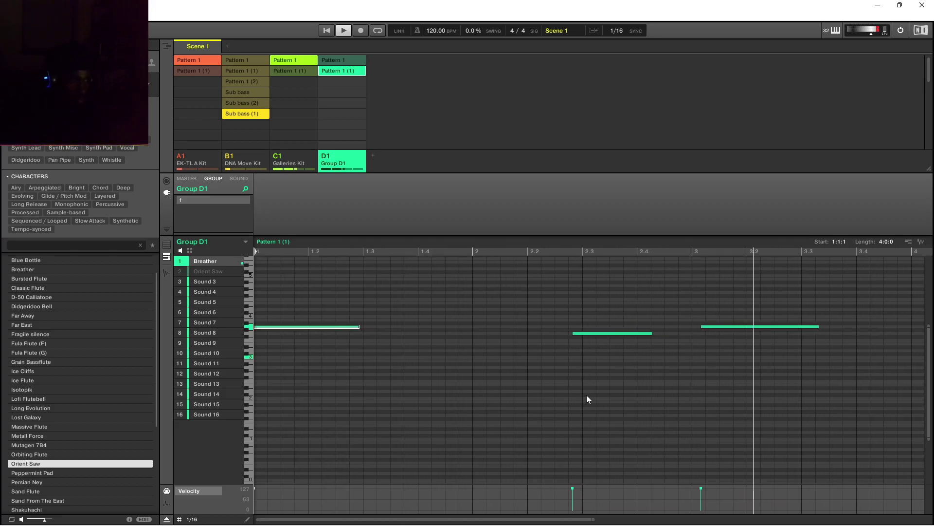
Move Breather's second note to start a sixteenth before 2.3 and extend its end to a sixteenth after 2.4.
left_click_drag(257, 519, 376, 505)
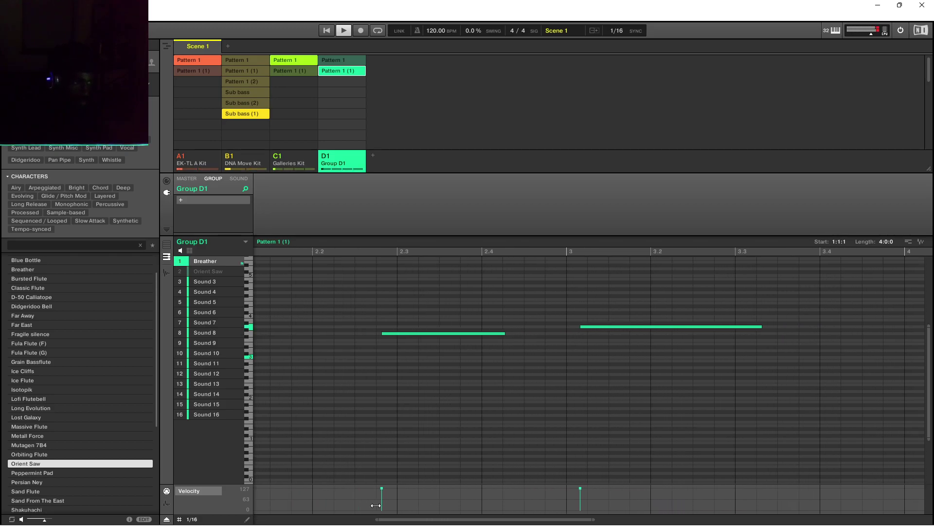
left_click(394, 334)
left_click_drag(385, 333, 383, 334)
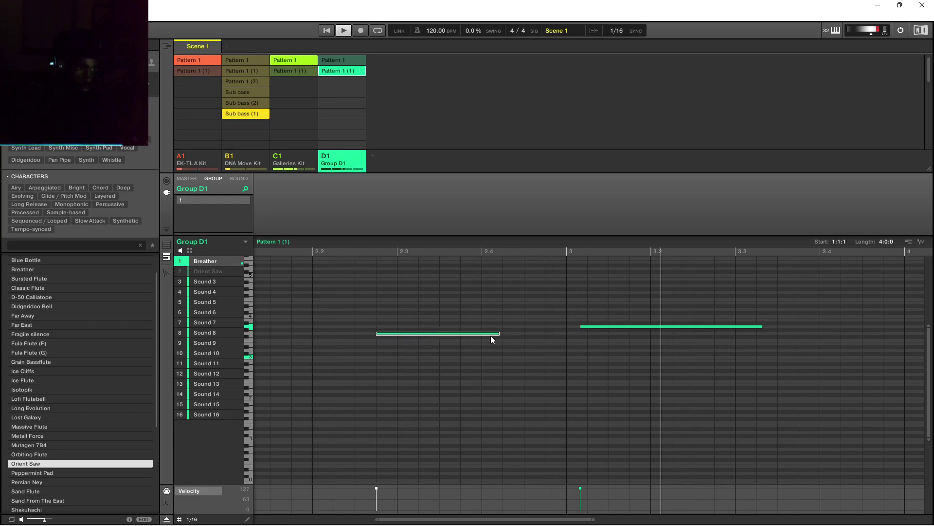
left_click_drag(499, 333, 503, 334)
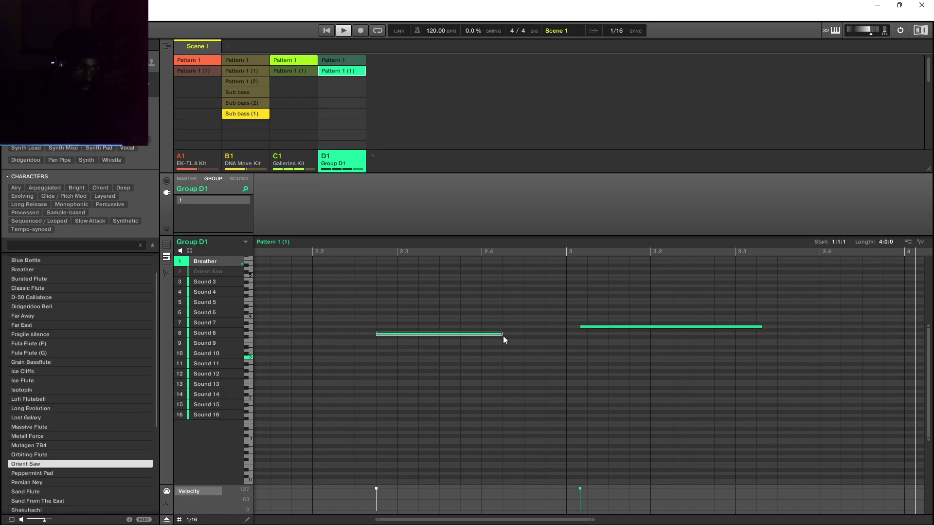
Align Breather's third note to the start of bar 3 and lengthen it by one sixteenth.
left_click(596, 326)
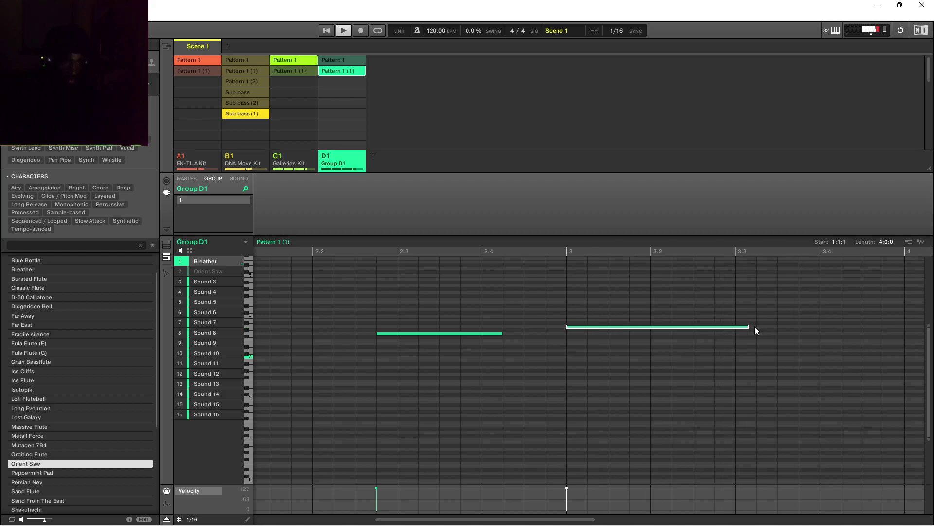
left_click_drag(748, 326, 754, 326)
key("ctrl+z")
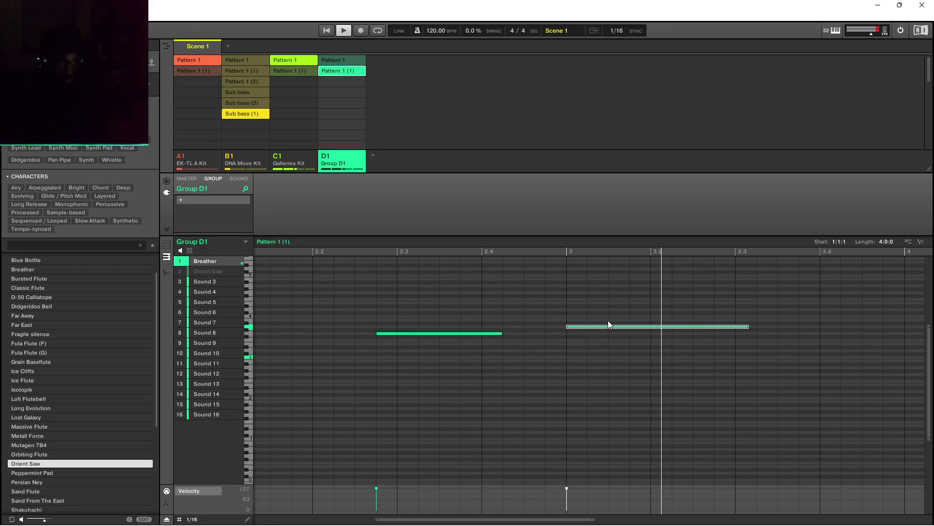
key("Right")
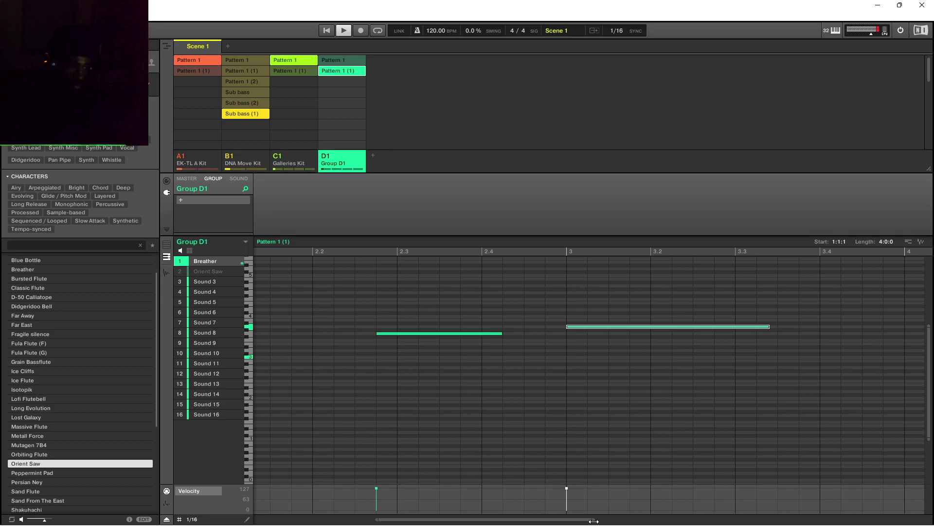
Extend the end of Breather's last note to halfway through beat 4.4, and try starting it slightly earlier.
left_click_drag(595, 519, 751, 511)
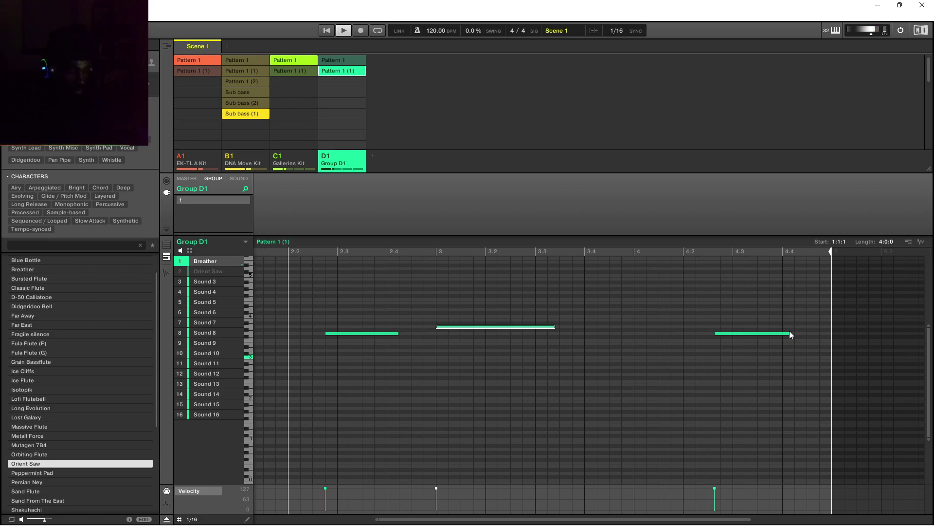
left_click_drag(790, 333, 804, 334)
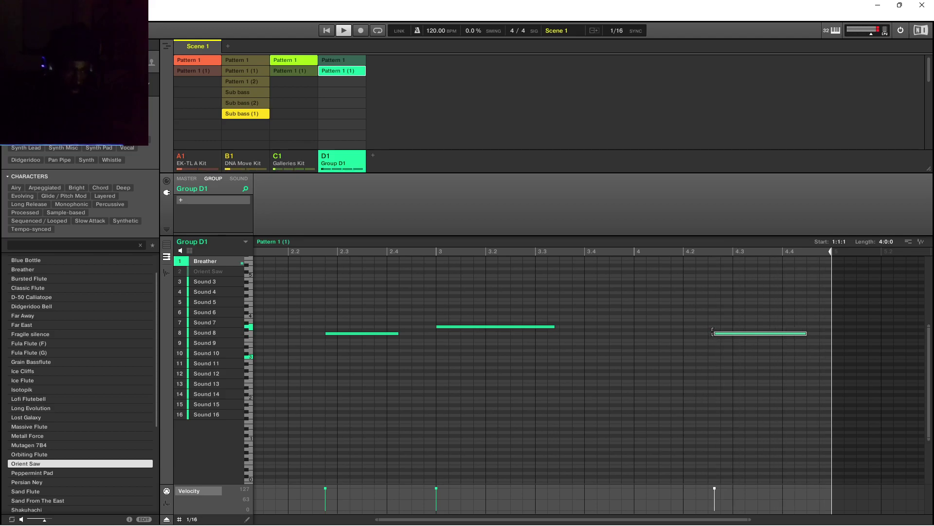
left_click_drag(716, 333, 709, 334)
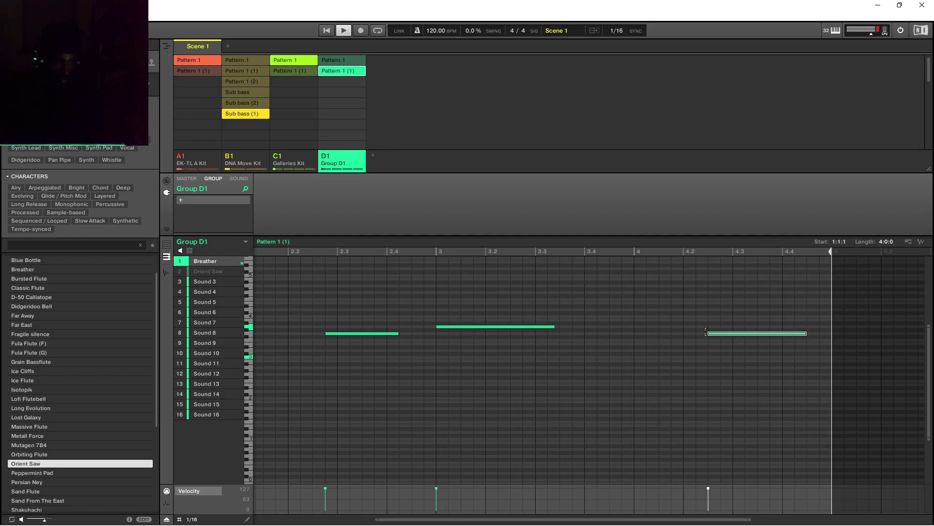
left_click_drag(705, 337, 709, 367)
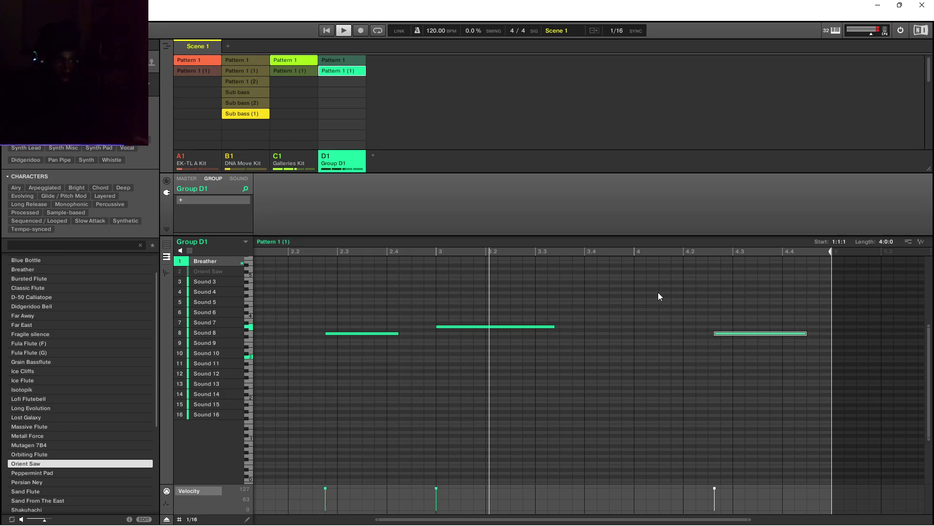
Unmute Orient Saw and show the full four-bar length of Group D1's Pattern 1 (1).
left_click(185, 271)
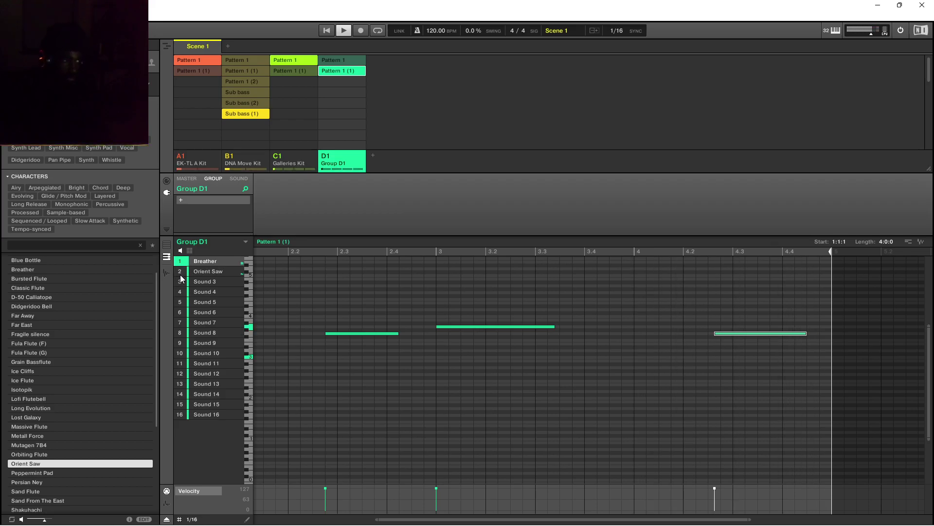
left_click(180, 273)
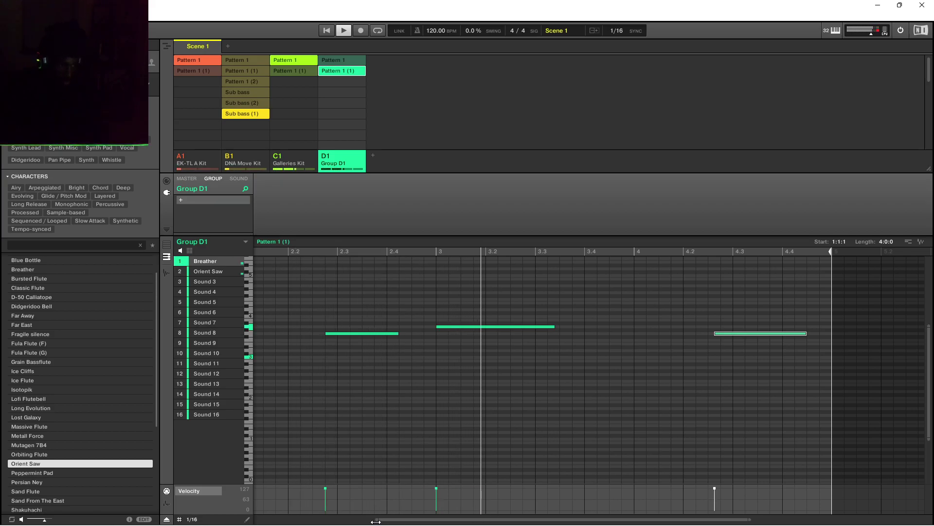
left_click_drag(376, 520, 256, 519)
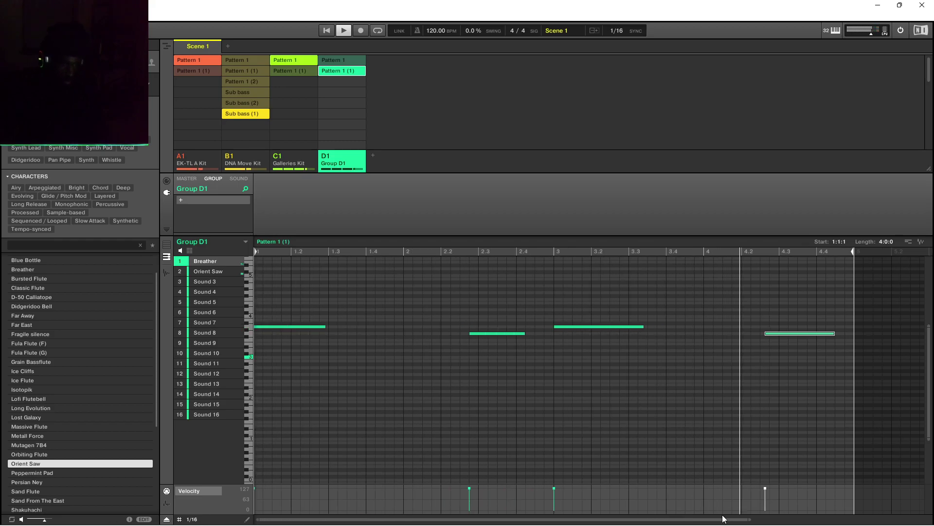
left_click_drag(750, 519, 919, 519)
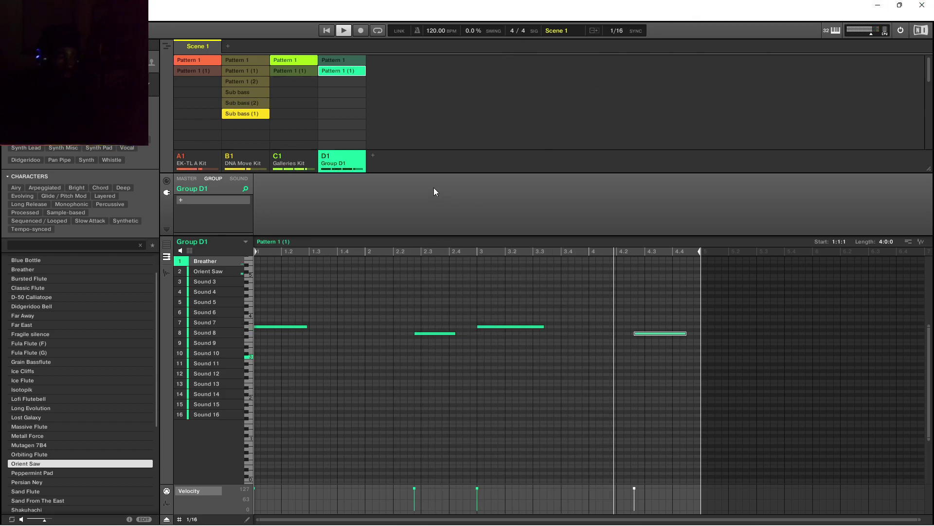
Switch Scene 1 to the Galleries Kit's Pattern 1 (1), keeping Group D1 on Pattern 1 (1) after checking its Pattern 1.
left_click(334, 59)
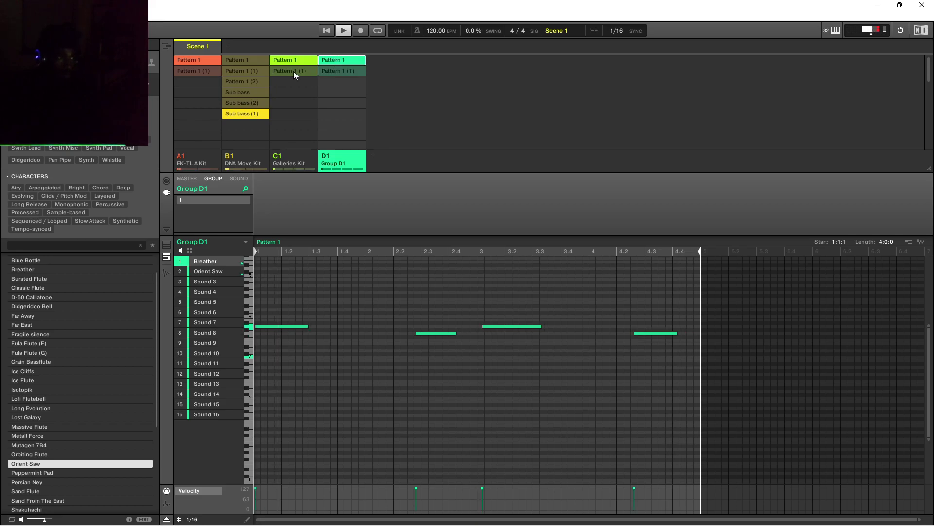
left_click(331, 62)
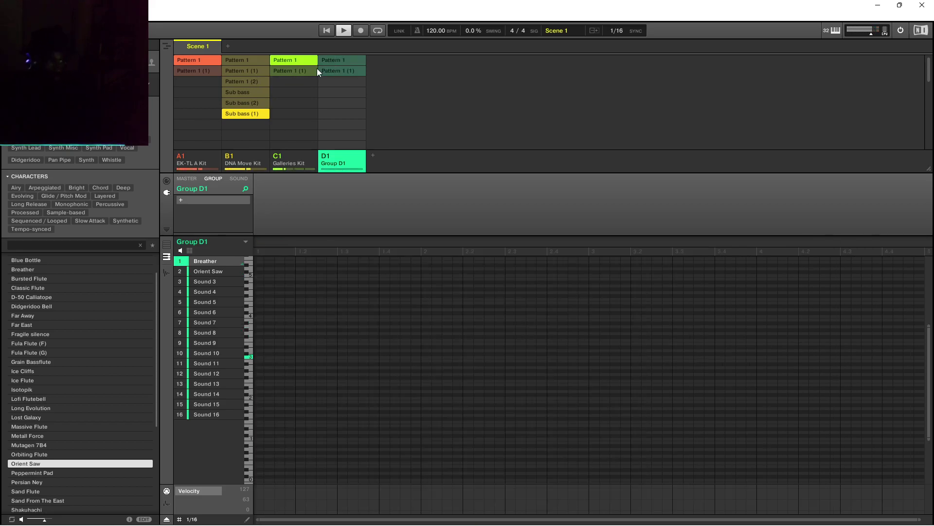
left_click(293, 73)
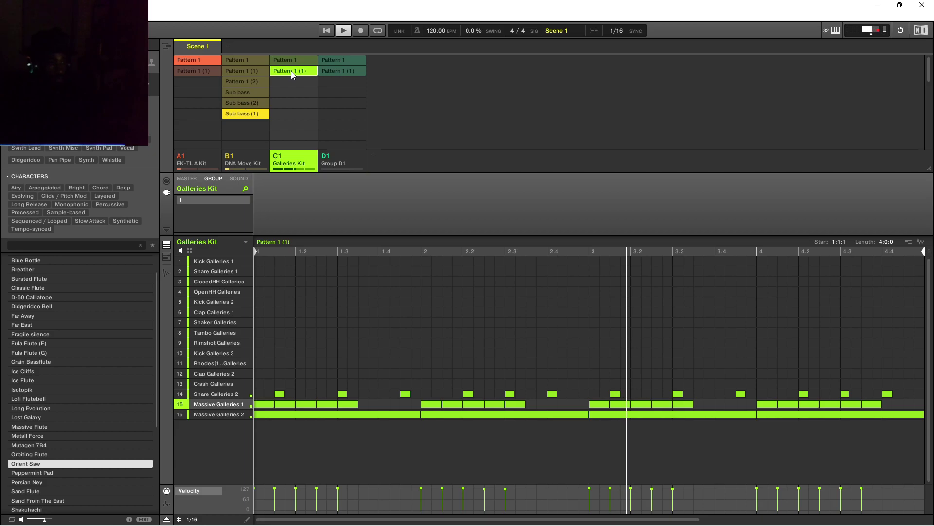
left_click(340, 72)
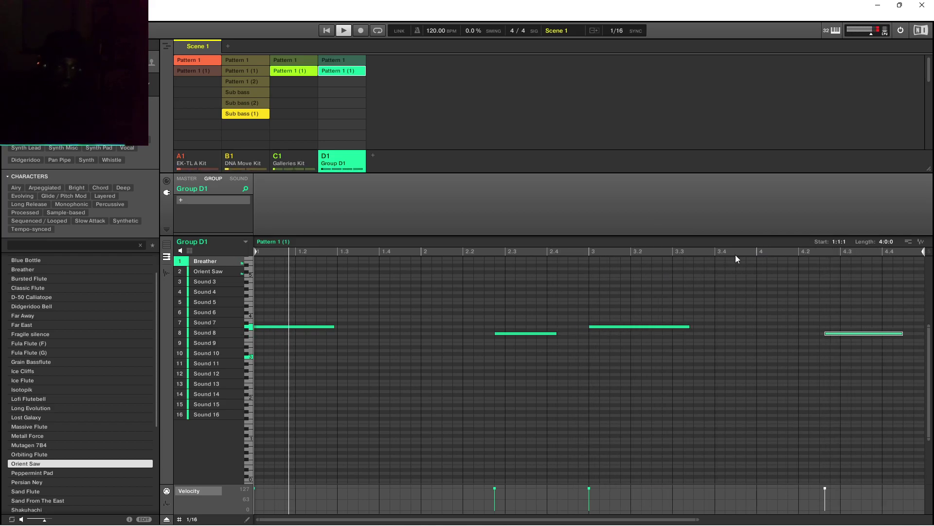
Duplicate the EK-TL A Kit's Pattern 1 (1) and copy its Snare Ektl A 2 and Clap Ektl A 1 notes at 2.3 half a beat earlier.
left_click(191, 73)
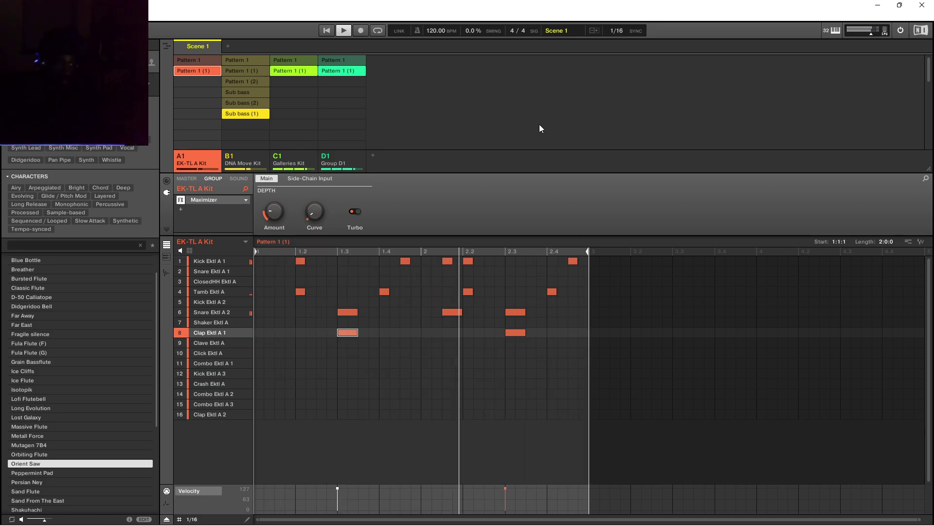
right_click(203, 74)
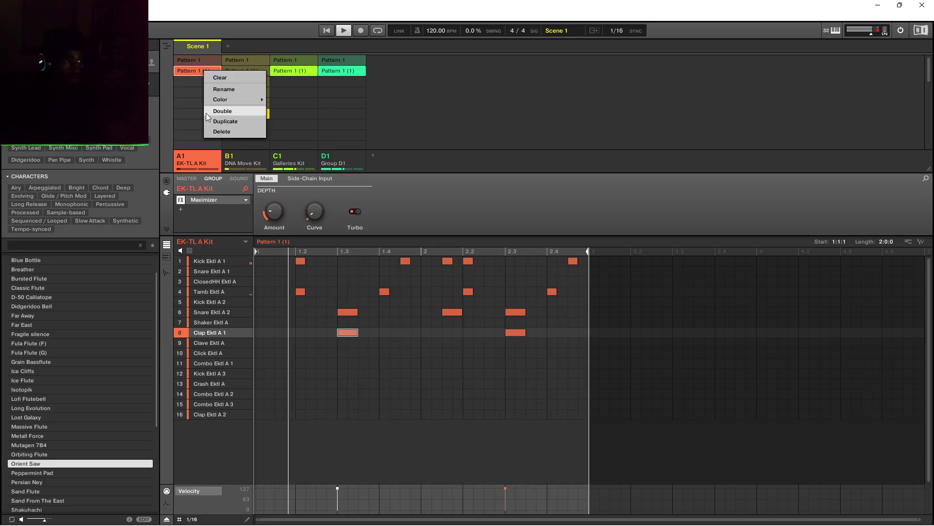
left_click(212, 109)
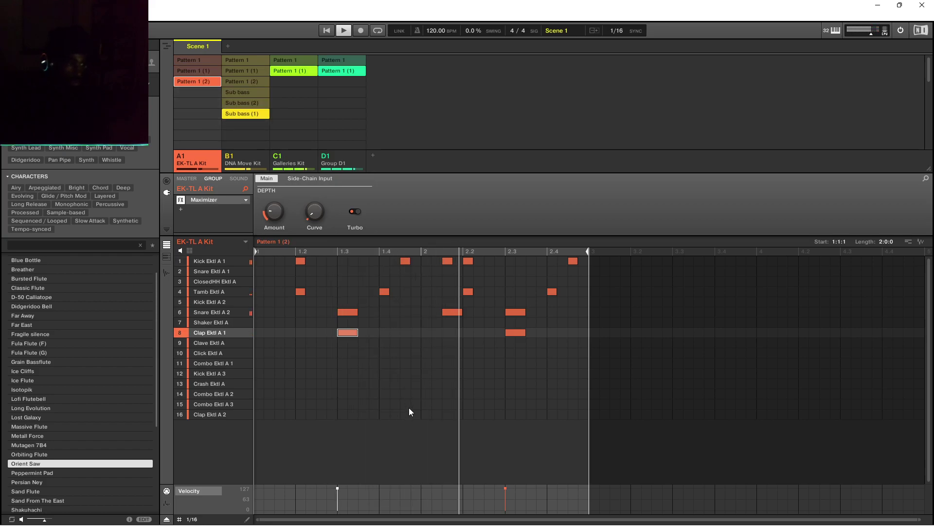
left_click_drag(492, 308, 543, 364)
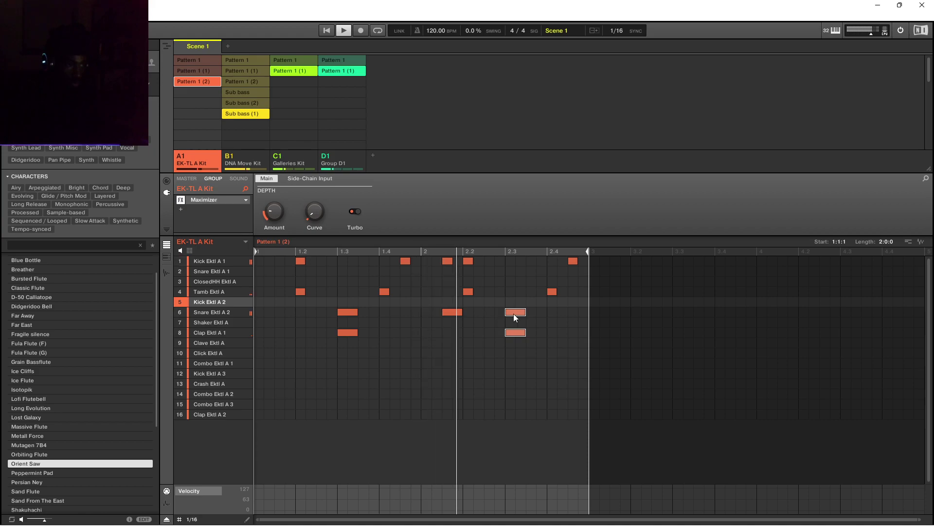
left_click_drag(513, 320, 494, 315)
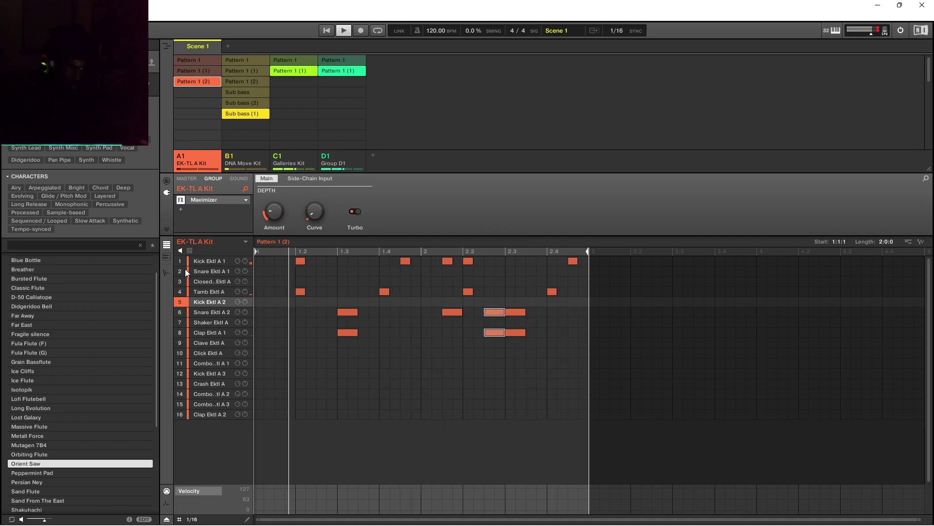
Check Pattern 1 (2) in keyboard view, and inspect the note velocities of Snare Ektl A 2 and Clap Ektl A 1 in group view.
left_click(167, 258)
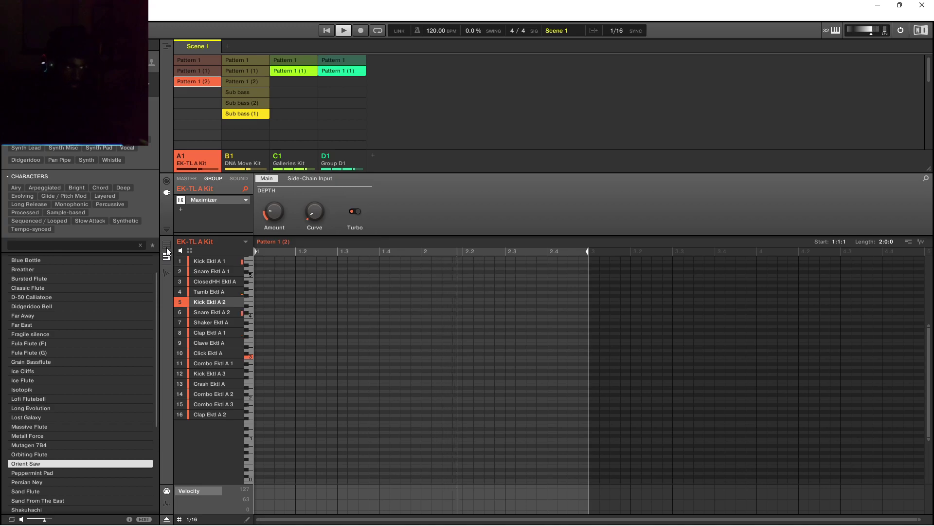
left_click(166, 244)
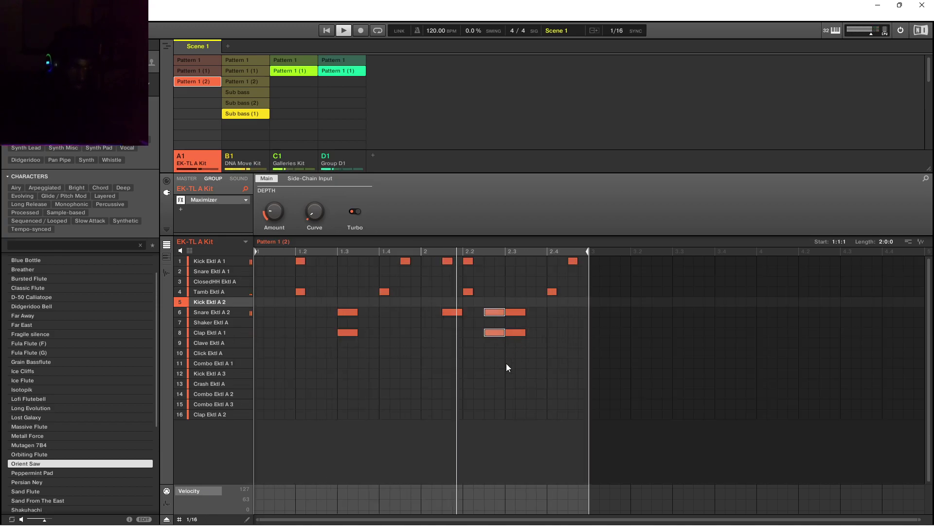
left_click(220, 313)
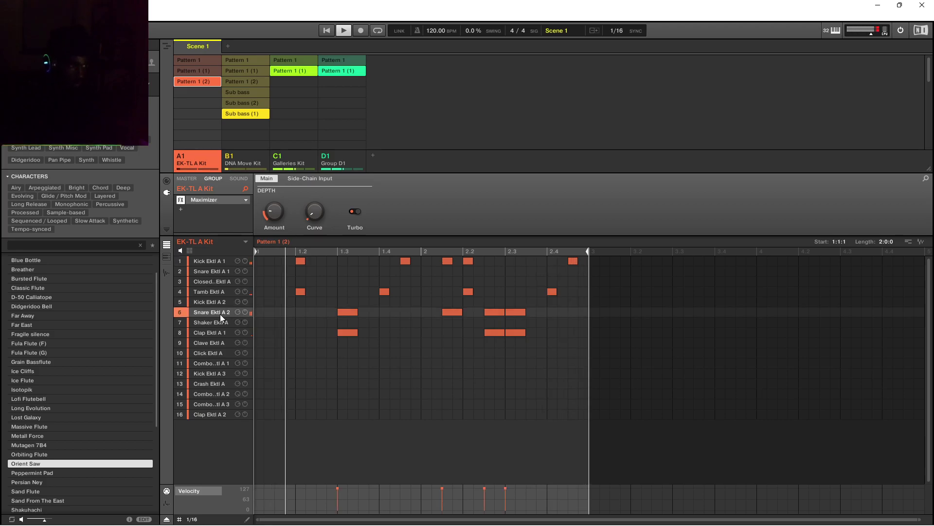
left_click(202, 332)
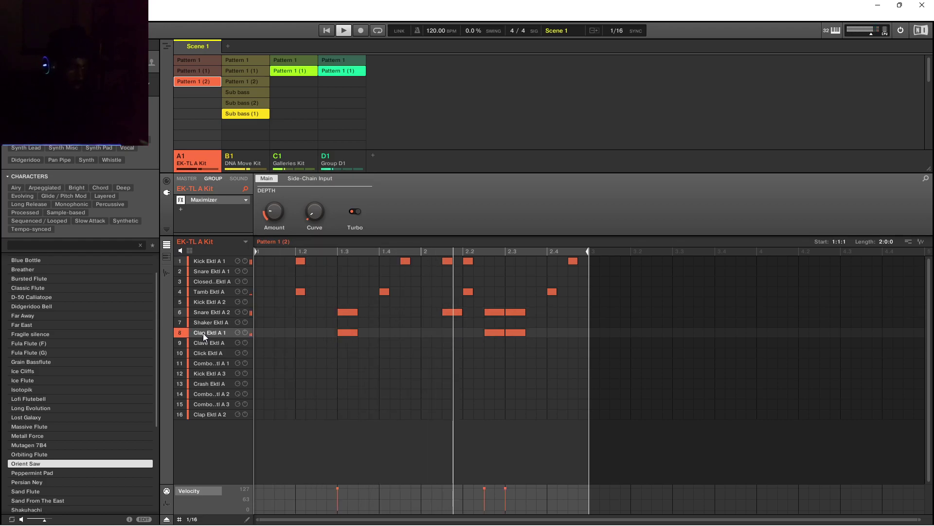
Select the Snare Ektl A 2 and Clap Ektl A 1 notes just before 2.3, enlarge the velocity lane and lower the snare note's velocity slightly.
left_click_drag(486, 310, 490, 350)
key("ctrl+z")
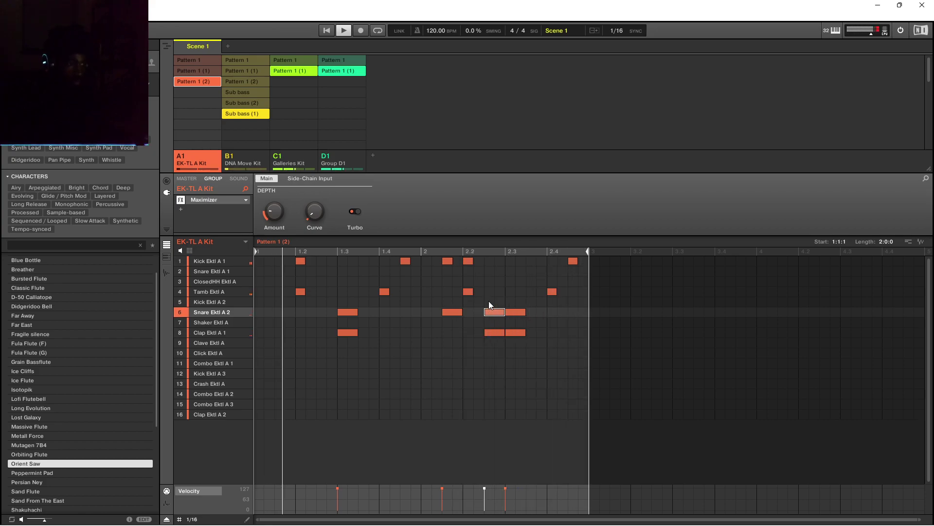
left_click_drag(488, 298, 498, 348)
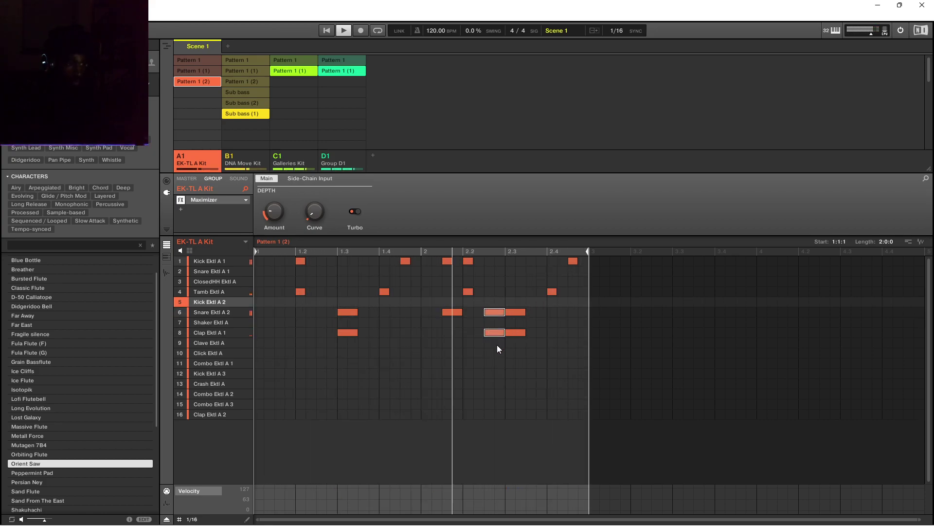
left_click(209, 323)
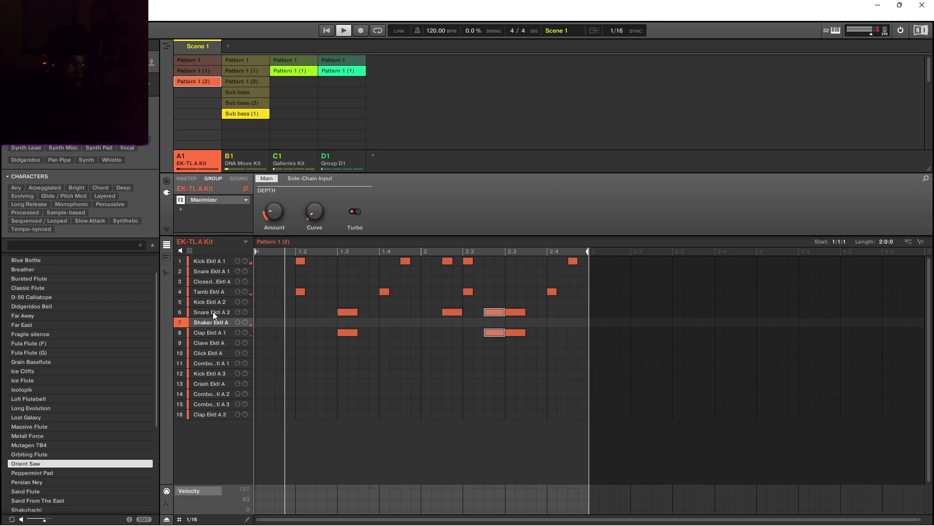
left_click(209, 309)
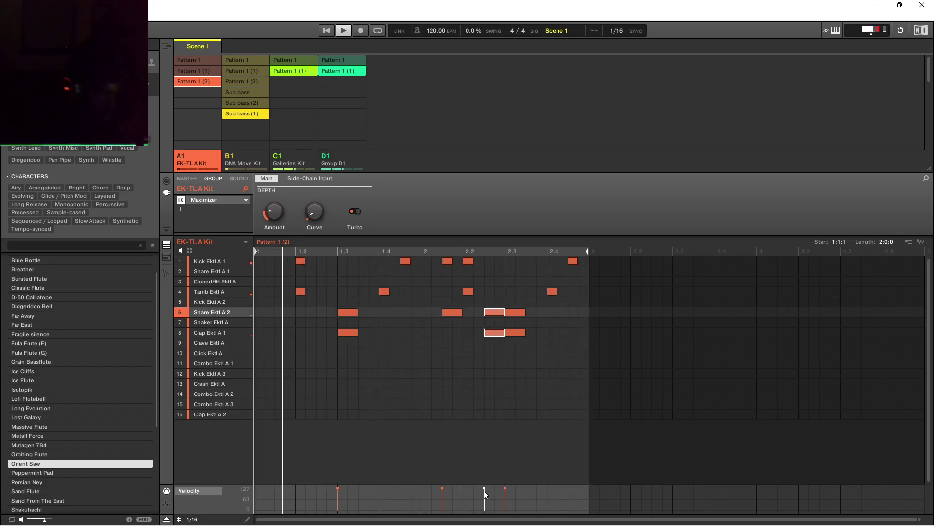
left_click_drag(483, 485, 484, 420)
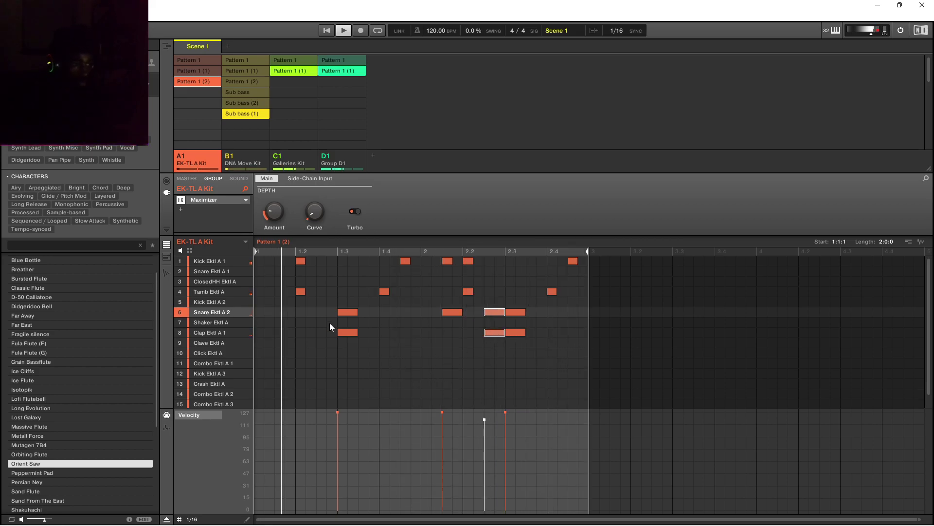
Set the velocity of the Clap Ektl A 1 note just before 2.3 to 114 and lower the matching Snare Ektl A 2 note slightly further.
mouse_move(204, 333)
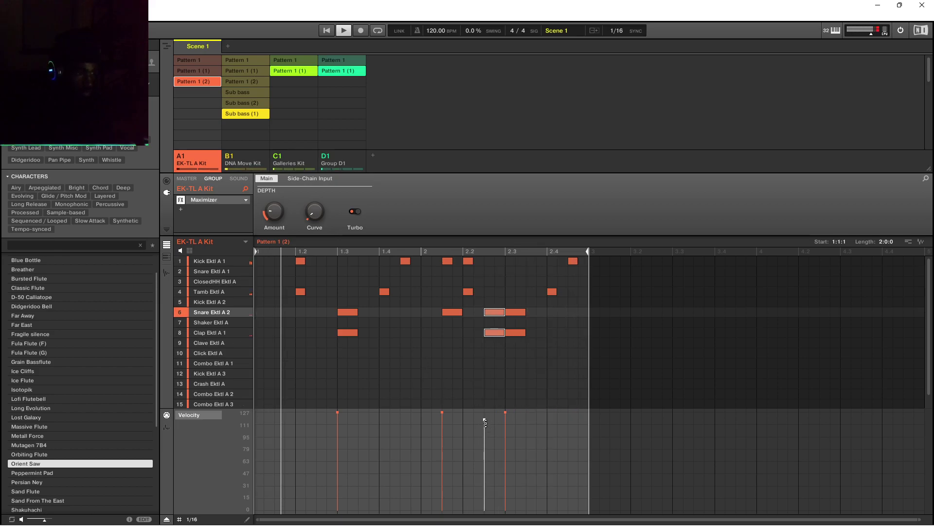
left_click(205, 333)
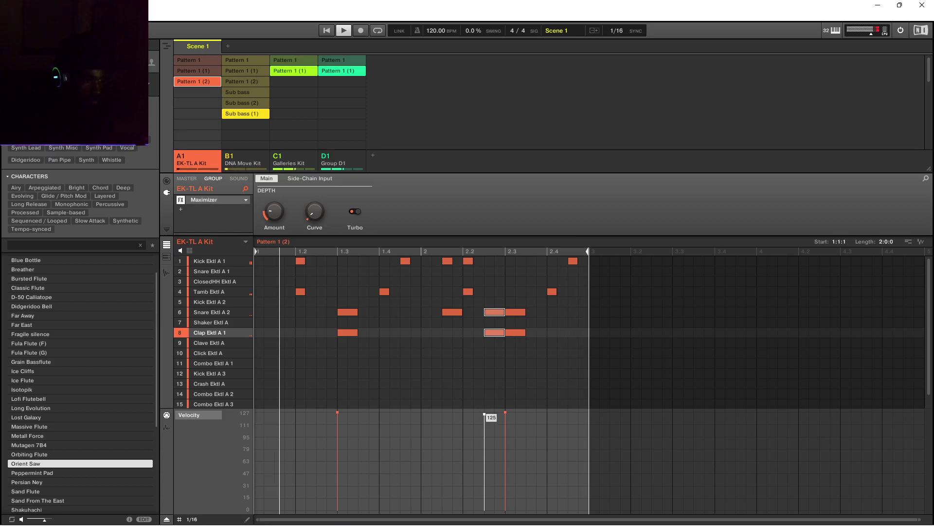
left_click_drag(484, 413, 484, 422)
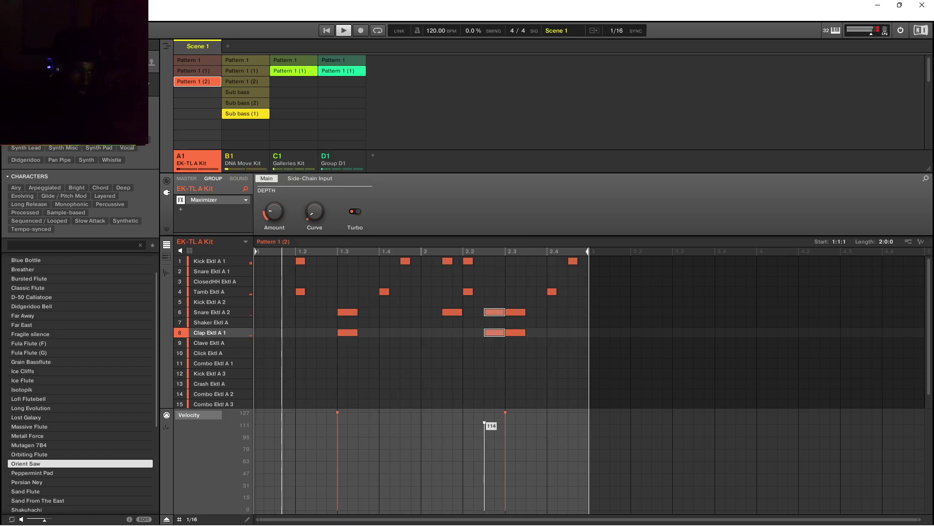
left_click(209, 312)
left_click_drag(486, 422, 487, 427)
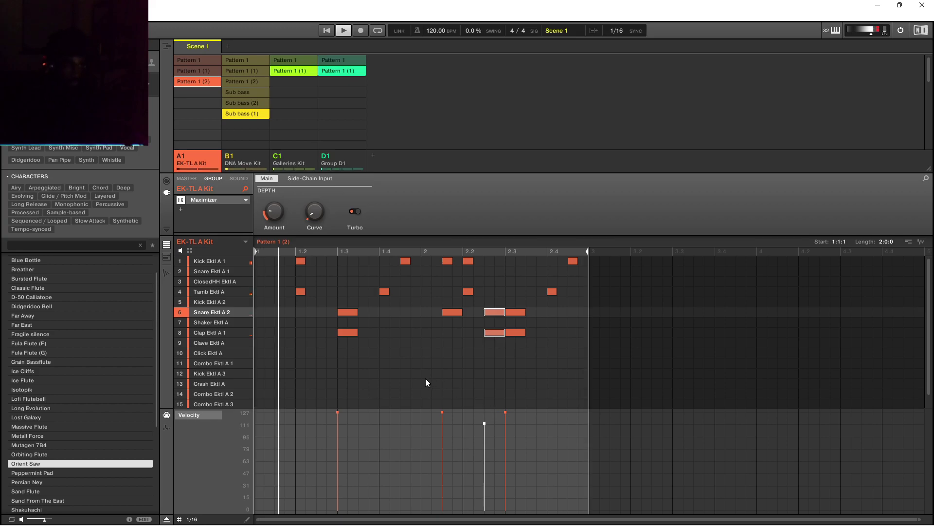
Stop playback and minimize Maschine to return to OBS Studio.
key("space")
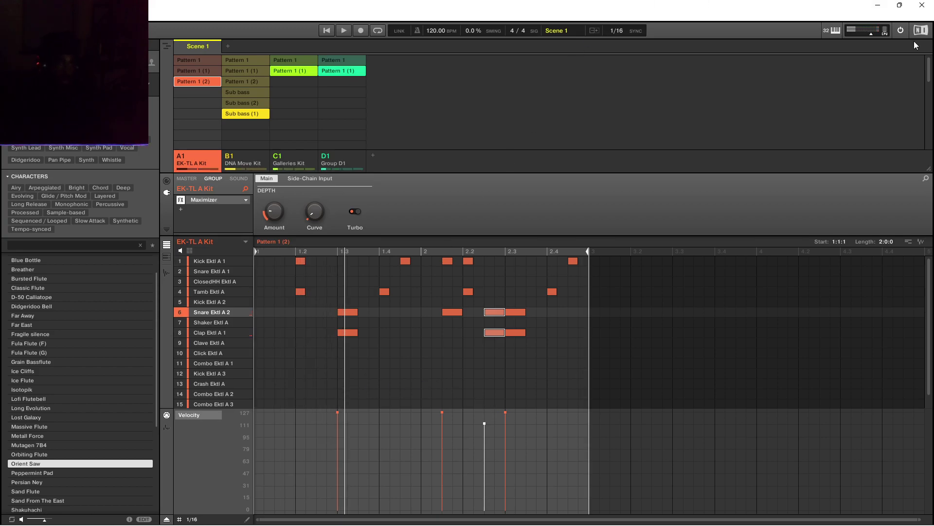
left_click(880, 6)
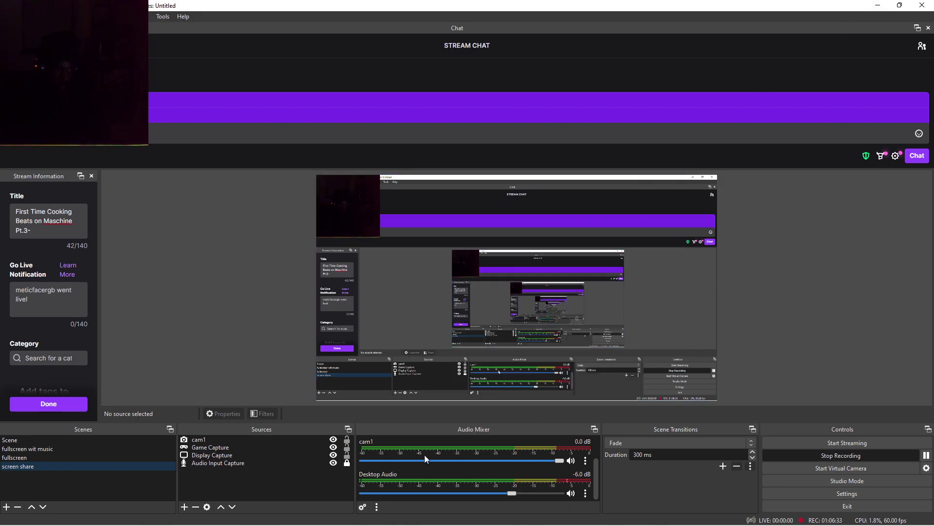